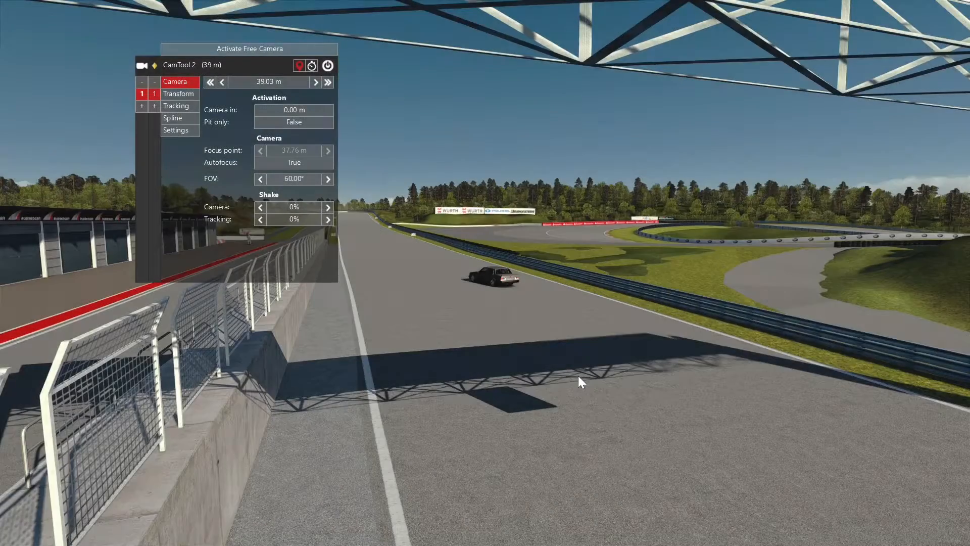
Rewind the replay slightly and step it forward until the car reaches the 6.58 m track position.
mouse_move(384, 503)
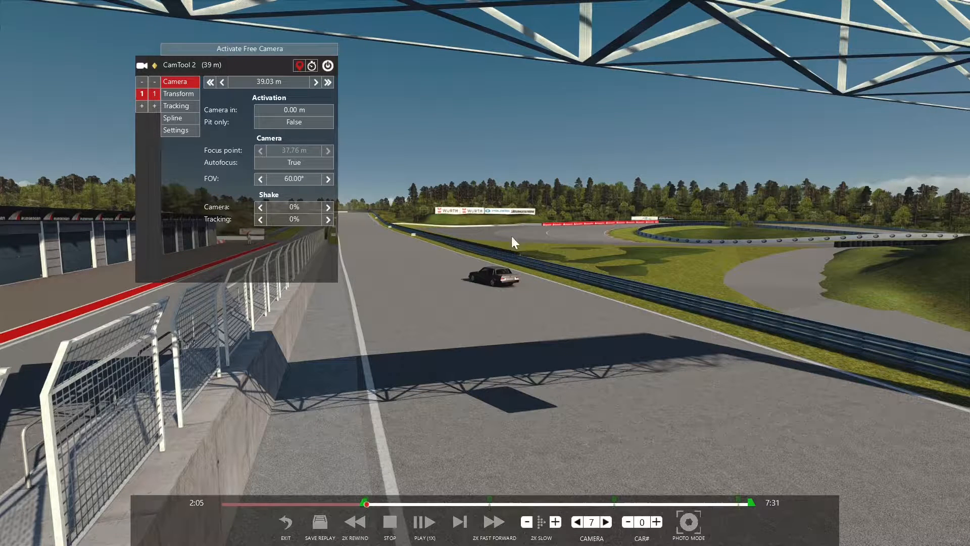
click(362, 503)
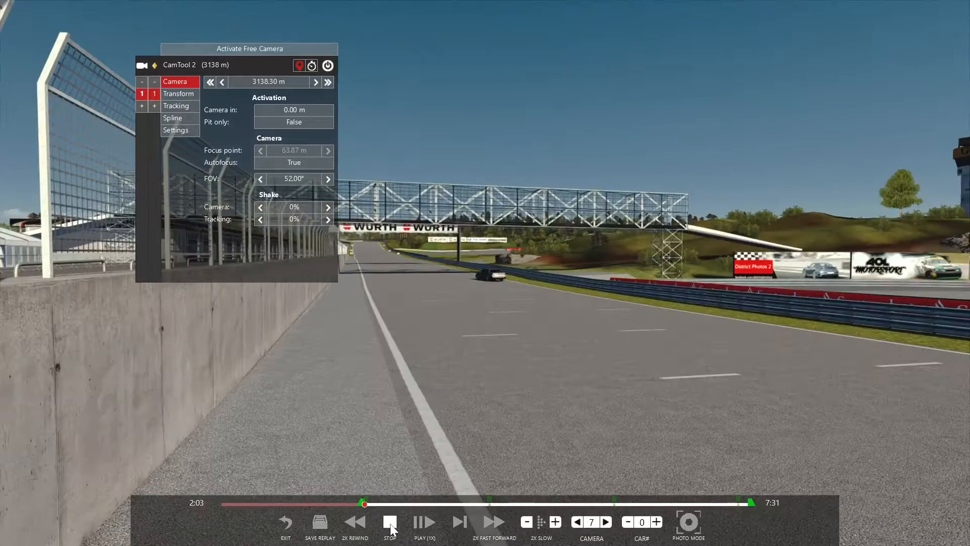
click(315, 82)
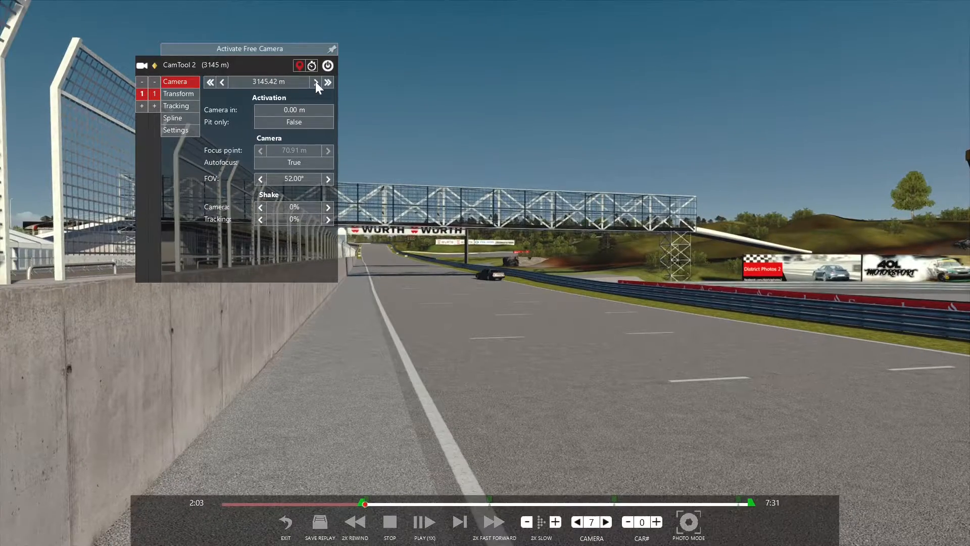
click(315, 82)
click(316, 82)
click(315, 82)
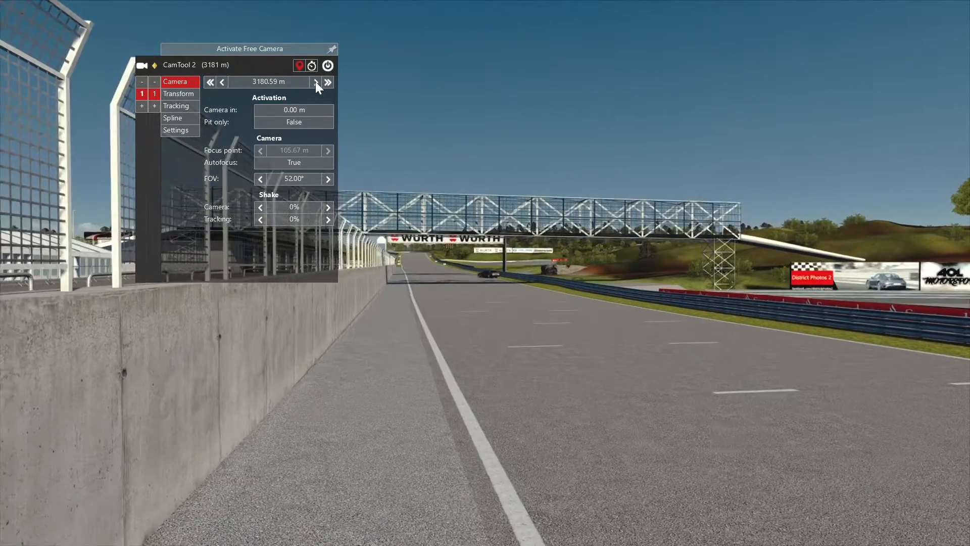
click(316, 81)
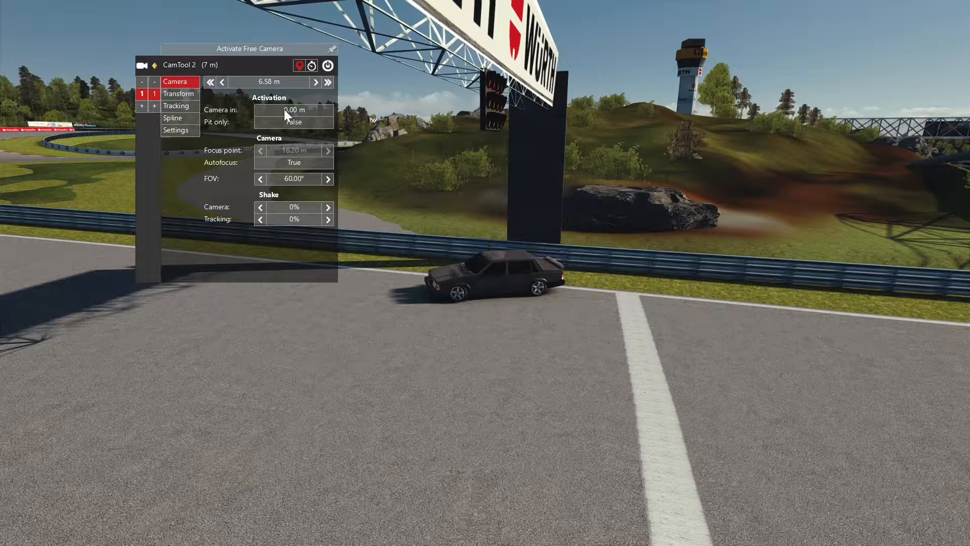
Activate the free camera, turn it back towards the car at the Würth gantry and narrow the FOV to 34.87°.
click(241, 49)
key(Up)
right_drag(549, 247, 454, 247)
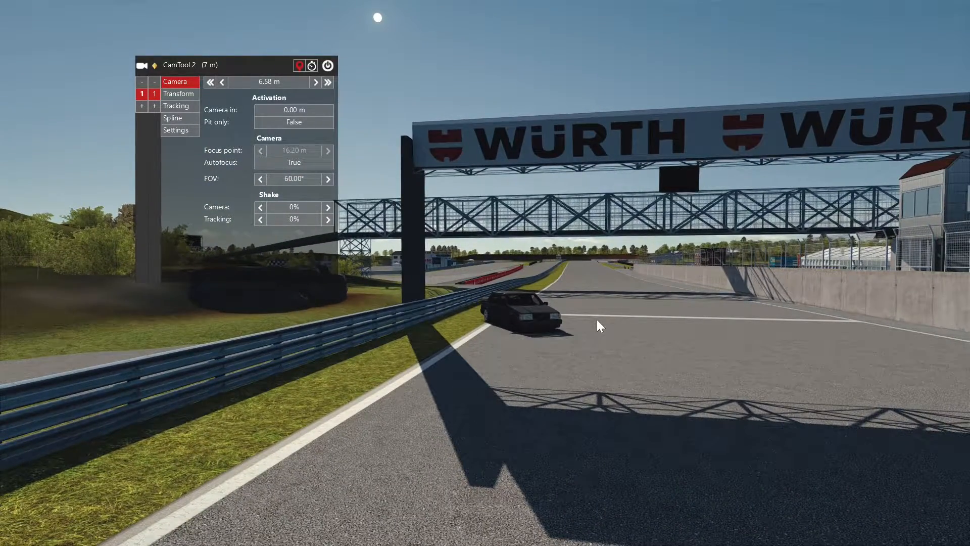
scroll(567, 323, down, 4)
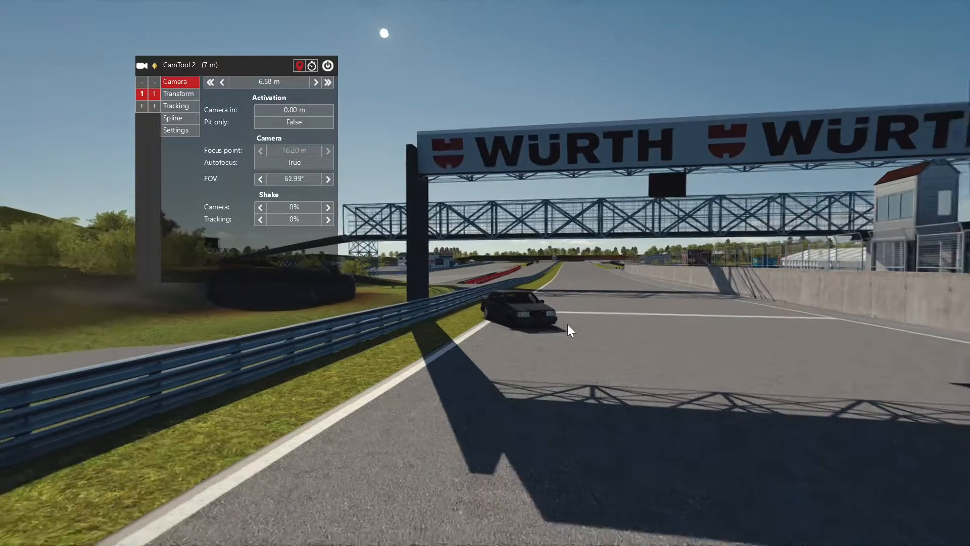
scroll(562, 326, up, 5)
scroll(561, 332, up, 3)
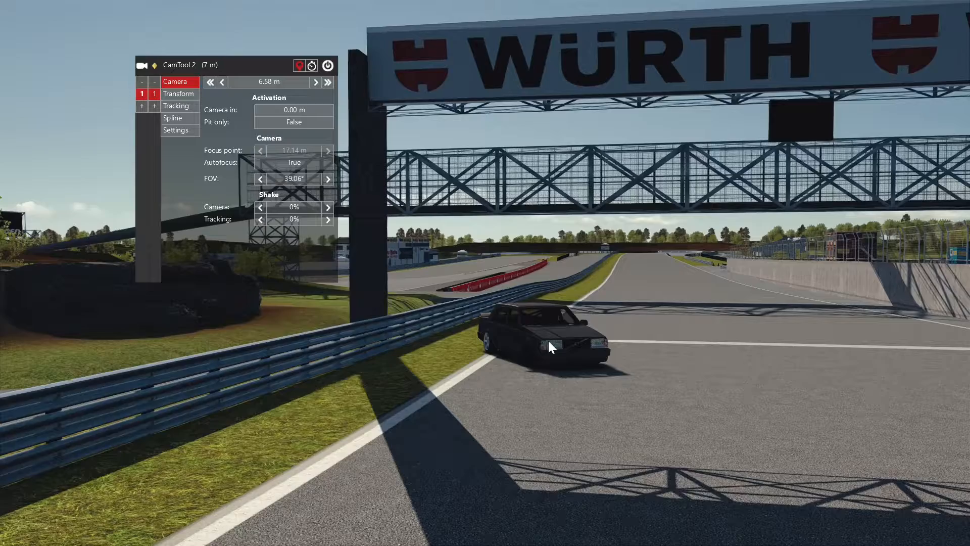
scroll(539, 337, up, 1)
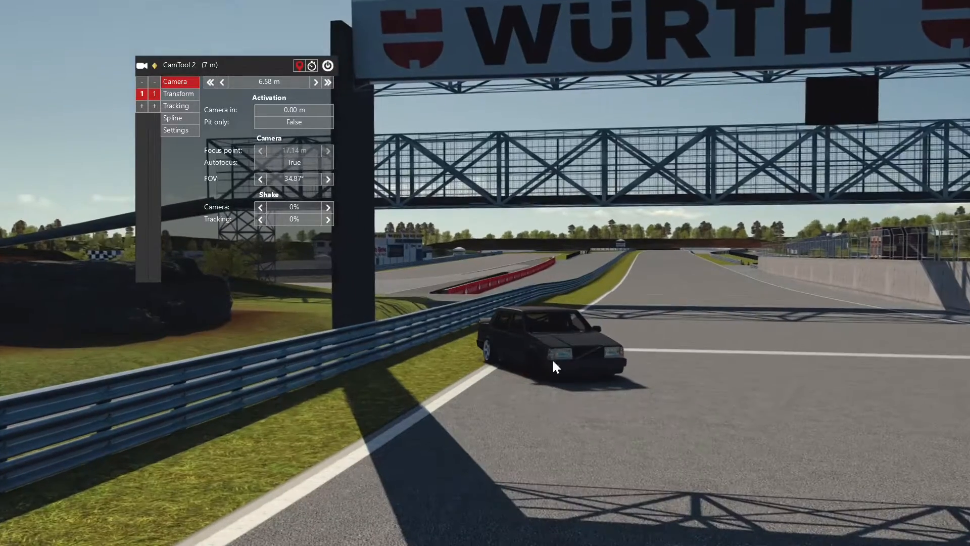
Move and tilt the free camera to frame the car head-on beside the guardrail, with the Würth gantry in view.
key(Down)
key(Up)
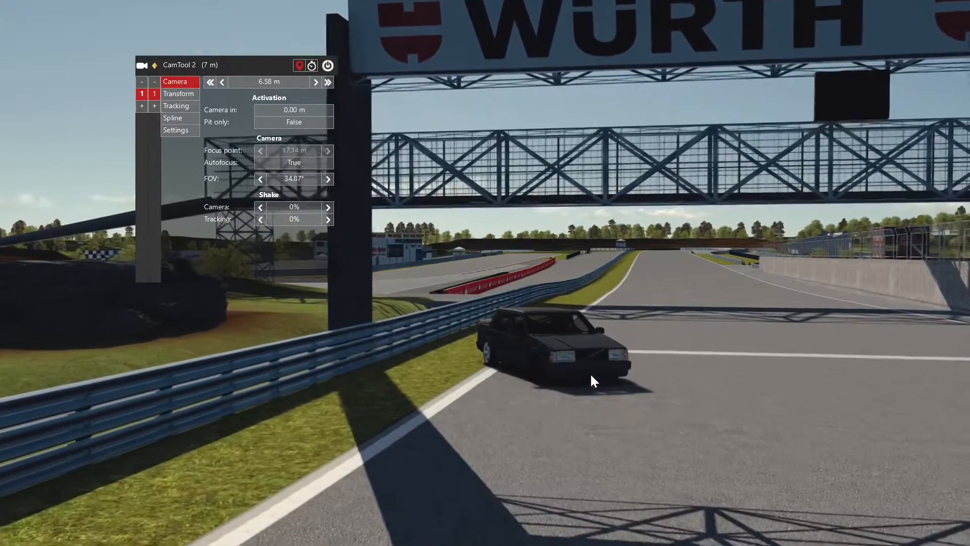
key(Right)
key(Left)
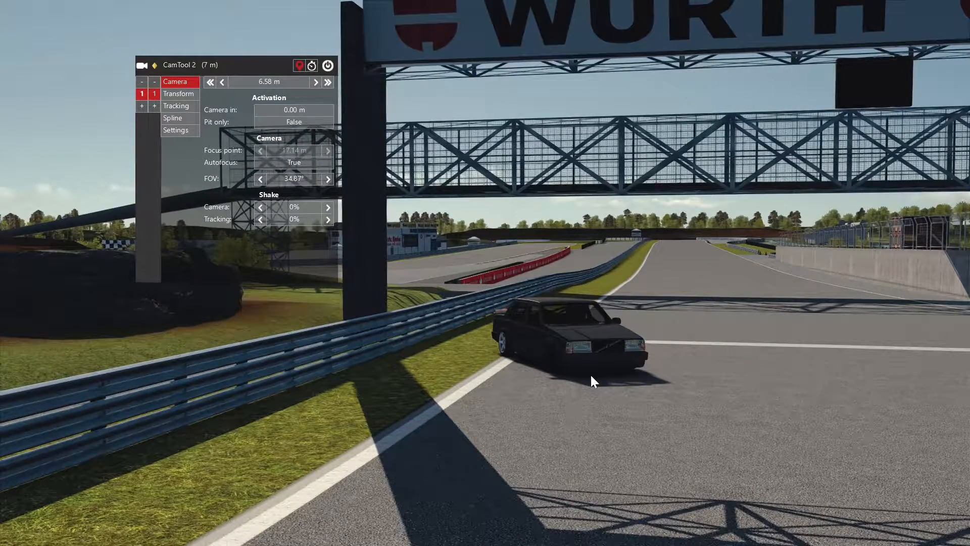
right_drag(590, 375, 554, 479)
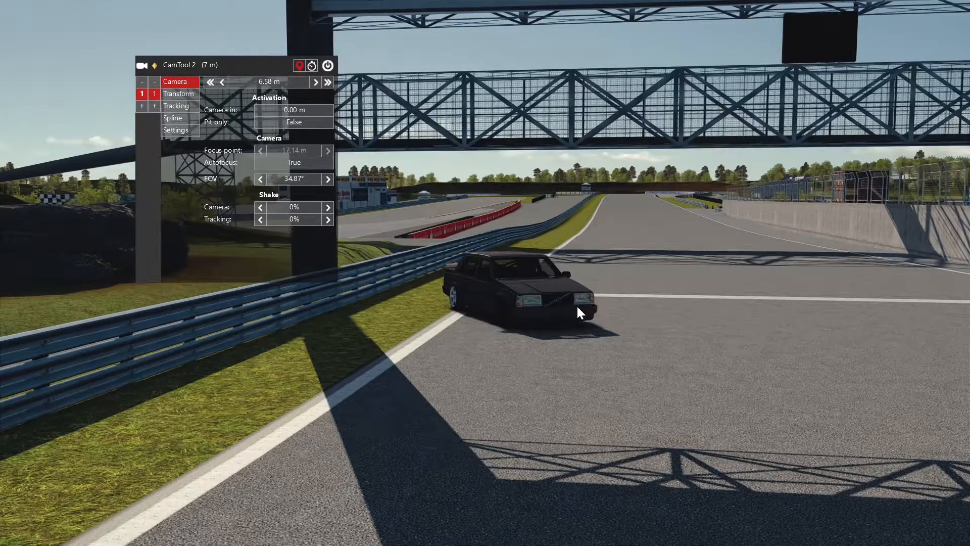
key(Down)
key(Up)
key(Down)
right_drag(555, 479, 597, 399)
key(Up)
key(Up)
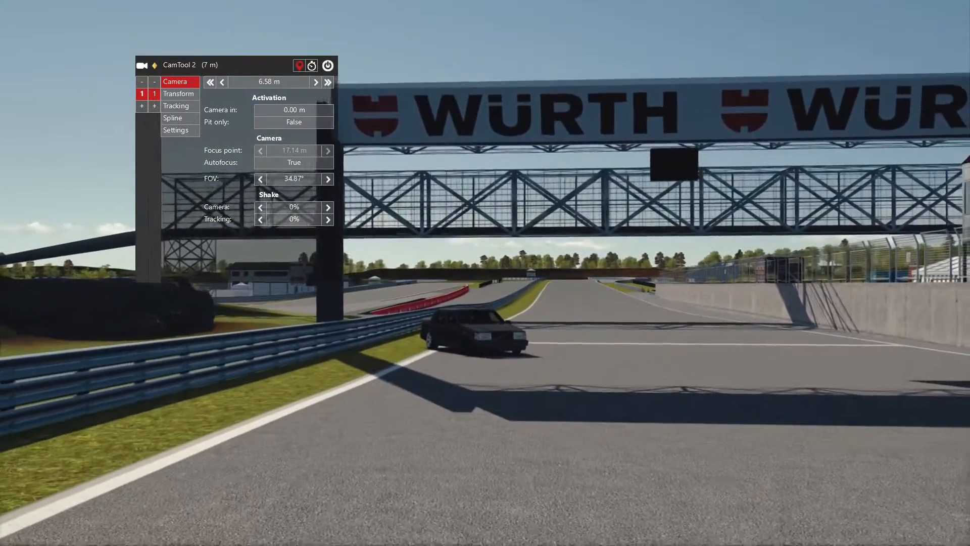
right_drag(577, 295, 577, 306)
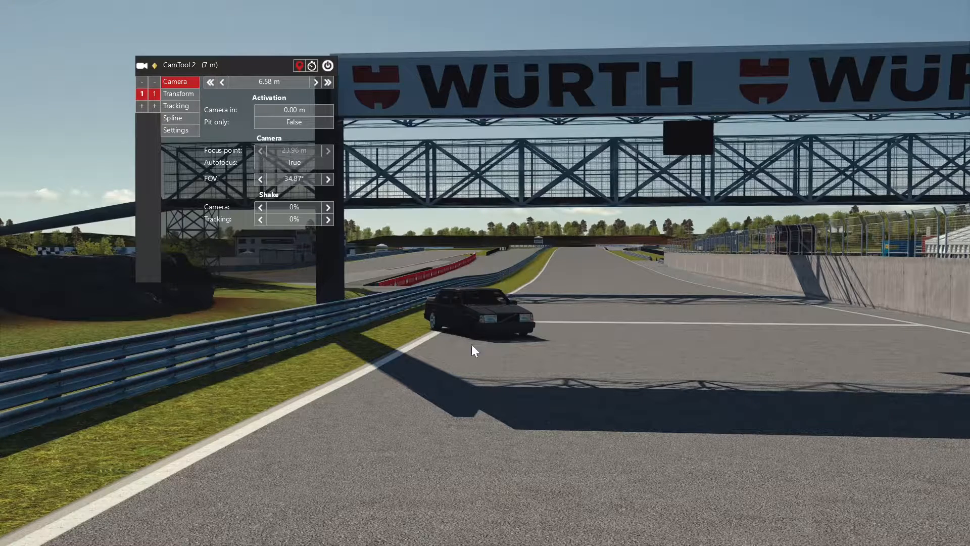
Enable CamTool control, preview the replay through the camera and return to the earlier replay point.
mouse_move(486, 519)
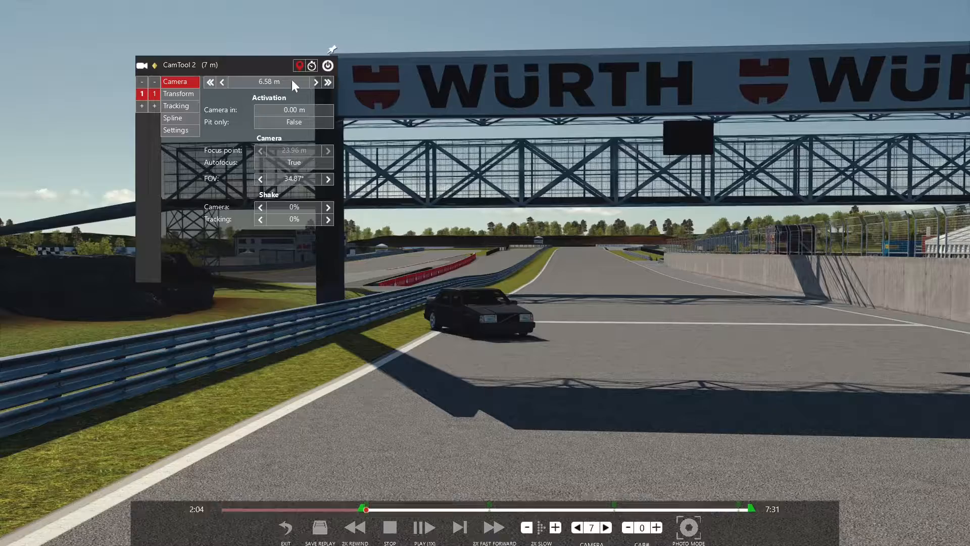
click(328, 66)
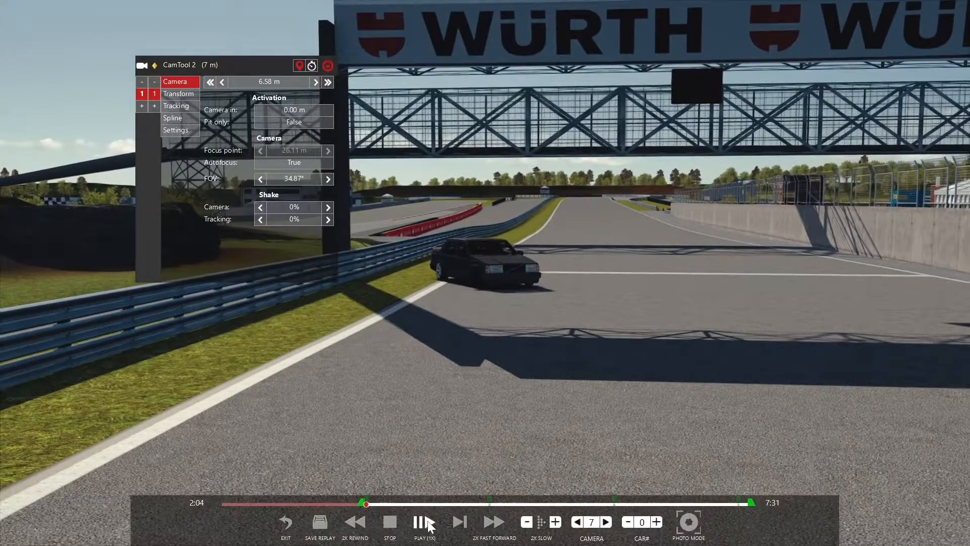
click(426, 521)
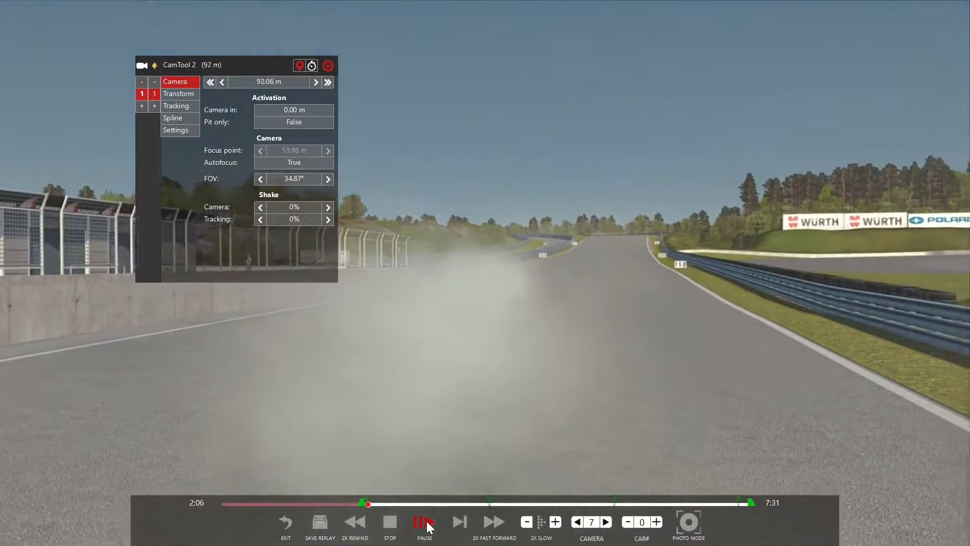
click(390, 522)
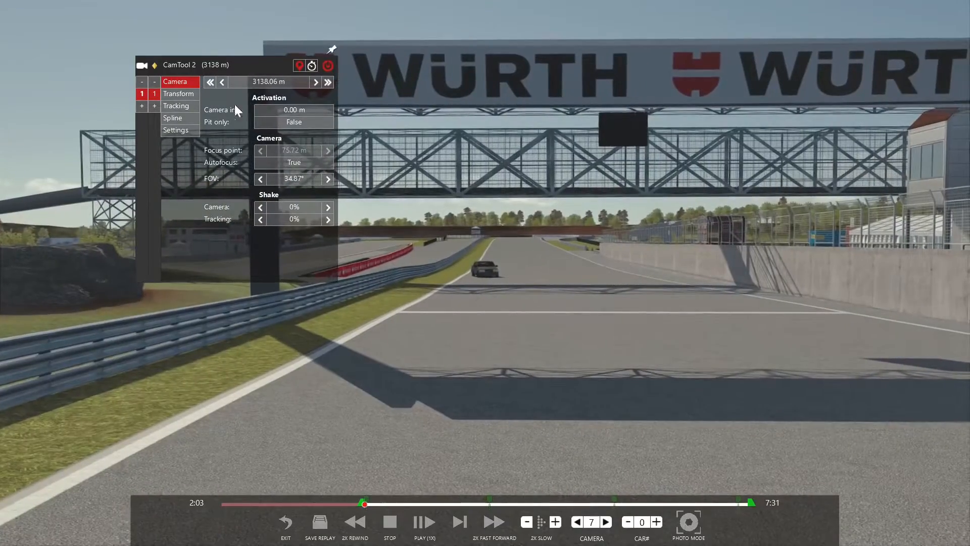
Step the replay to 6.34 m, set the first keyframe there and record the camera's location and rotation.
click(316, 82)
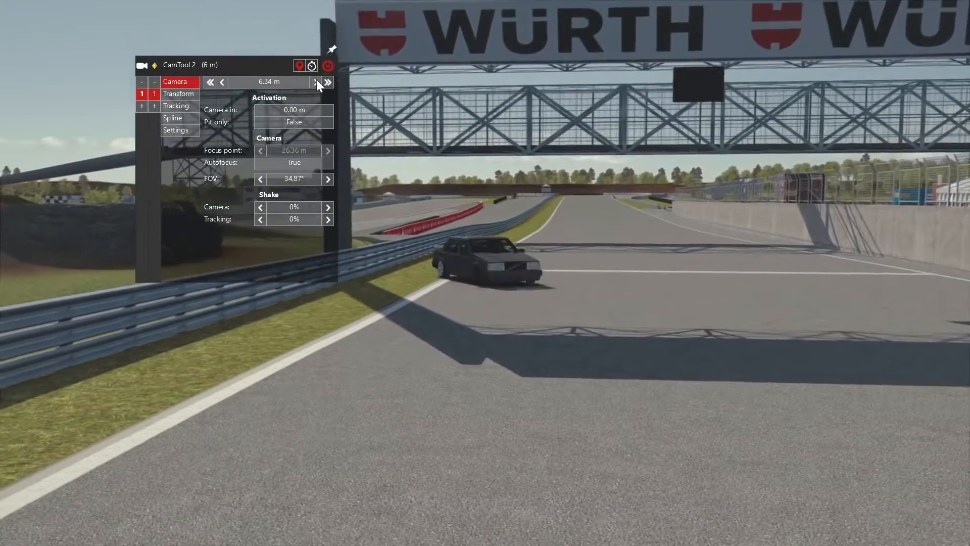
click(316, 80)
click(222, 81)
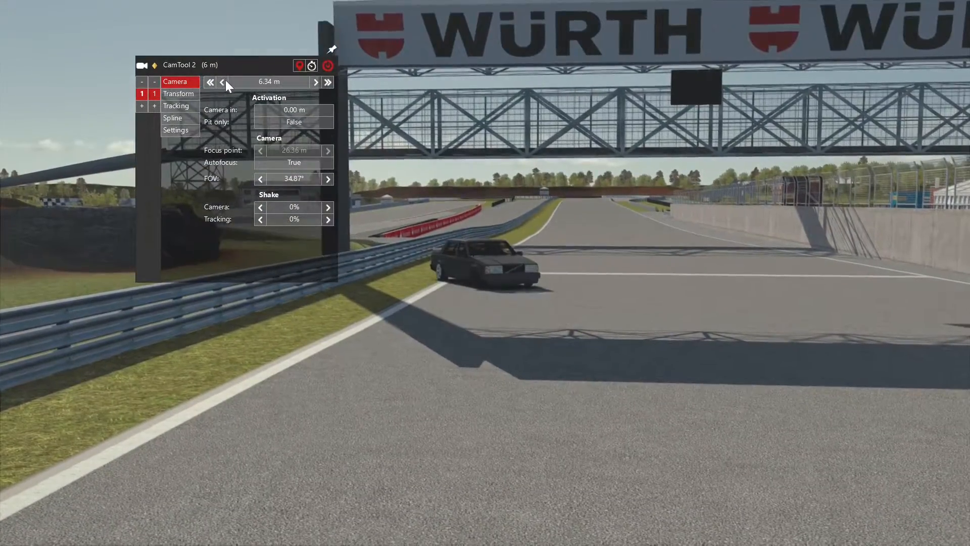
click(224, 82)
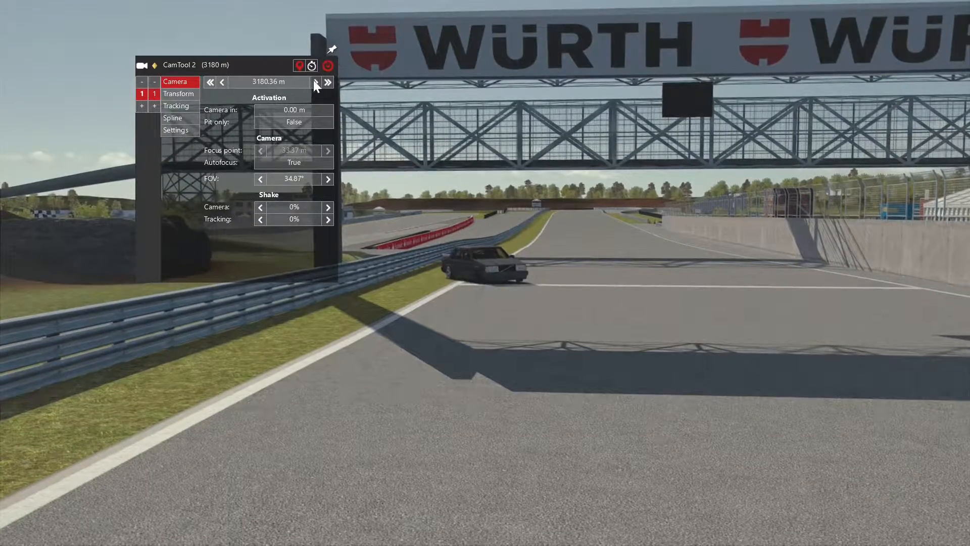
click(317, 82)
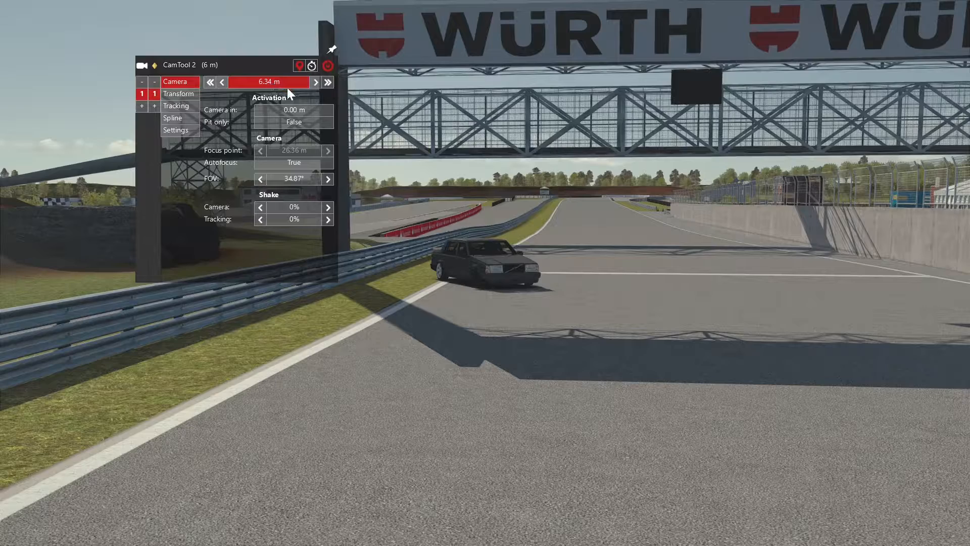
click(181, 92)
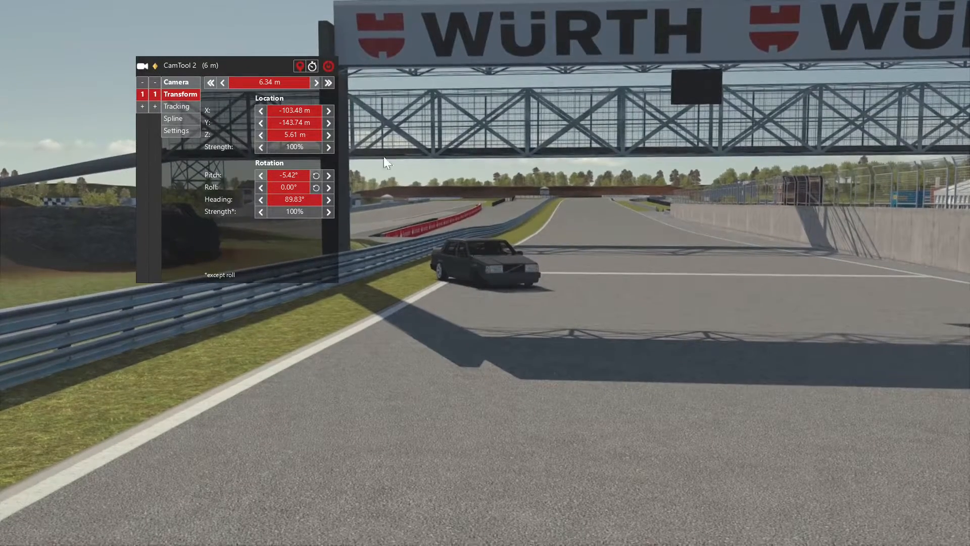
Toggle CamTool control to check the keyed camera view, leaving it disabled for free camera movement.
click(328, 66)
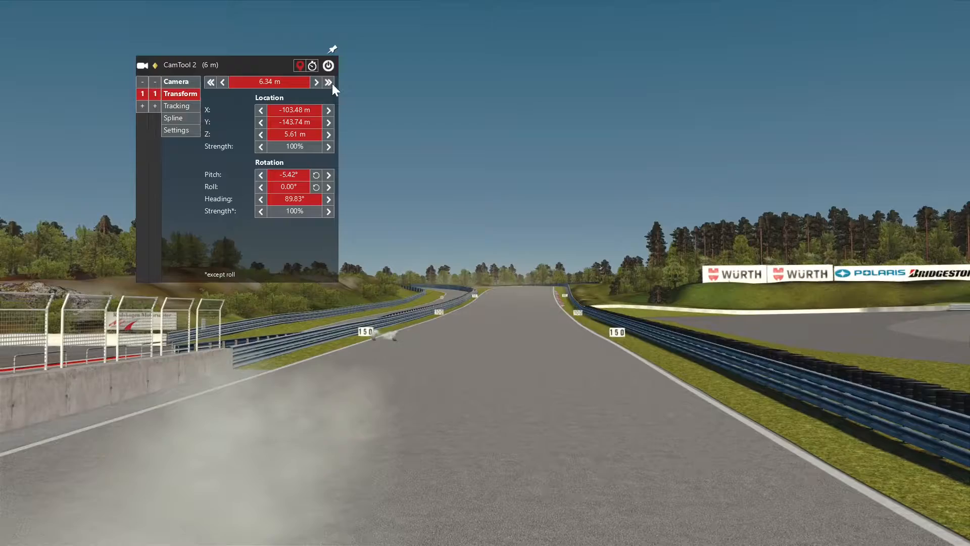
click(328, 66)
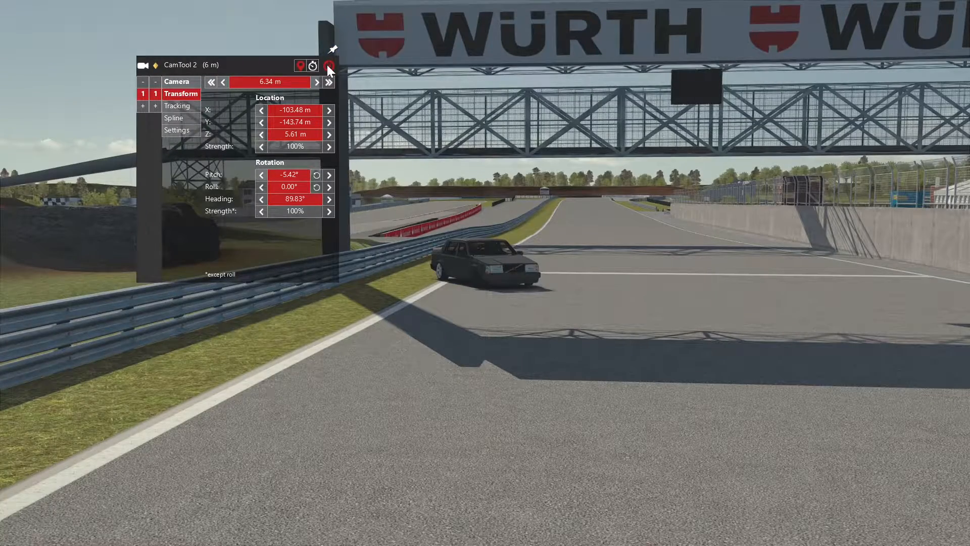
click(329, 66)
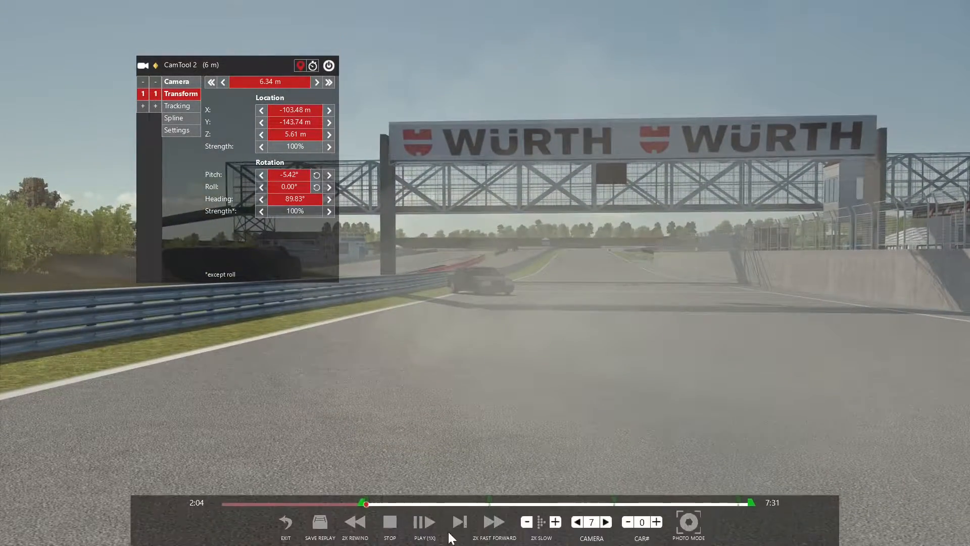
Advance the replay, add a second keyframe at 31.50 m and record the camera's location, rotation and 34.87° FOV.
click(425, 522)
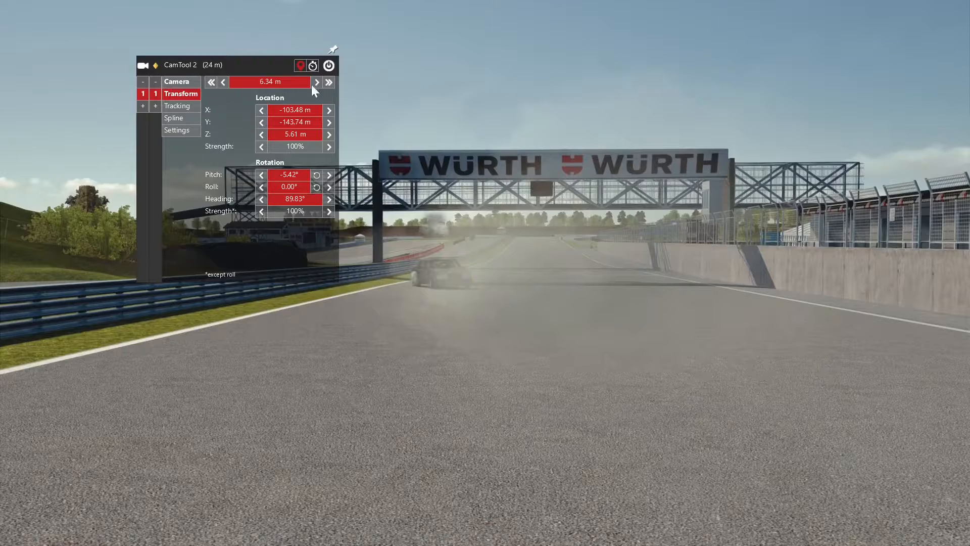
click(416, 525)
click(416, 523)
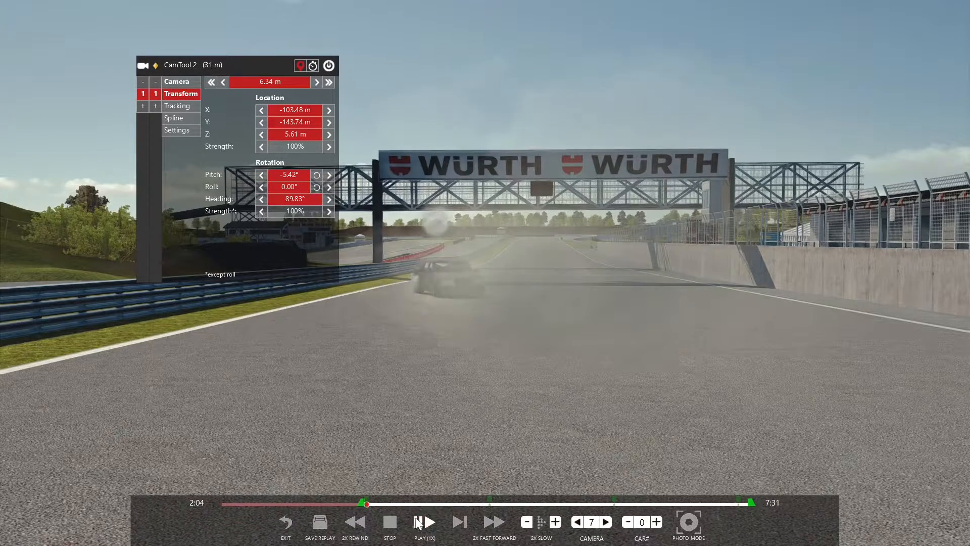
click(155, 106)
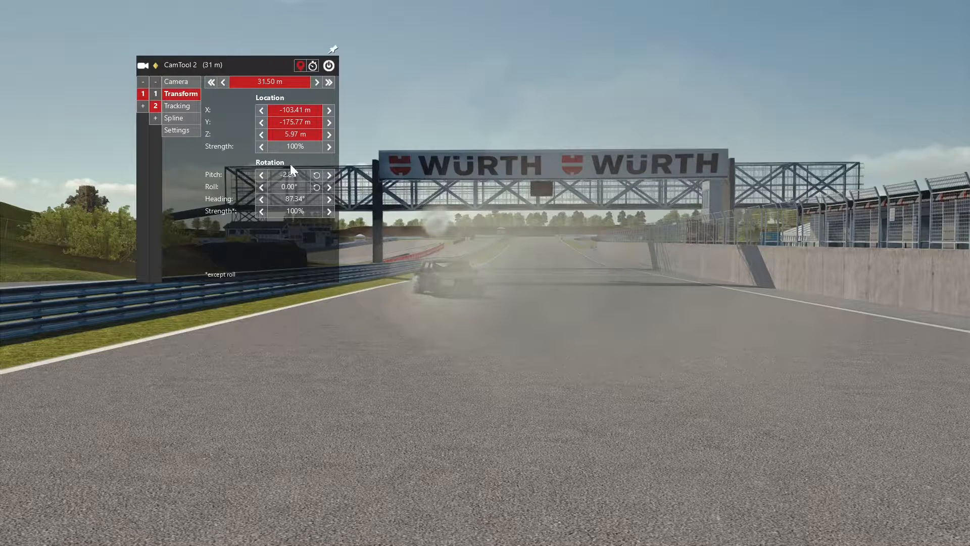
click(180, 81)
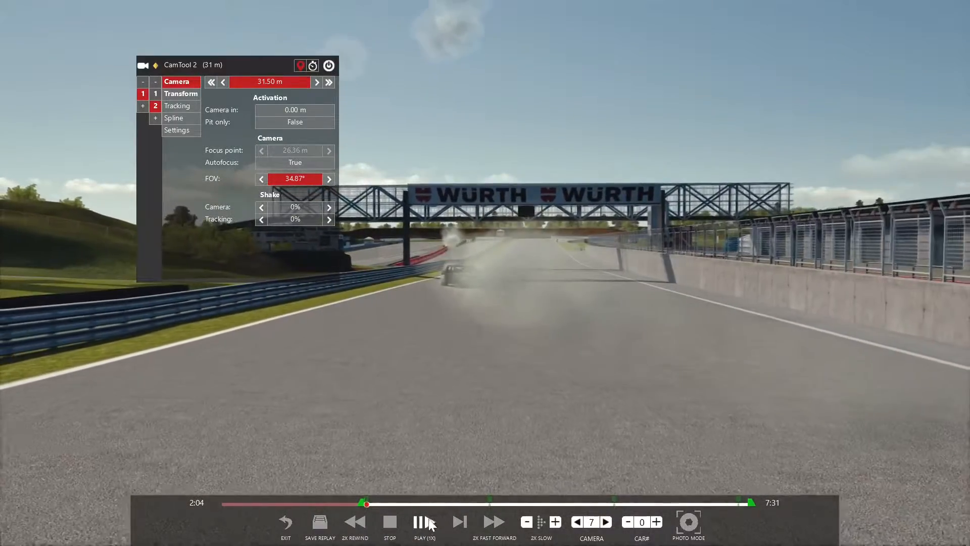
Advance the replay, add a third keyframe at 57.91 m and record its FOV, location at Z 7.35 m, pitch -2.86°, roll 0.00° and heading 87.34°.
click(424, 528)
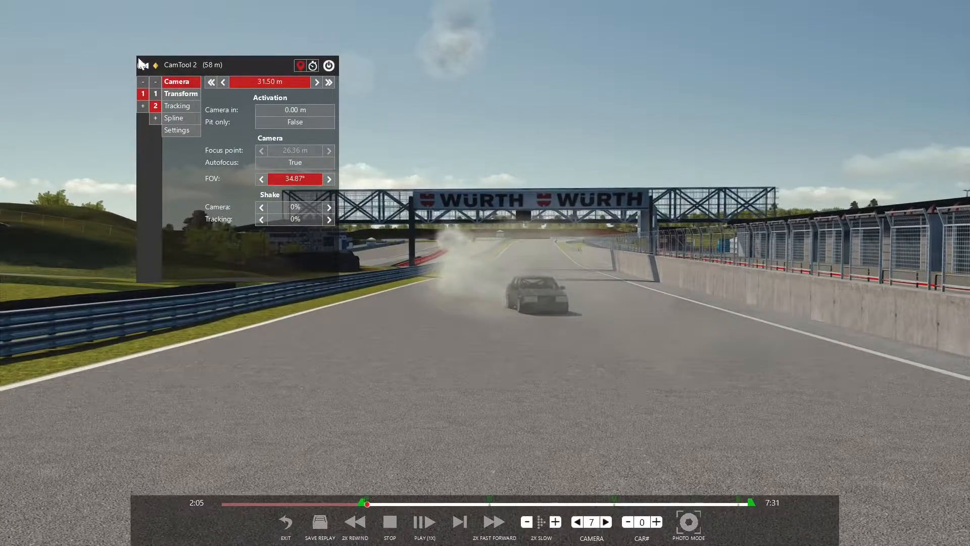
click(155, 118)
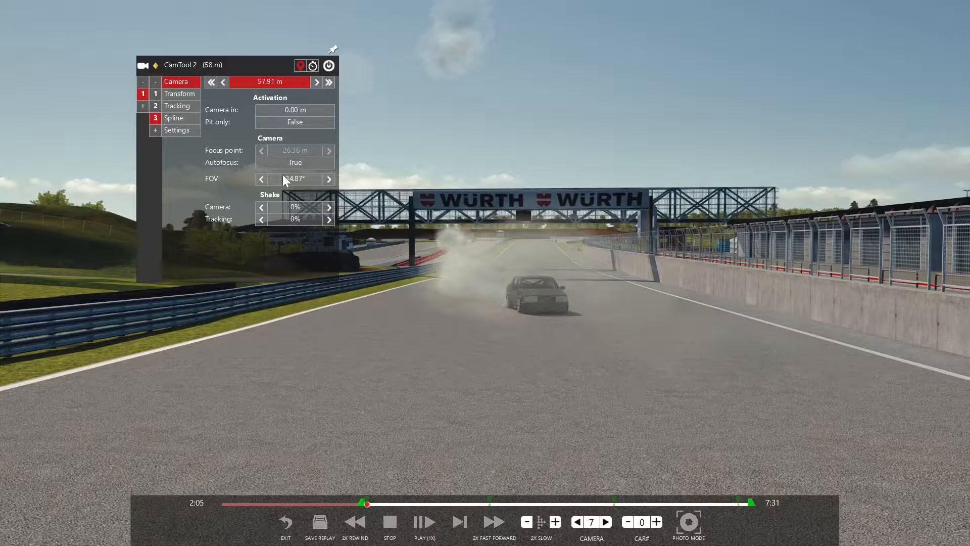
click(180, 95)
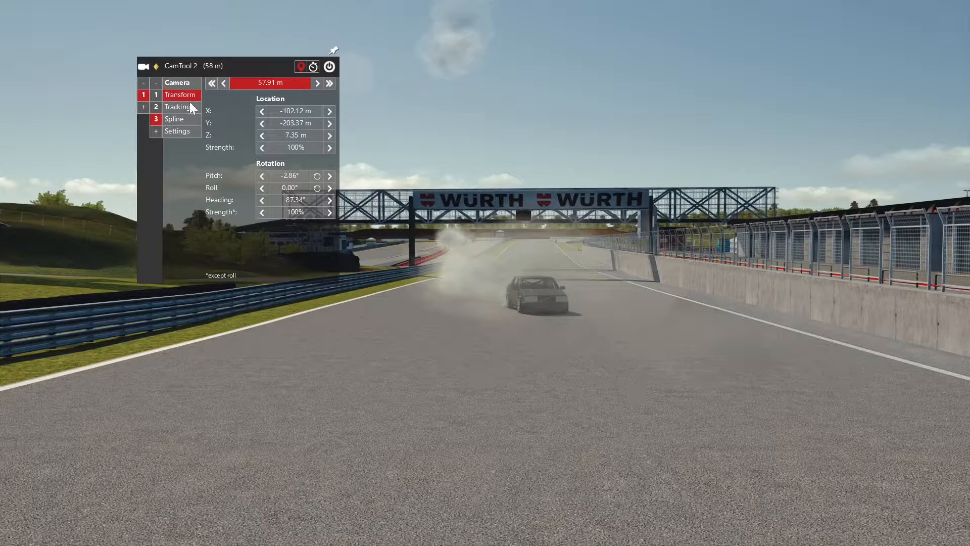
click(295, 136)
click(299, 176)
click(299, 187)
click(300, 200)
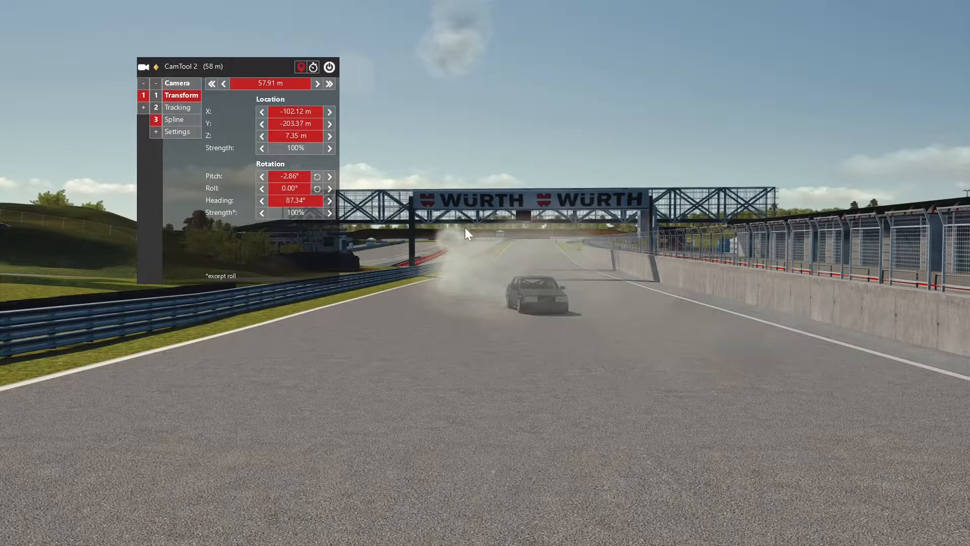
mouse_move(516, 510)
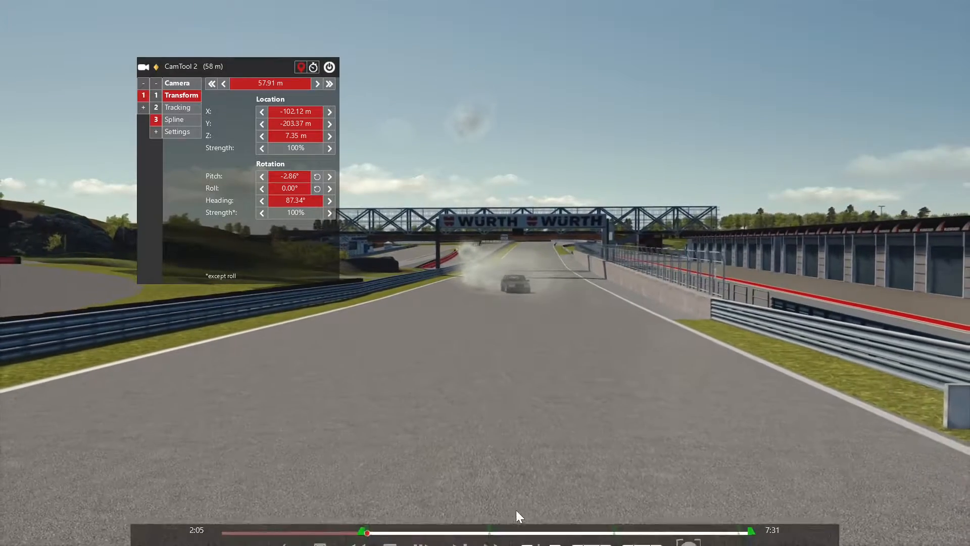
Advance the replay, add a fourth keyframe at 101.15 m and record its location at Z 9.54 m, pitch -2.85°, heading 87.70° and 34.87° FOV.
click(426, 526)
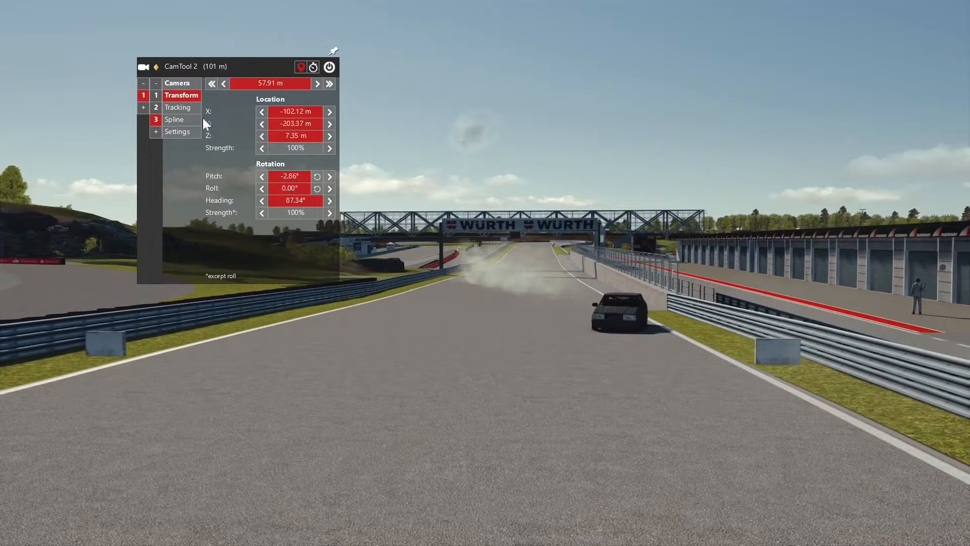
click(156, 131)
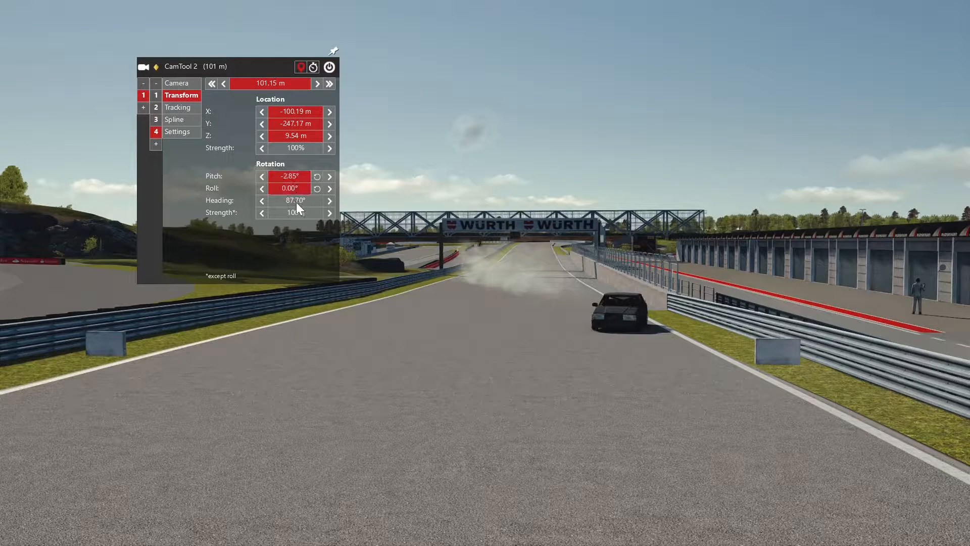
click(185, 83)
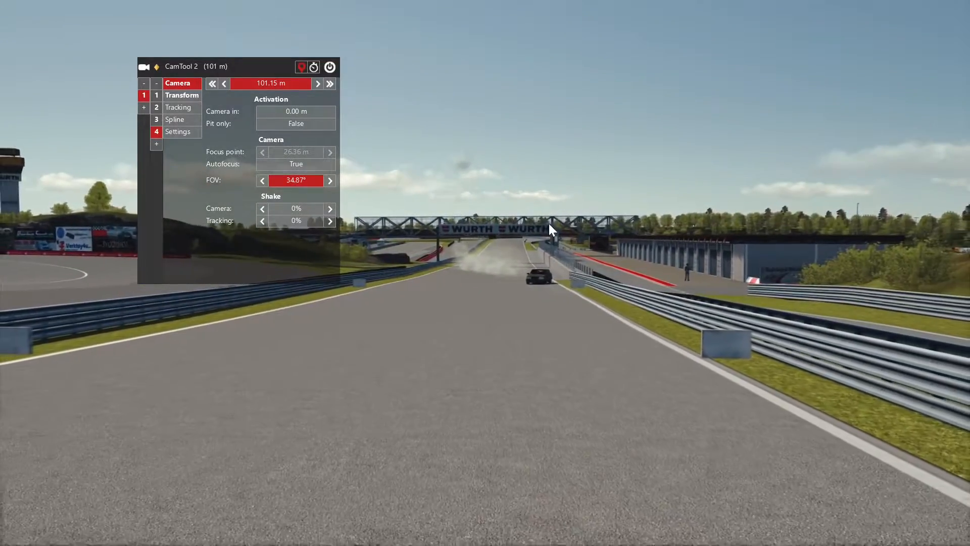
Move the camera back, advance the replay, add a fifth keyframe at 163.57 m and record its 34.87° FOV, location at Z 11.83 m and heading 86.05°.
mouse_move(376, 543)
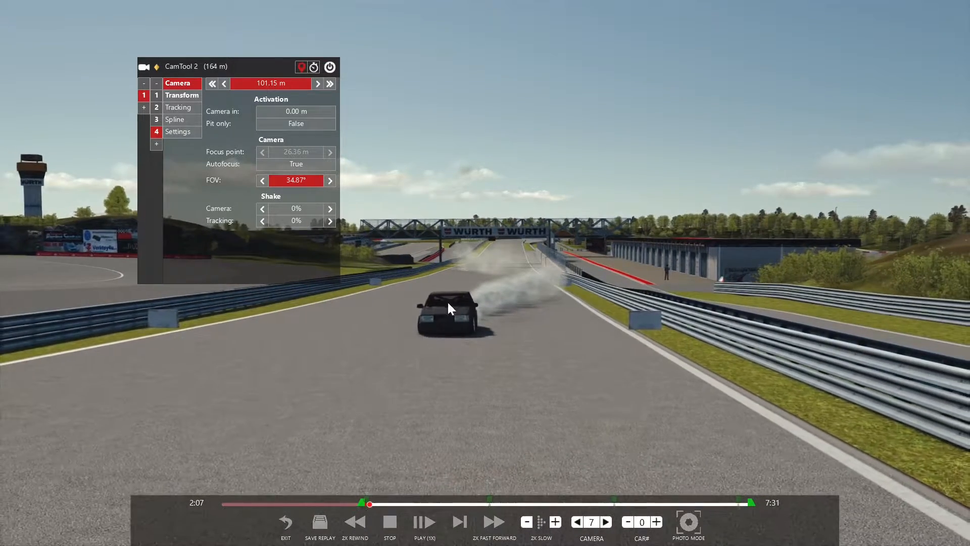
click(156, 144)
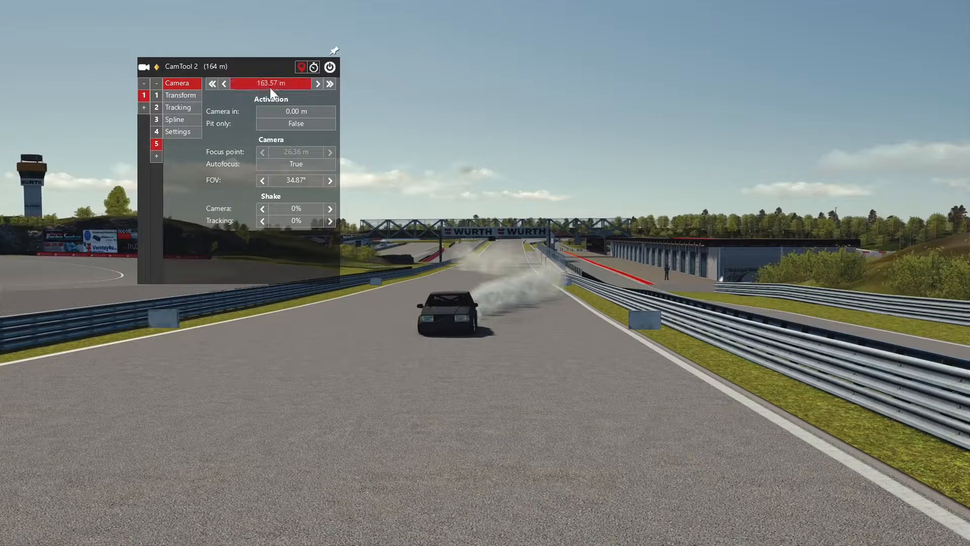
click(285, 178)
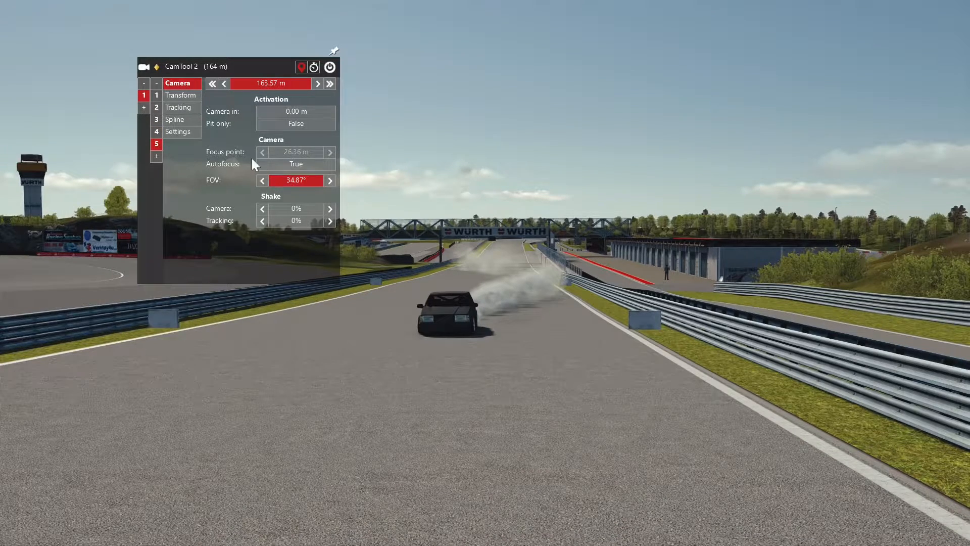
click(184, 95)
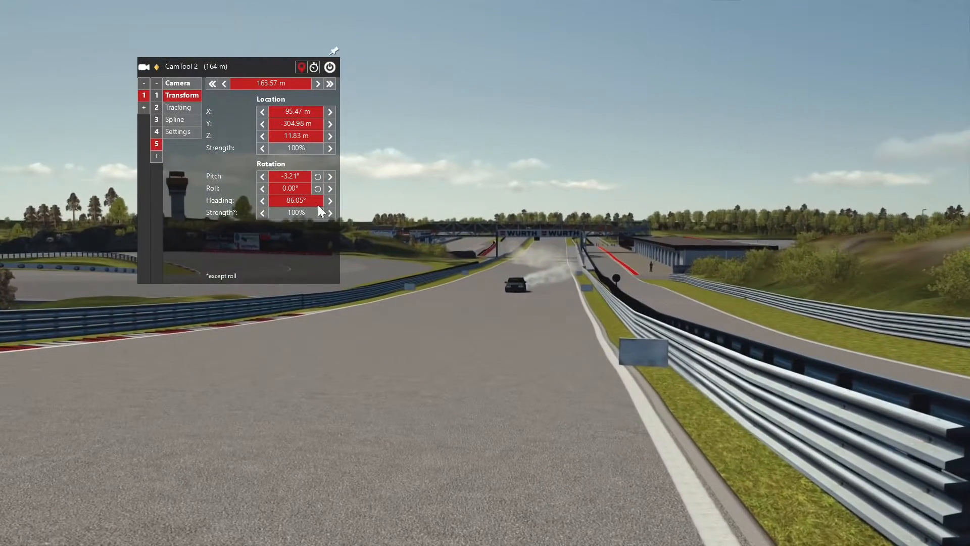
Move the camera back, add a sixth keyframe, set it at 219.43 m and record location at Z 15.64 m, heading 89.20° and 34.87° FOV.
click(155, 155)
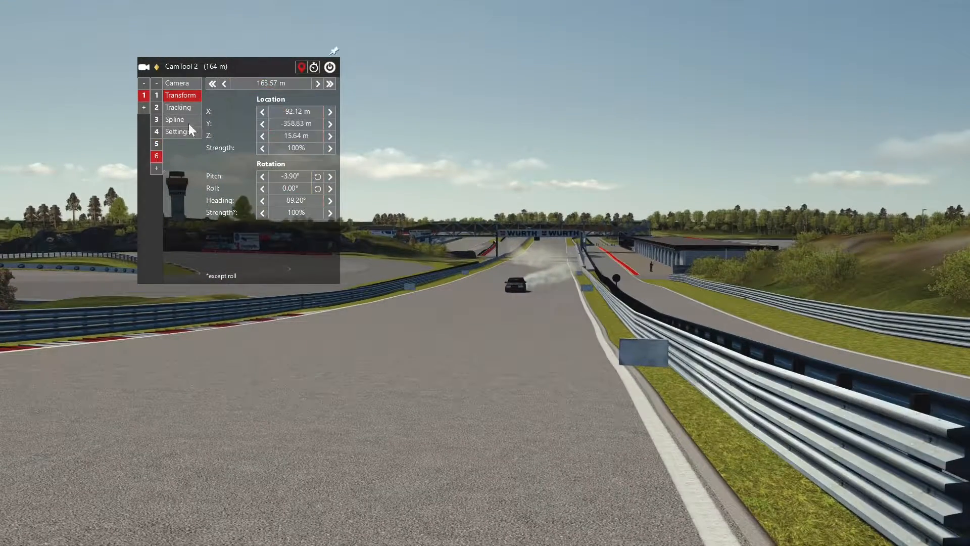
click(241, 83)
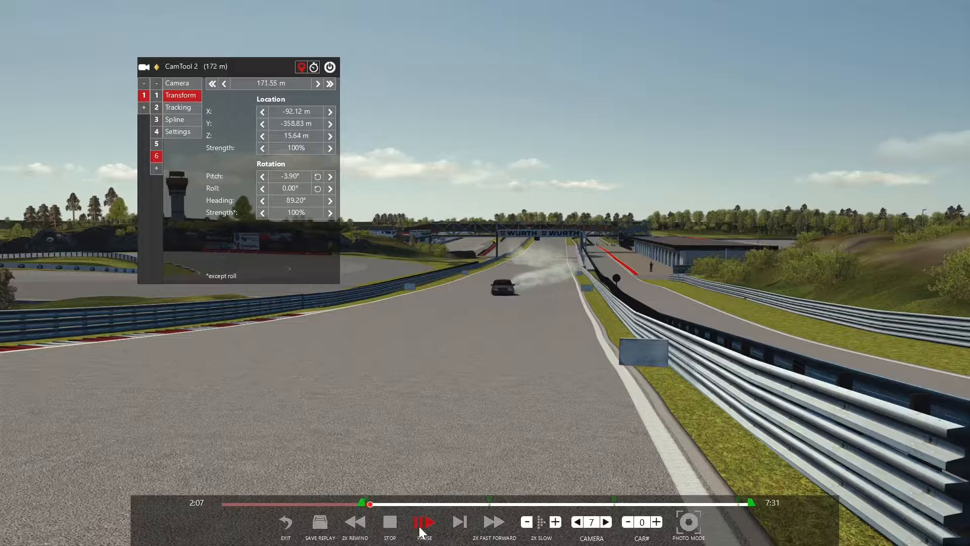
click(265, 84)
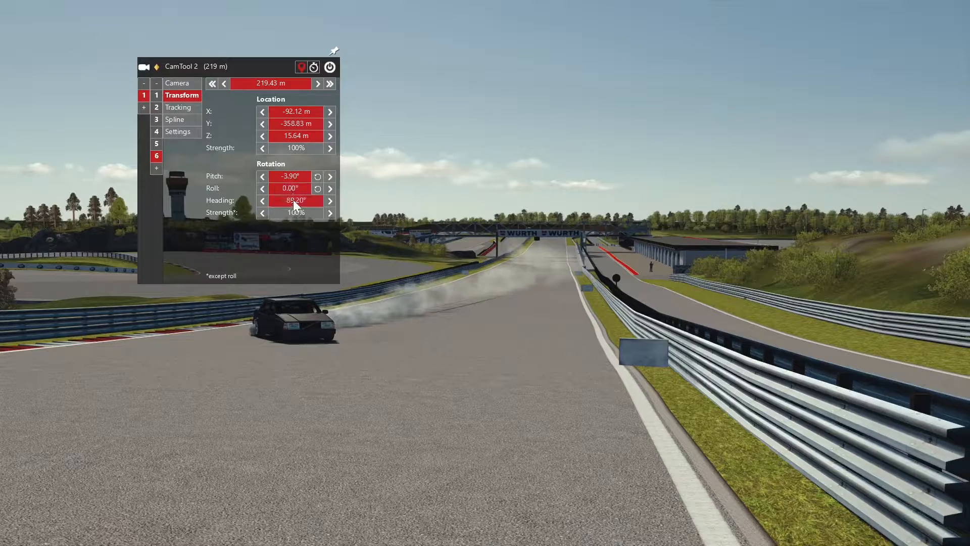
click(178, 85)
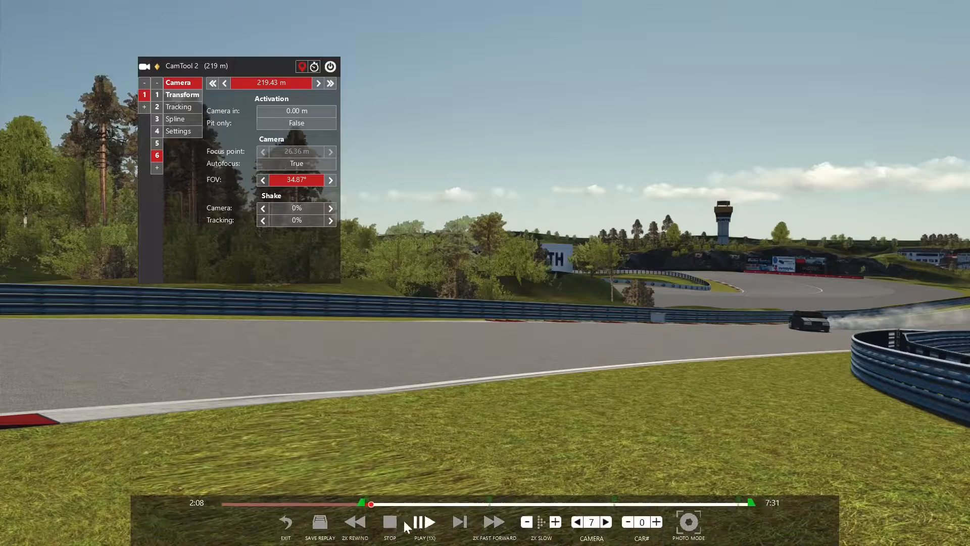
Reposition the camera at the corner, add a seventh keyframe at 264.42 m and record location at Z 18.56 m, heading 123.46° and 34.87° FOV.
click(423, 523)
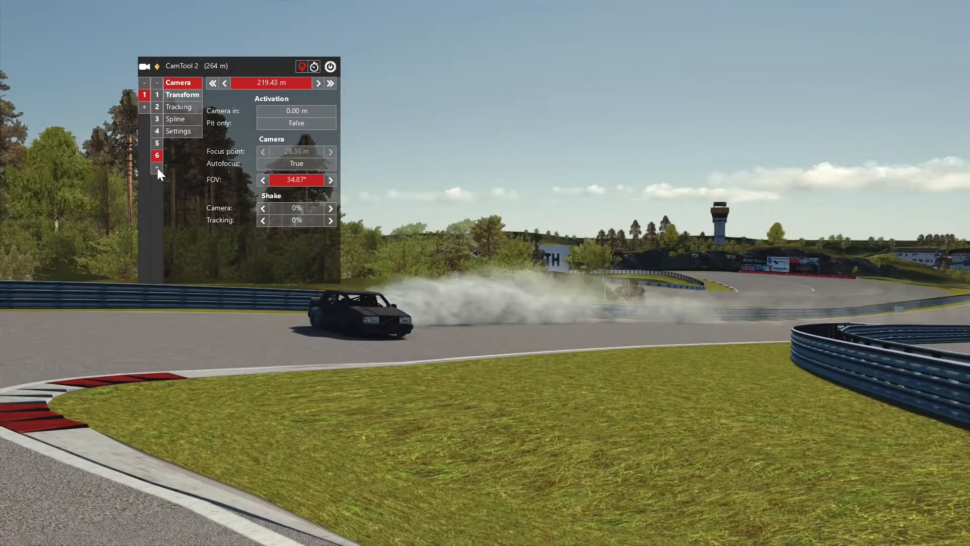
click(156, 168)
click(173, 93)
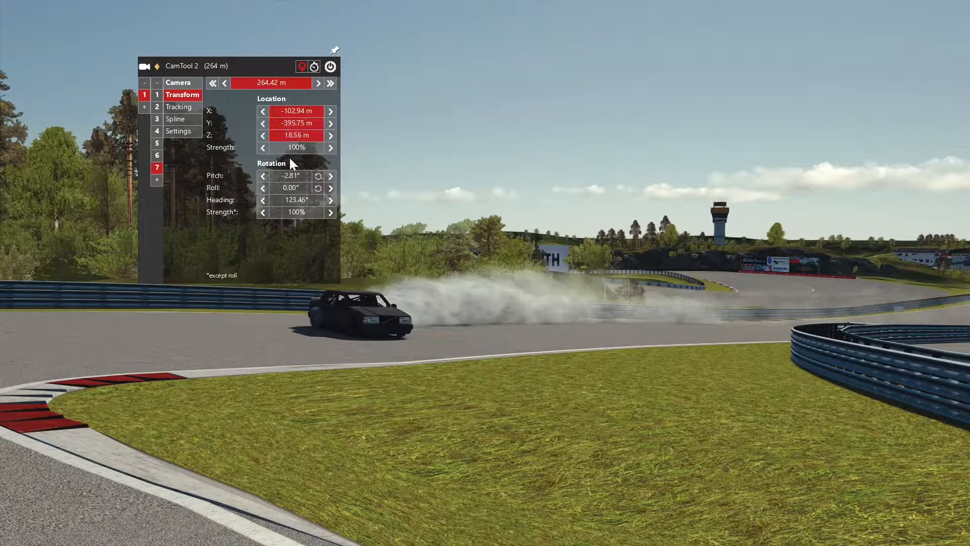
click(290, 184)
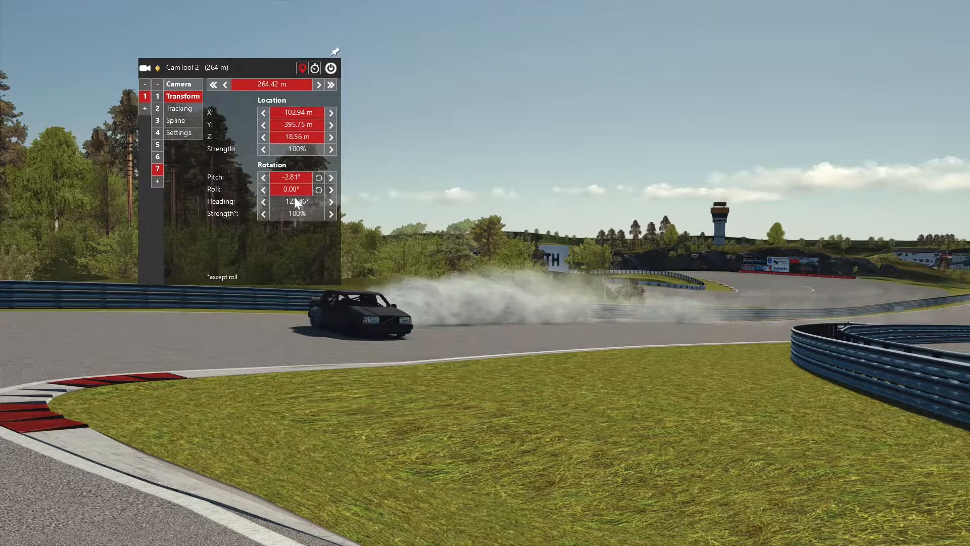
click(177, 84)
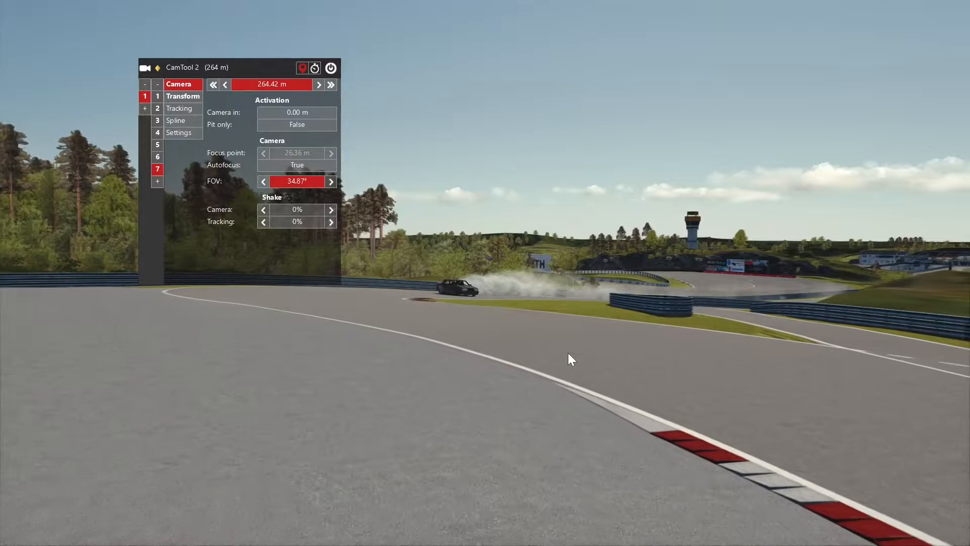
Move the camera farther back, add an eighth keyframe at 314.43 m and record its 34.87° FOV, location at Z 21.08 m and pitch -2.81°.
mouse_move(418, 531)
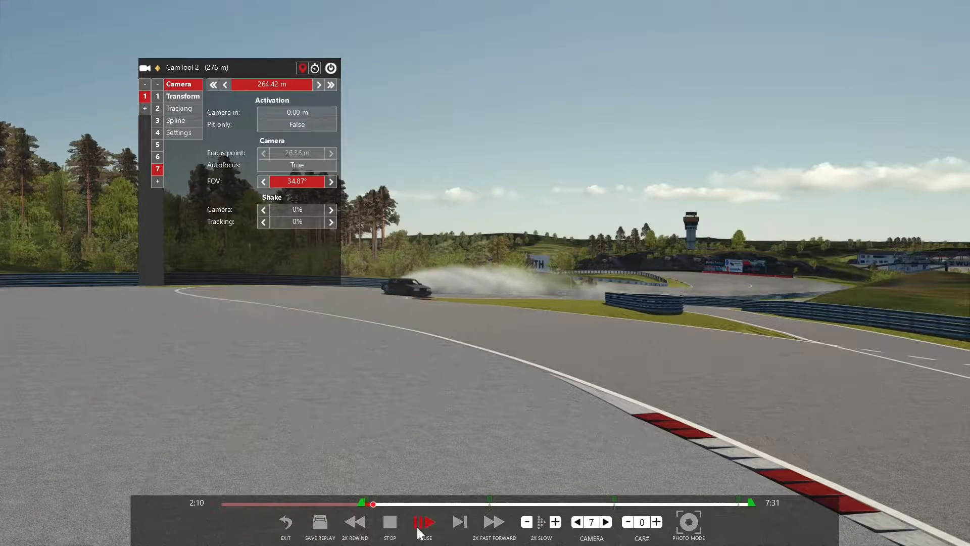
click(417, 530)
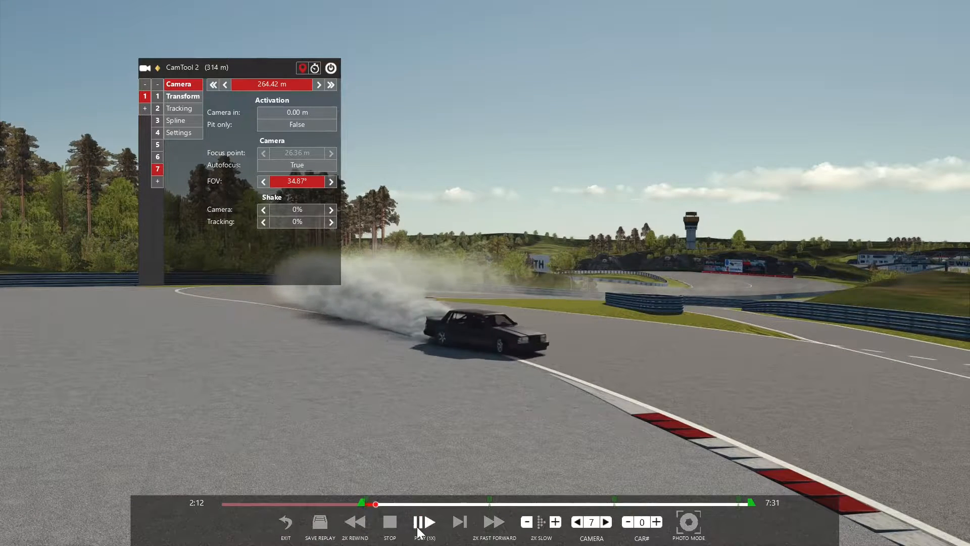
click(157, 183)
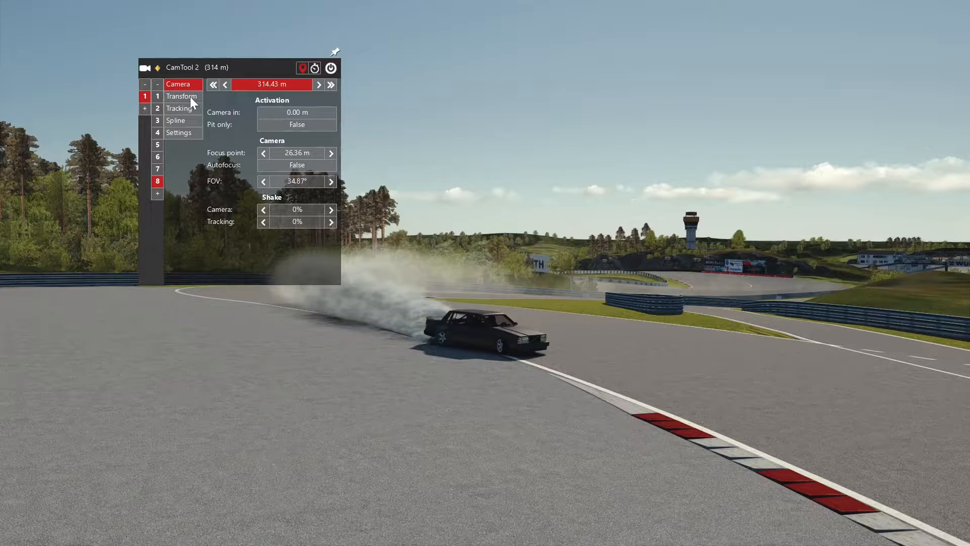
click(284, 178)
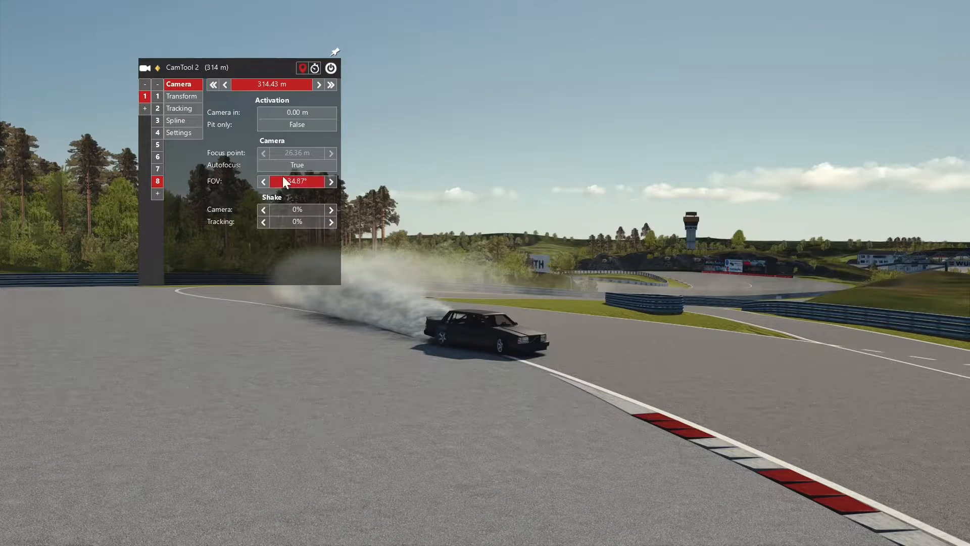
click(176, 97)
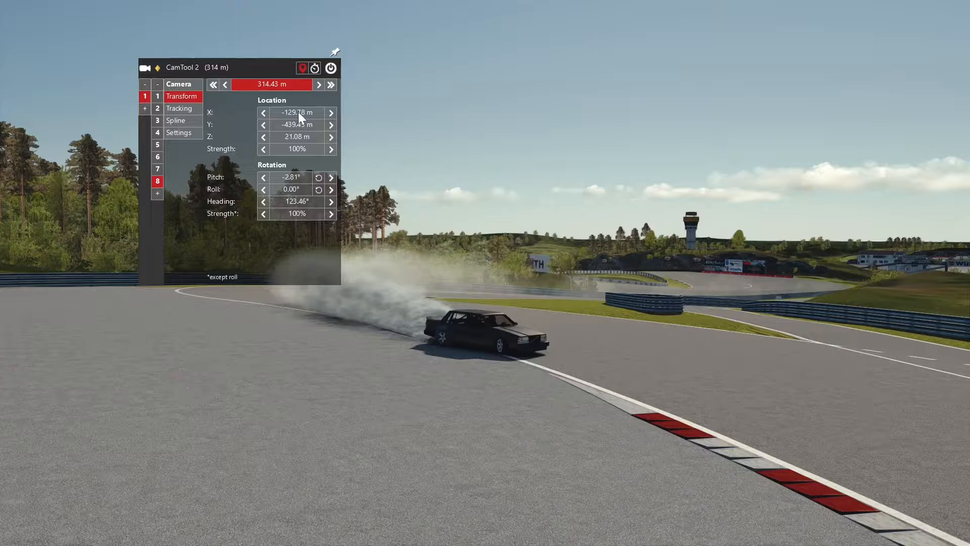
click(295, 187)
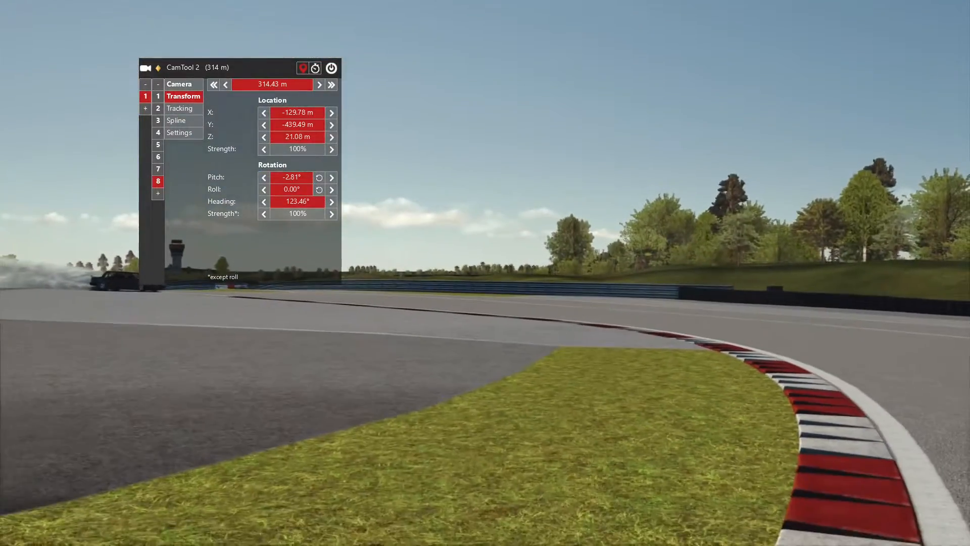
Place the camera inside the red-white kerb, add a ninth keyframe at 369.14 m and record location at Z 18.67 m, heading 67.08° and 34.87° FOV.
mouse_move(319, 523)
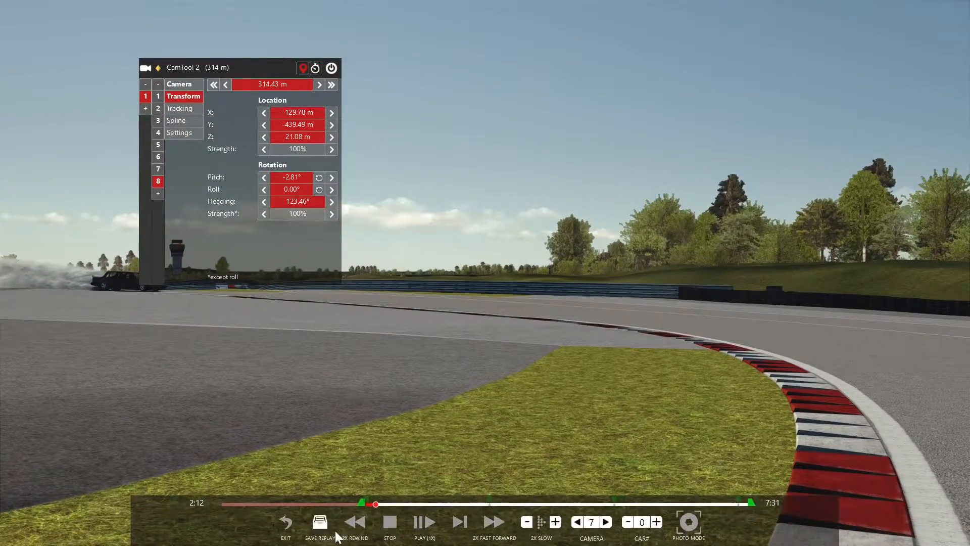
click(424, 520)
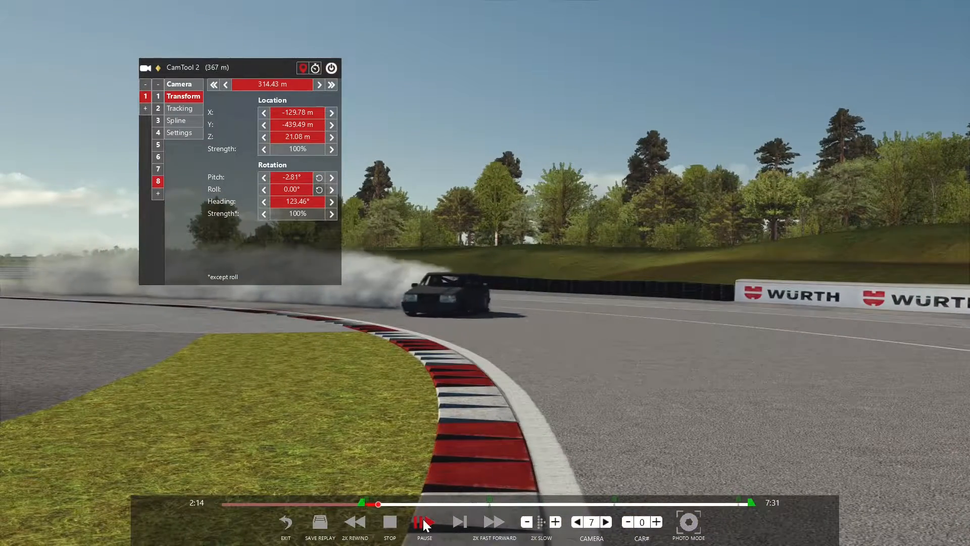
click(158, 193)
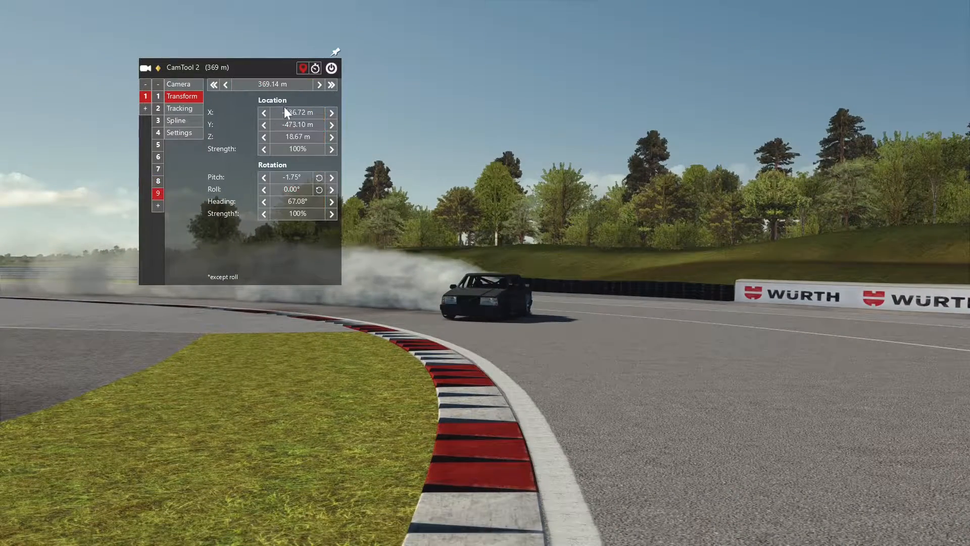
click(295, 84)
click(284, 113)
click(287, 124)
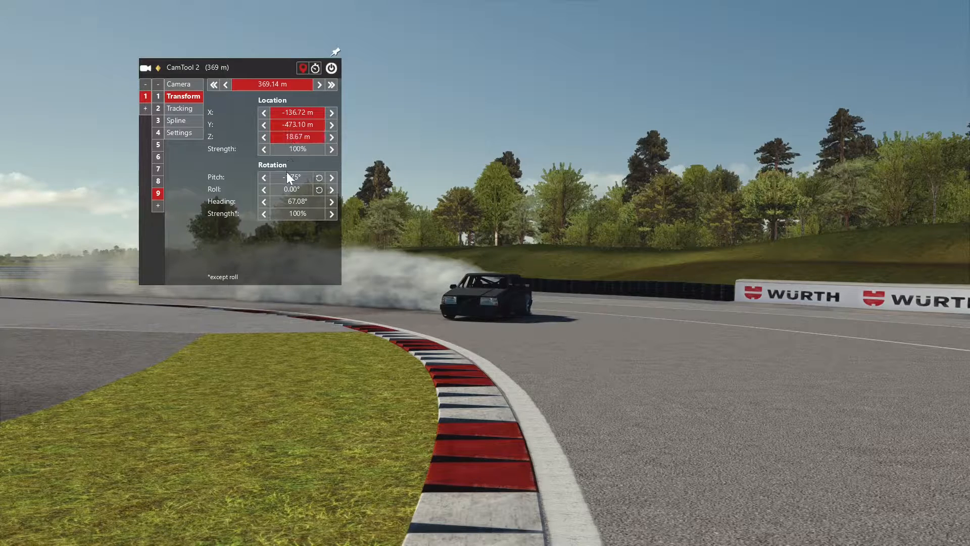
click(178, 86)
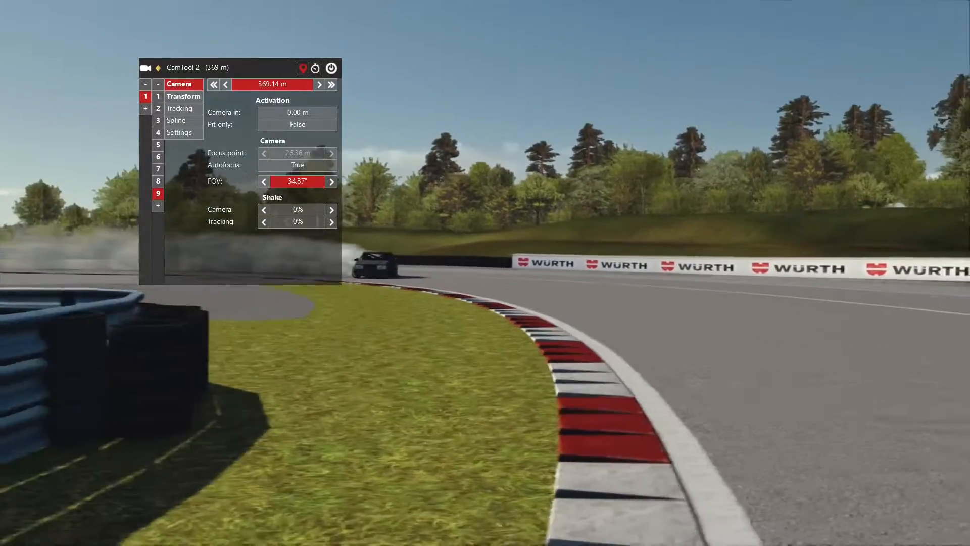
Move the camera back along the kerb, advance the replay, add a tenth keyframe at 408.60 m and record its FOV, location and rotation.
key(Down)
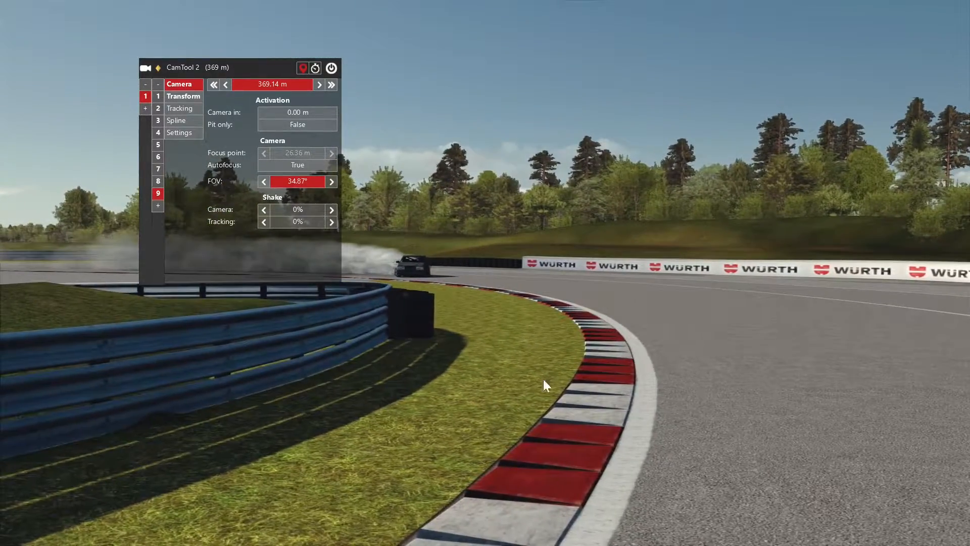
mouse_move(406, 532)
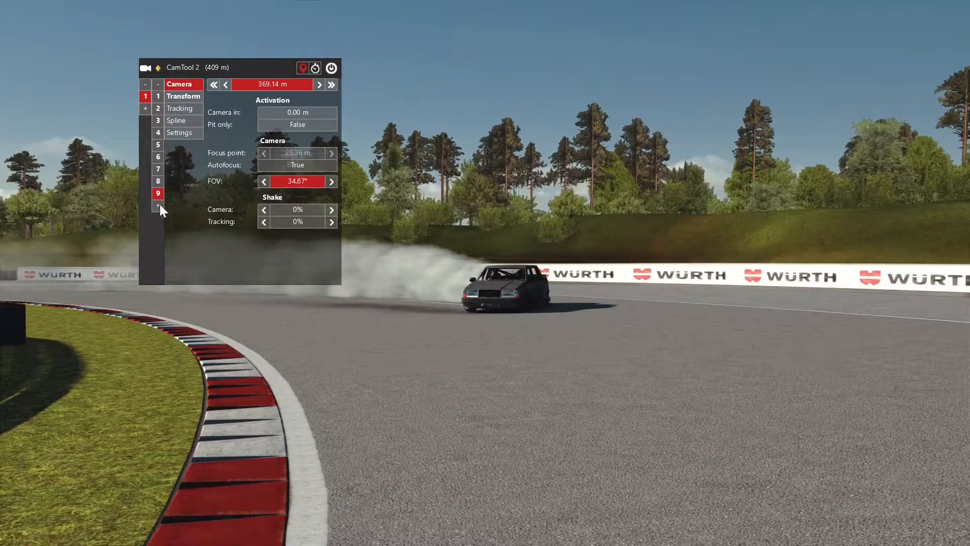
click(159, 205)
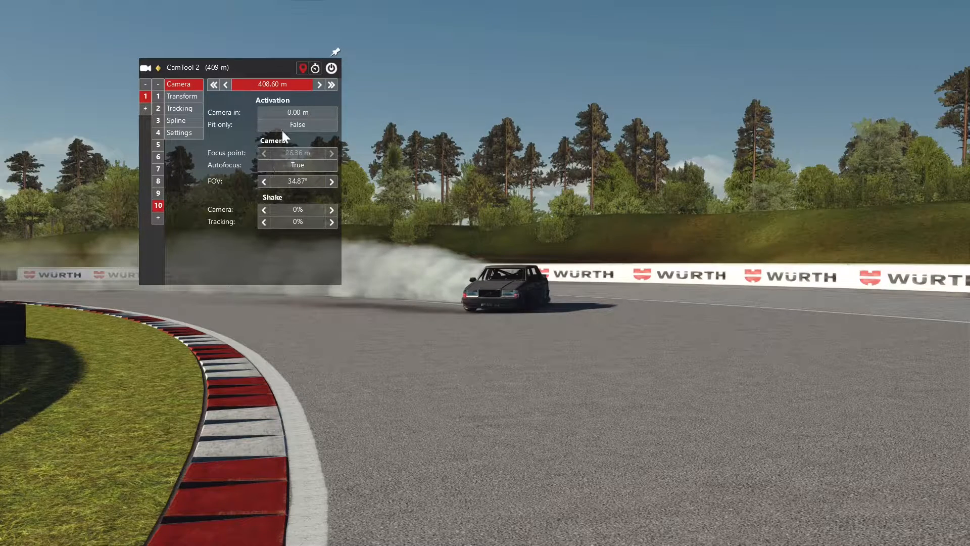
click(187, 97)
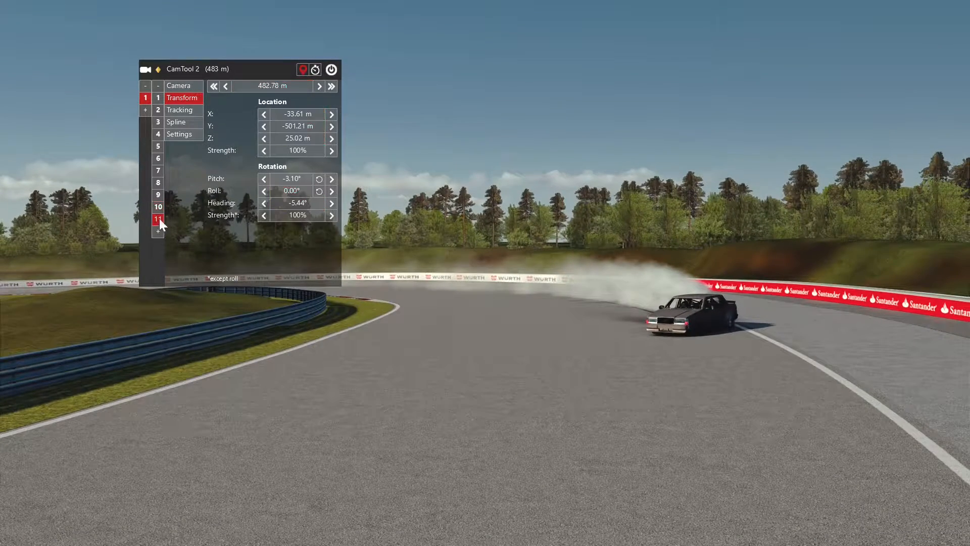
Set the eleventh keyframe at 482.78 m and record its location at Z 25.02 m, pitch -3.10°, heading -5.44° and 34.87° FOV.
click(268, 87)
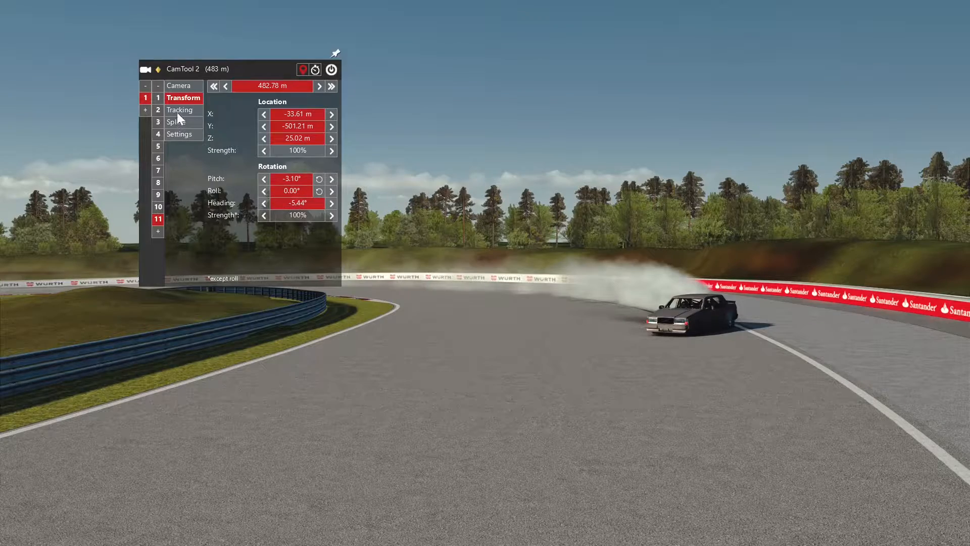
click(295, 183)
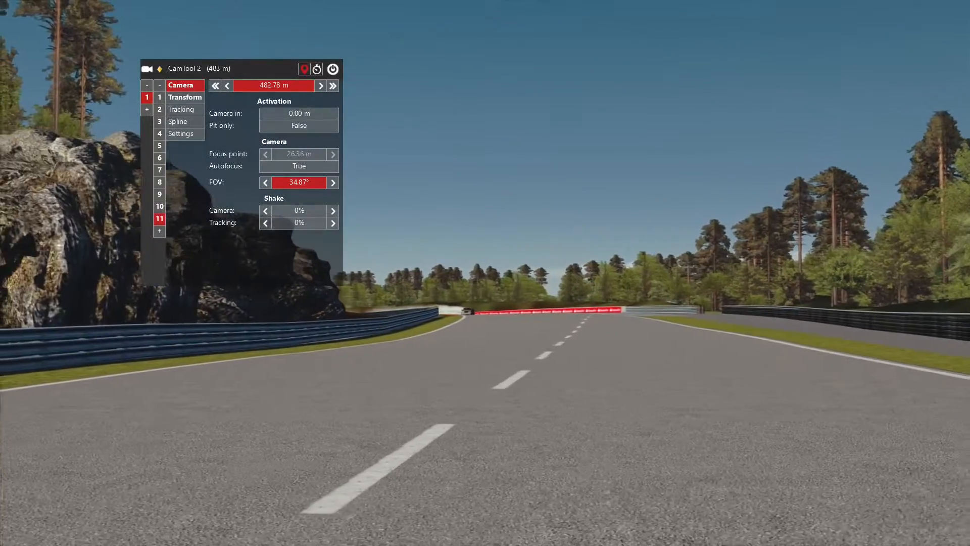
Advance the replay to 604.12 m, add a twelfth keyframe and record its FOV, location at Z 22.34 m, pitch 2.27° and heading -37.19°.
mouse_move(446, 508)
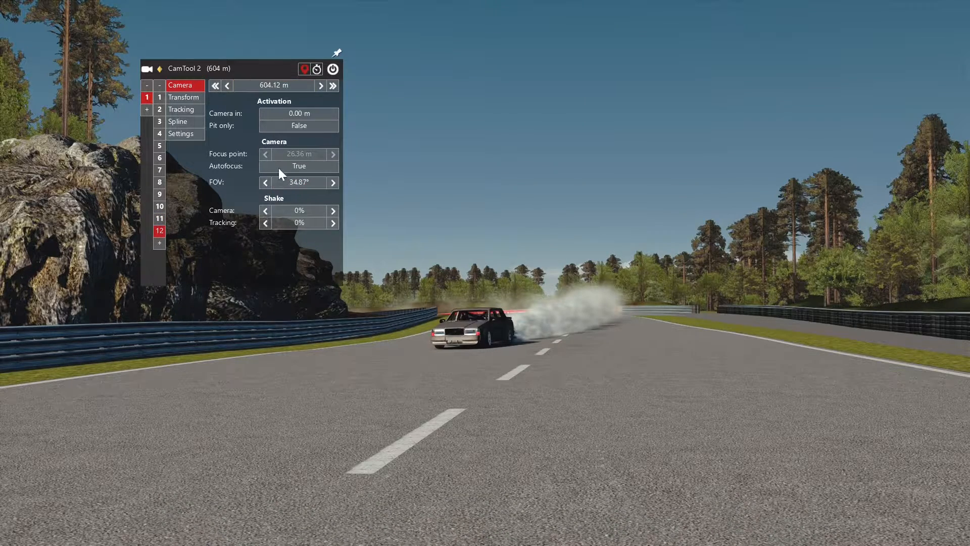
click(173, 97)
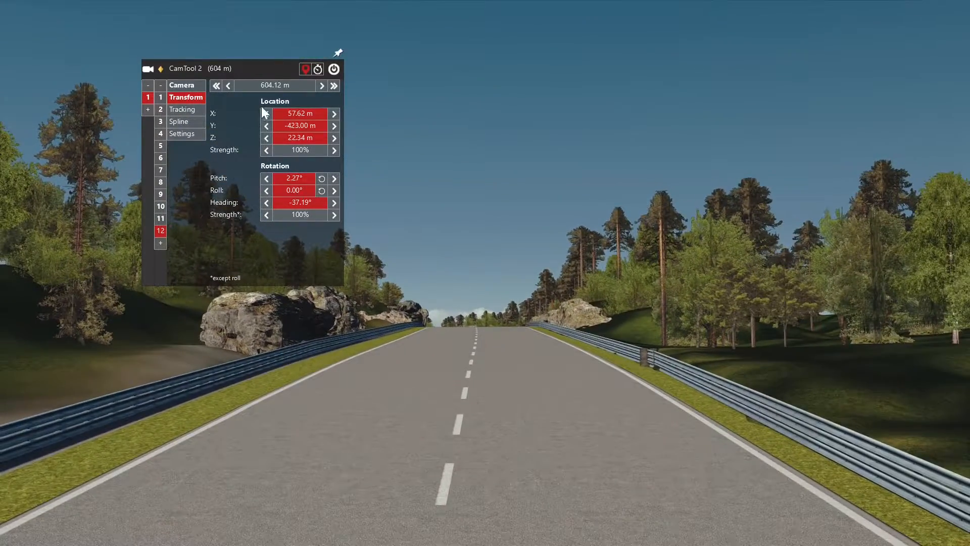
Move the camera along the straight, recreate the twelfth keyframe at 604.12 m and record Z 23.19 m, pitch 3.66°, heading -44.36° and 34.87° FOV.
click(160, 244)
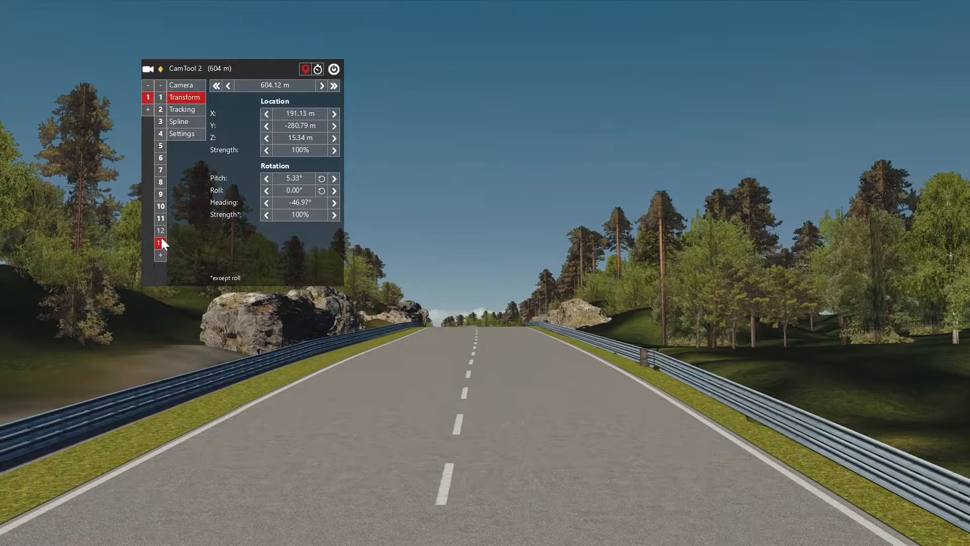
click(161, 231)
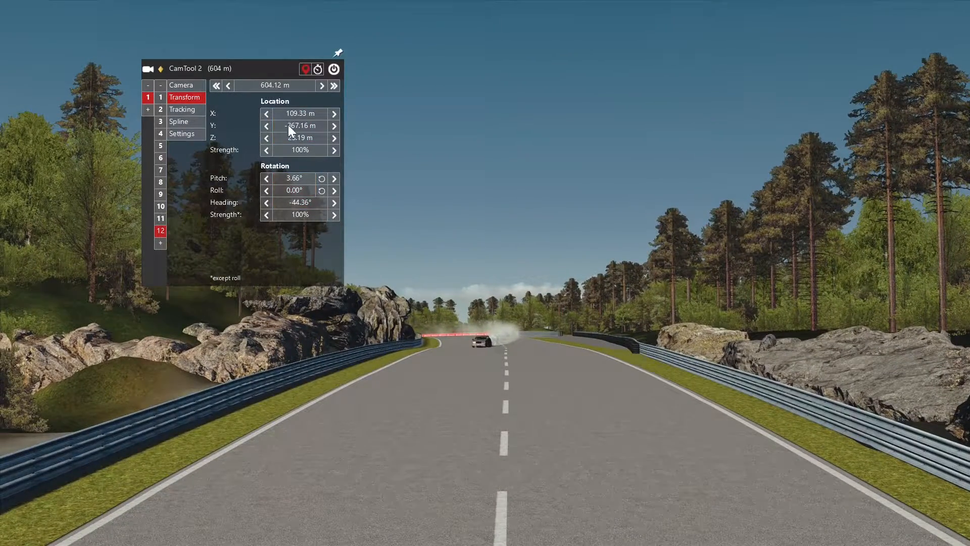
click(281, 87)
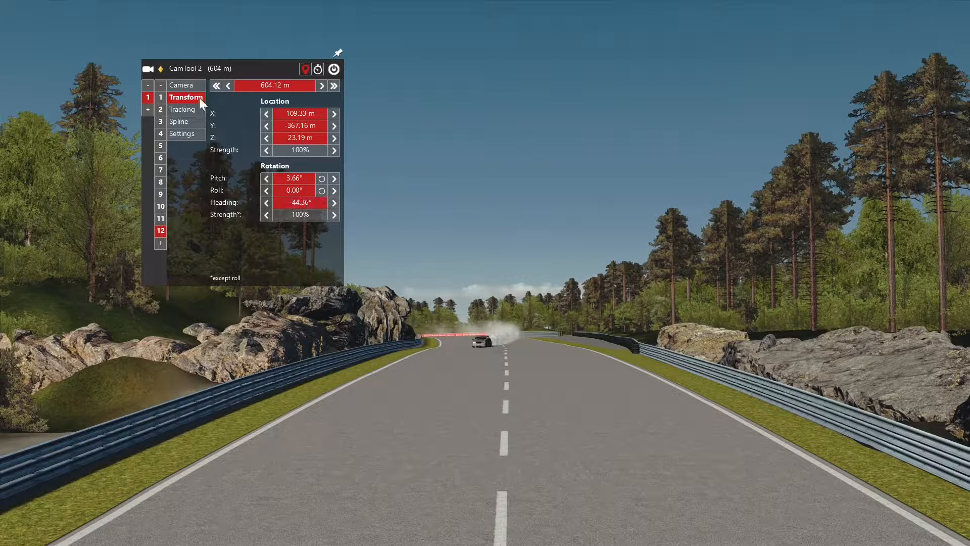
click(184, 85)
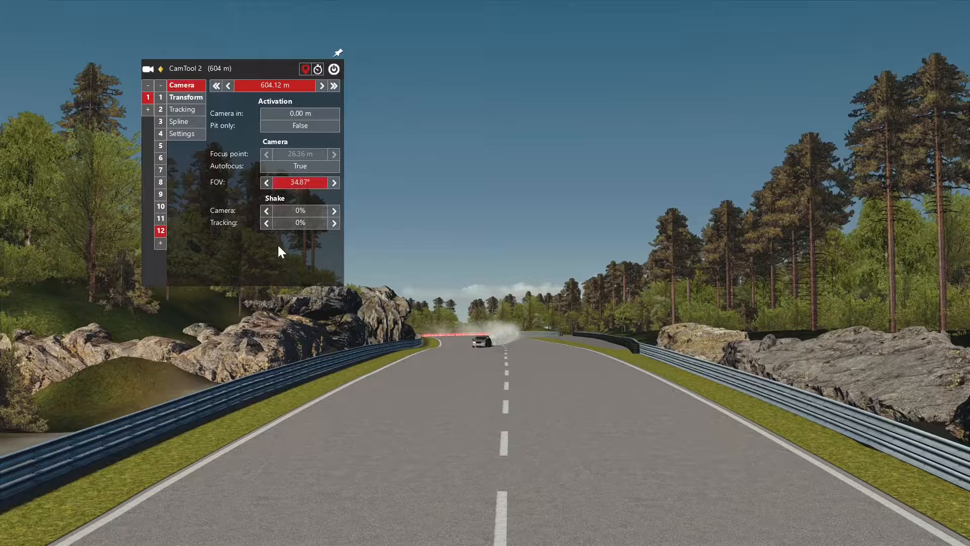
Advance the replay to 729.16 m, add a thirteenth keyframe and record its FOV, location at Z 17.15 m, pitch 3.85° and heading -46.52°.
mouse_move(465, 525)
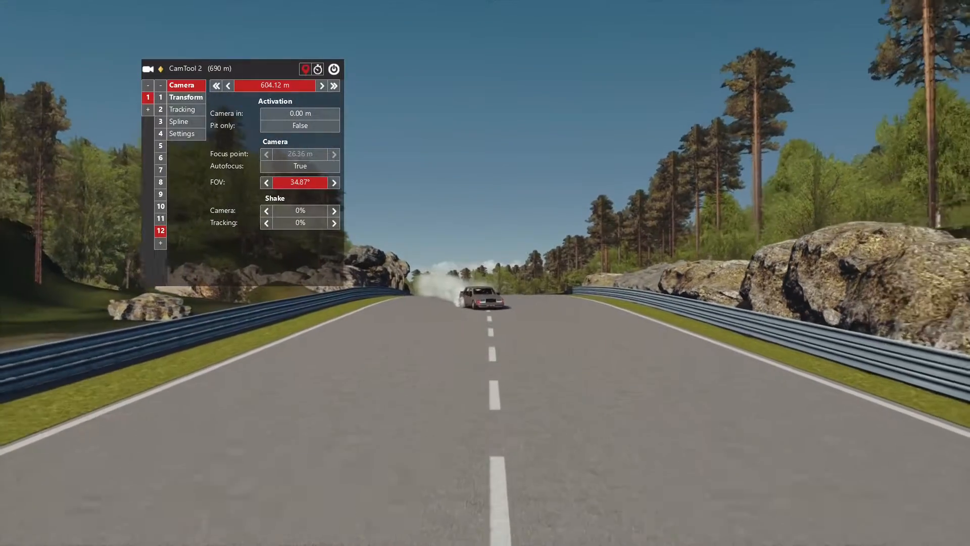
mouse_move(430, 523)
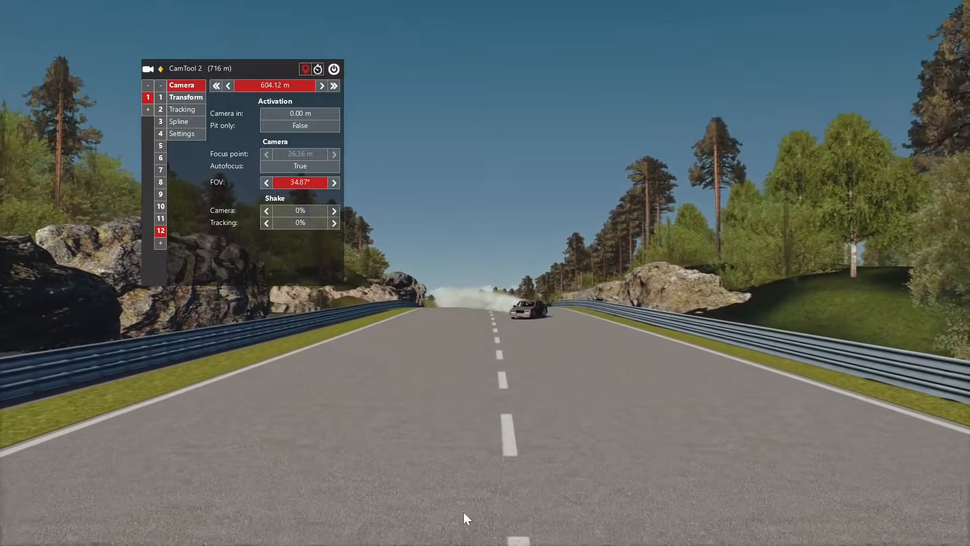
click(160, 243)
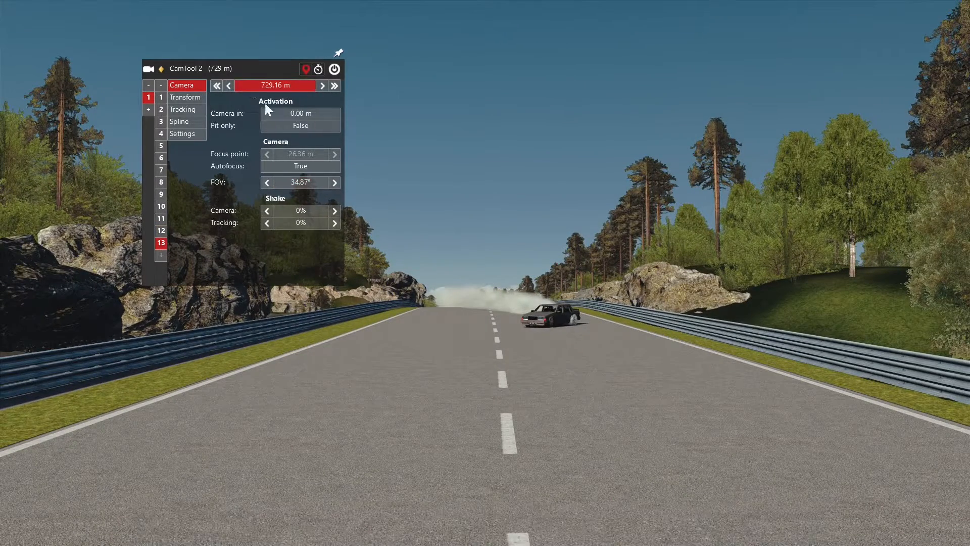
click(186, 97)
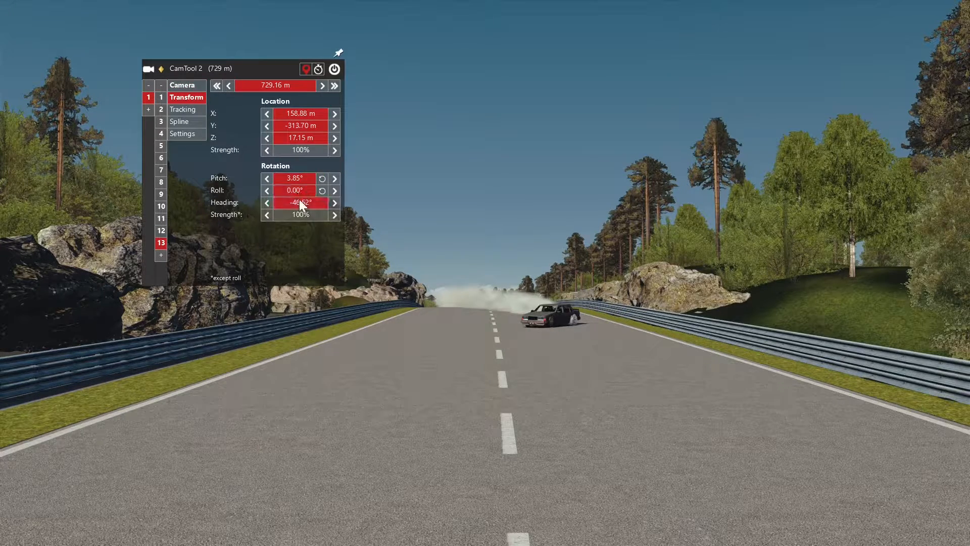
Activate the keyframed camera, rewind the replay and play it up to 726 m to check the camera path, then return to the free camera.
click(334, 70)
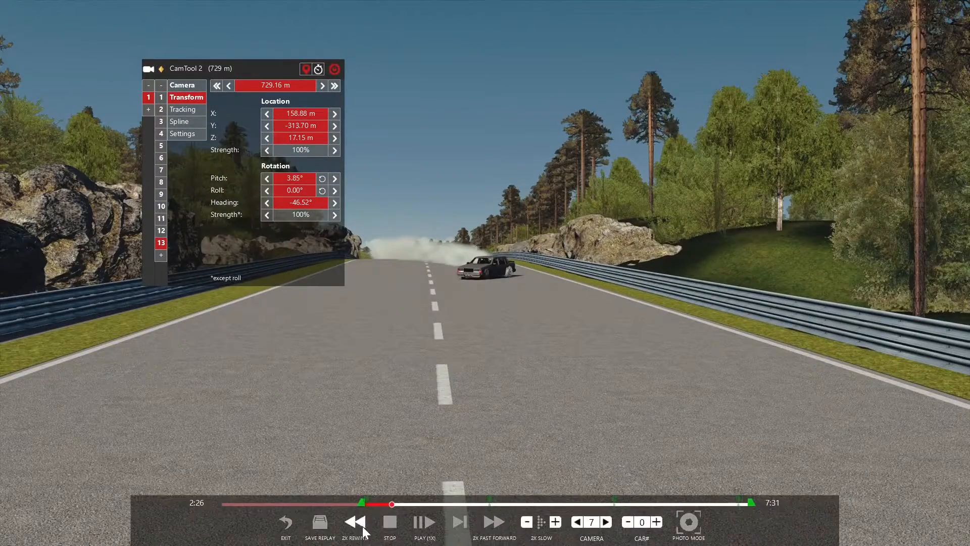
click(363, 528)
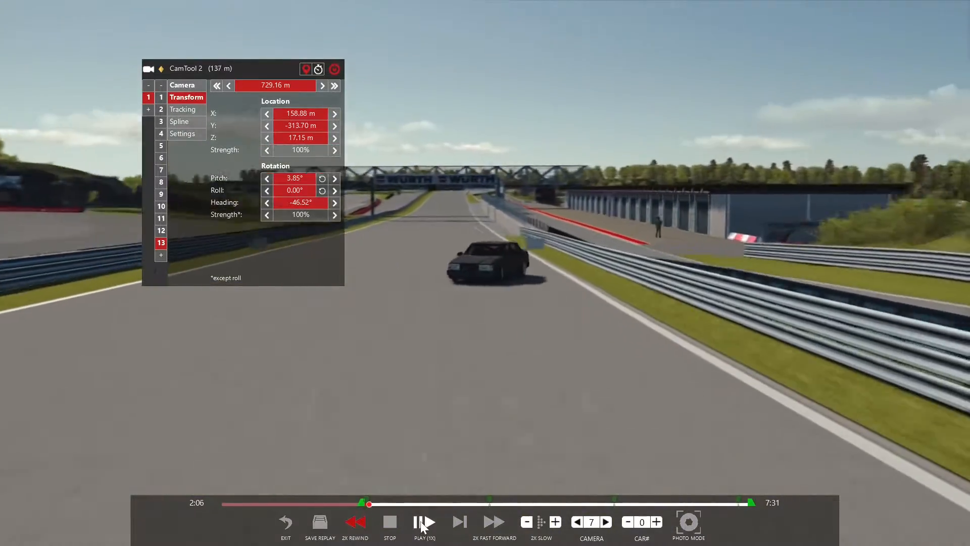
click(423, 523)
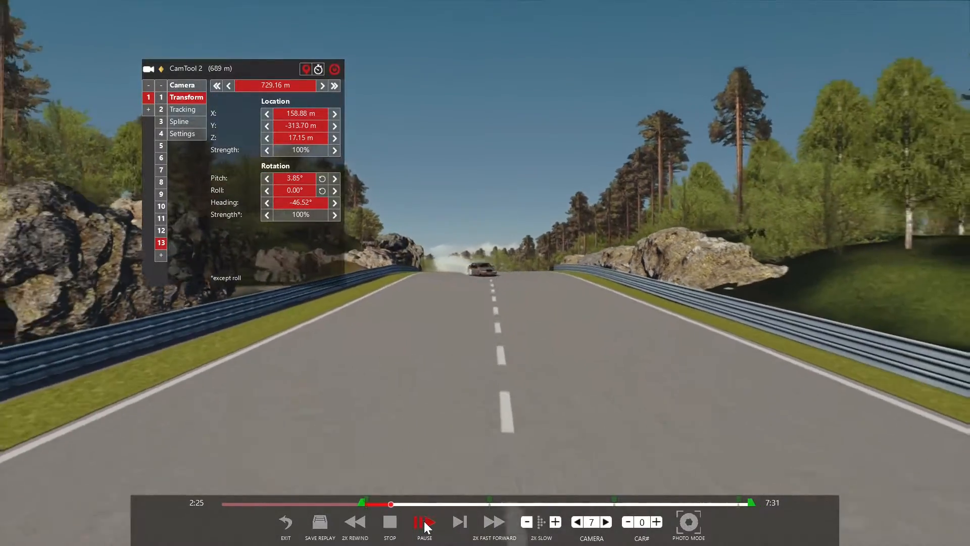
click(424, 522)
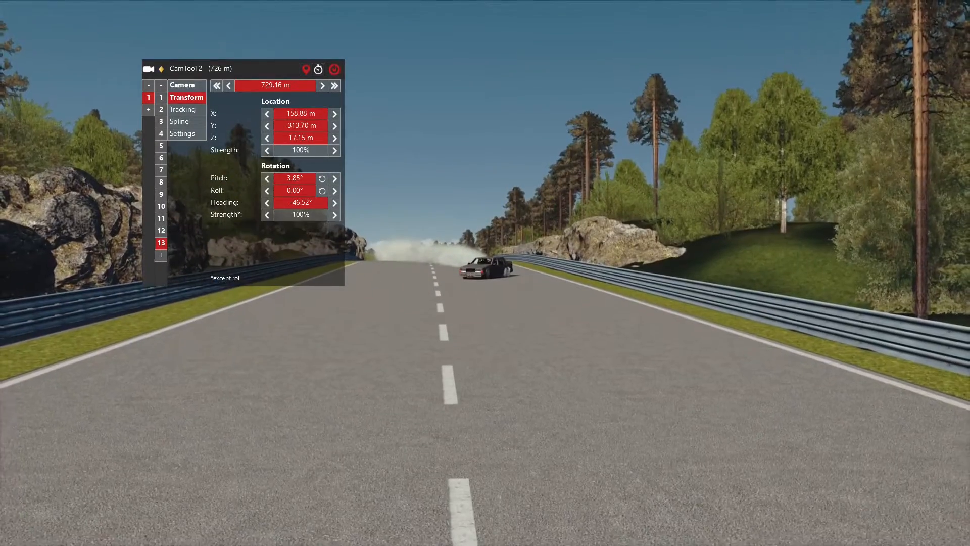
click(337, 68)
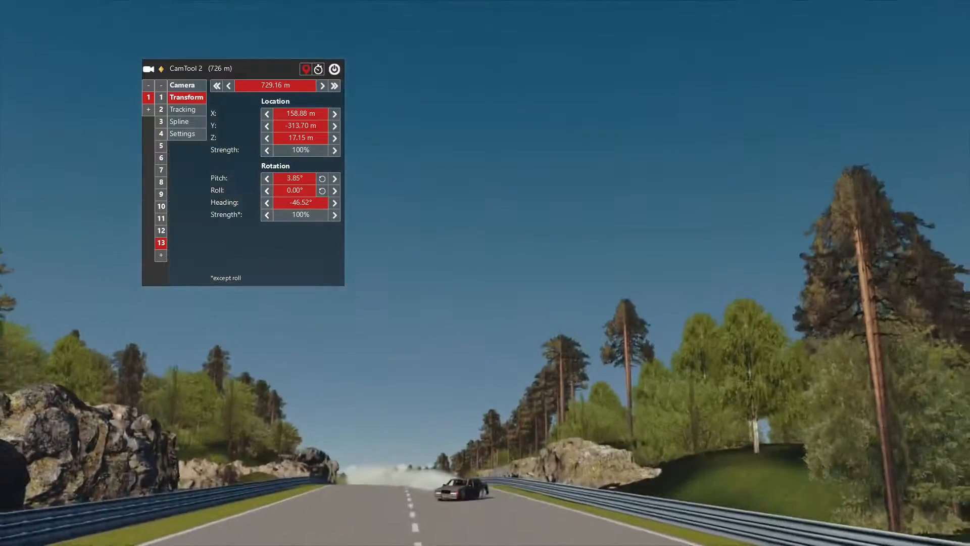
Move the camera farther down the straight, advance the replay, add a fourteenth keyframe at 808.14 m and record Z 11.11 m, heading -44.99° and 34.87° FOV.
key(Down)
key(Right)
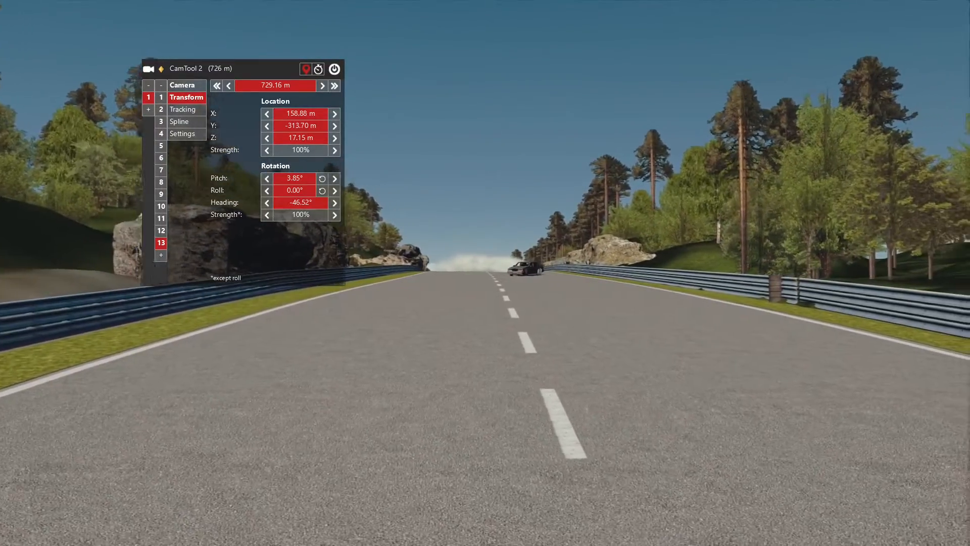
key(Right)
key(Left)
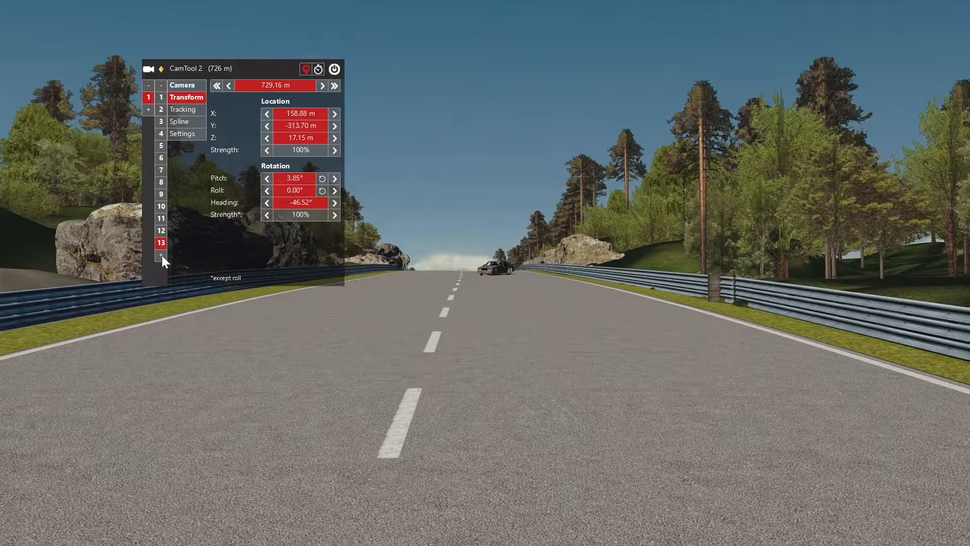
key(Down)
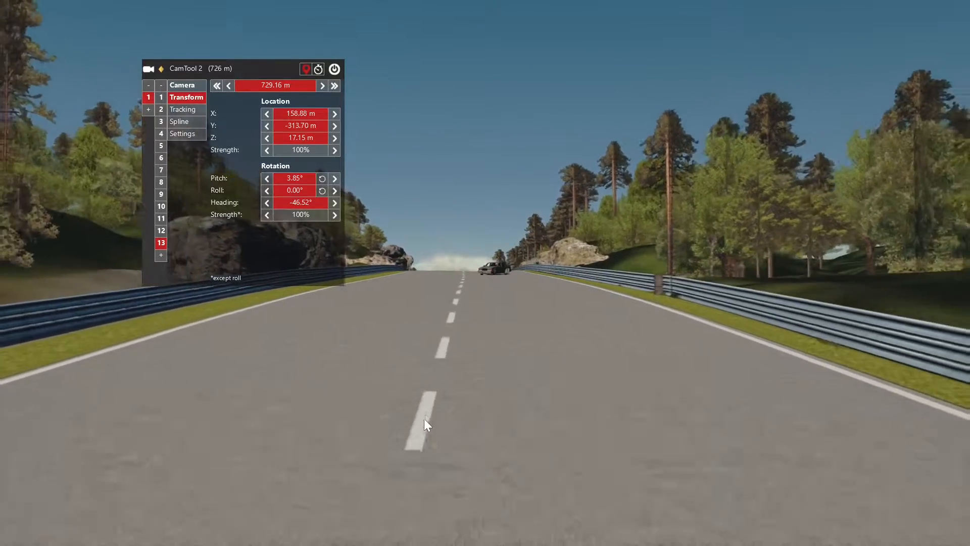
right_drag(423, 418, 423, 393)
key(Down)
mouse_move(434, 514)
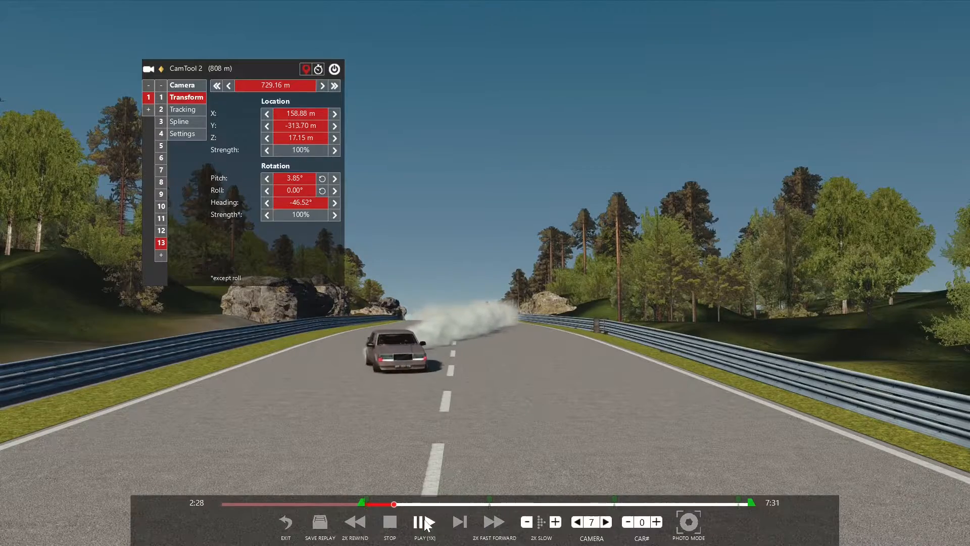
click(425, 521)
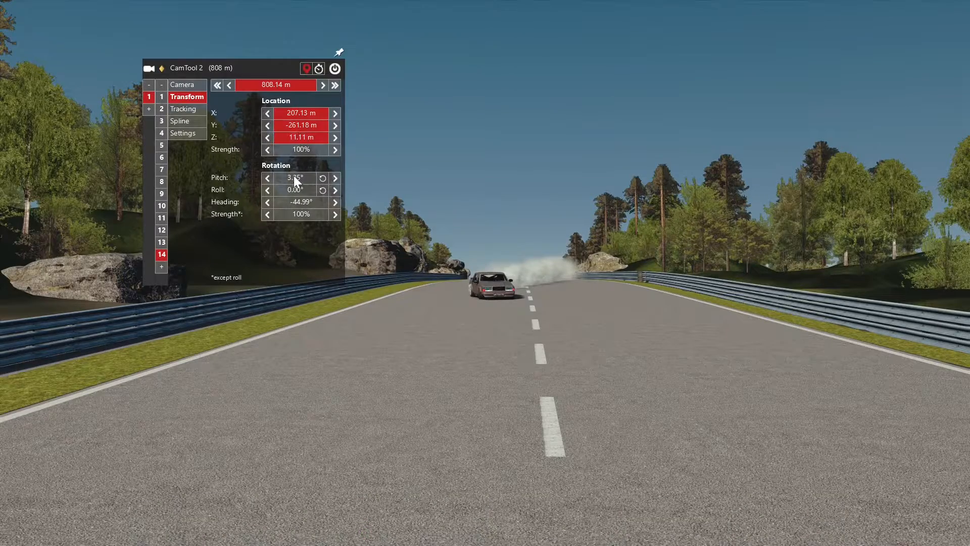
click(190, 85)
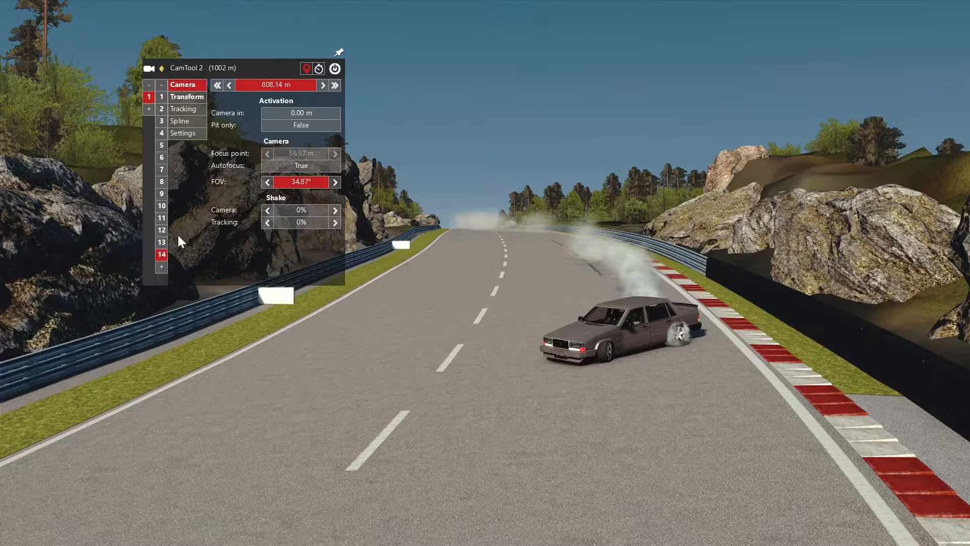
Add a fifteenth keyframe at 1001.79 m and record its FOV, location at Z -3.83 m, pitch 1.38° and heading -49.16°.
click(162, 267)
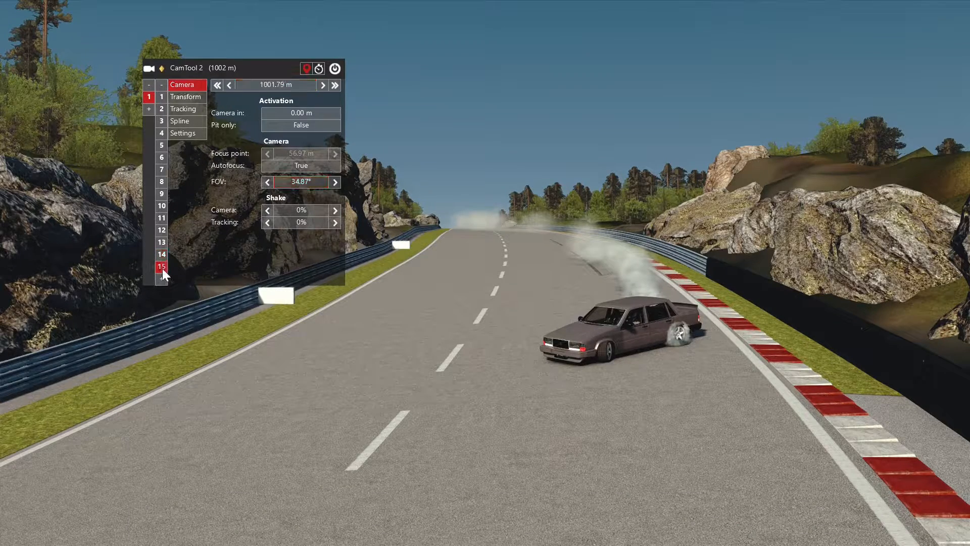
click(184, 98)
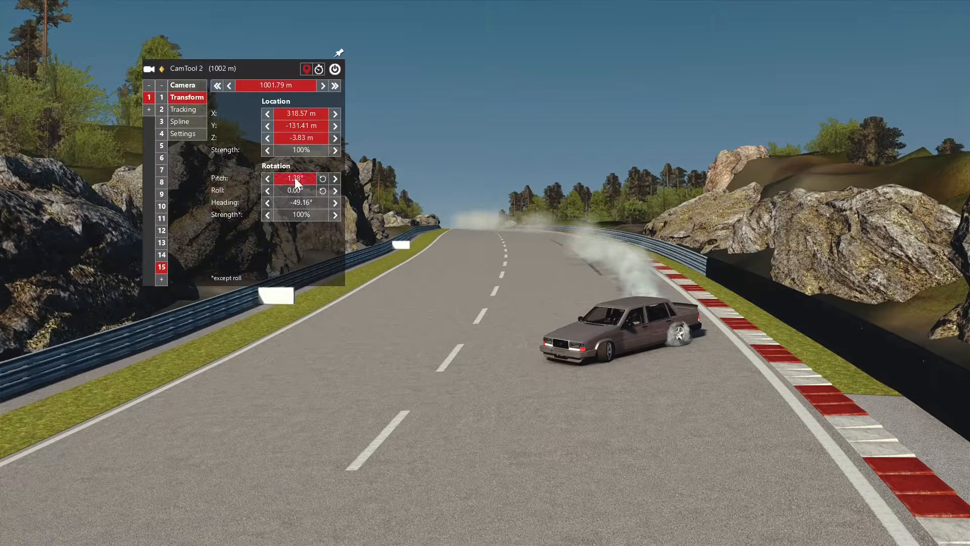
click(304, 201)
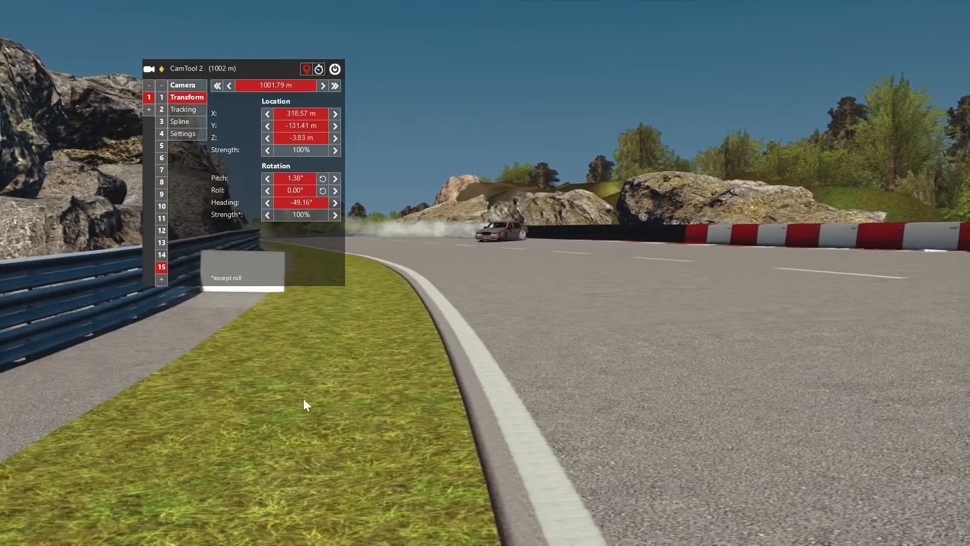
Advance the replay, add a sixteenth keyframe at 1054.58 m and record Z -11.91 m, pitch -1.55°, heading -141.44° and 34.87° FOV.
mouse_move(358, 537)
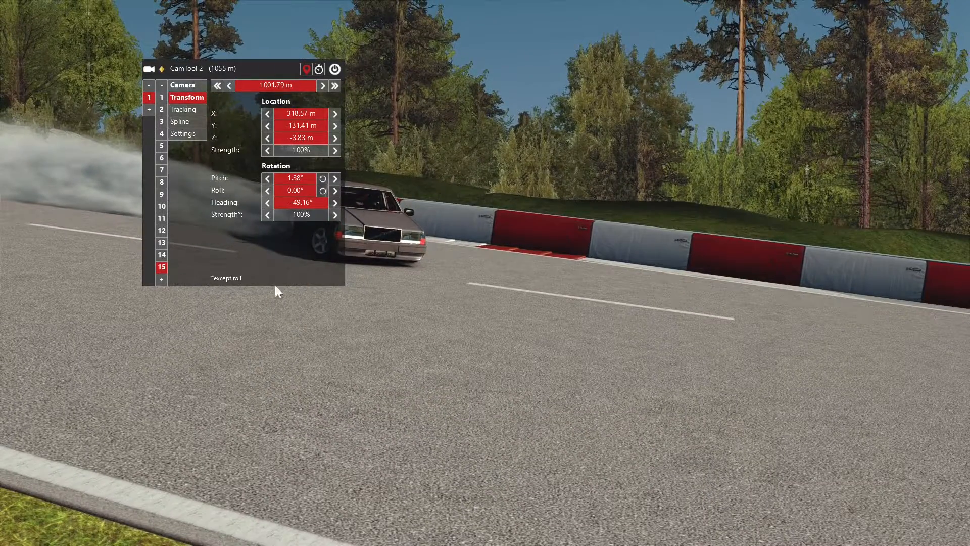
click(161, 280)
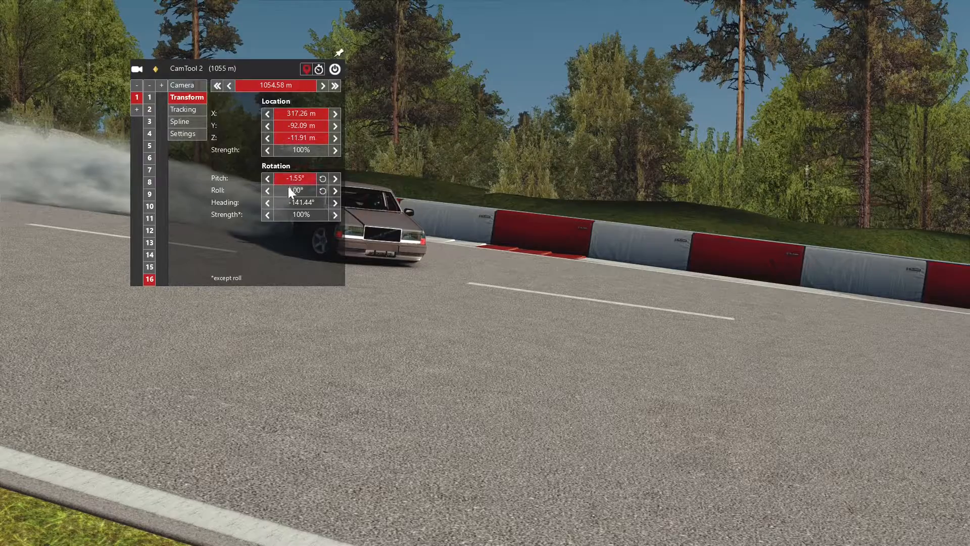
click(184, 85)
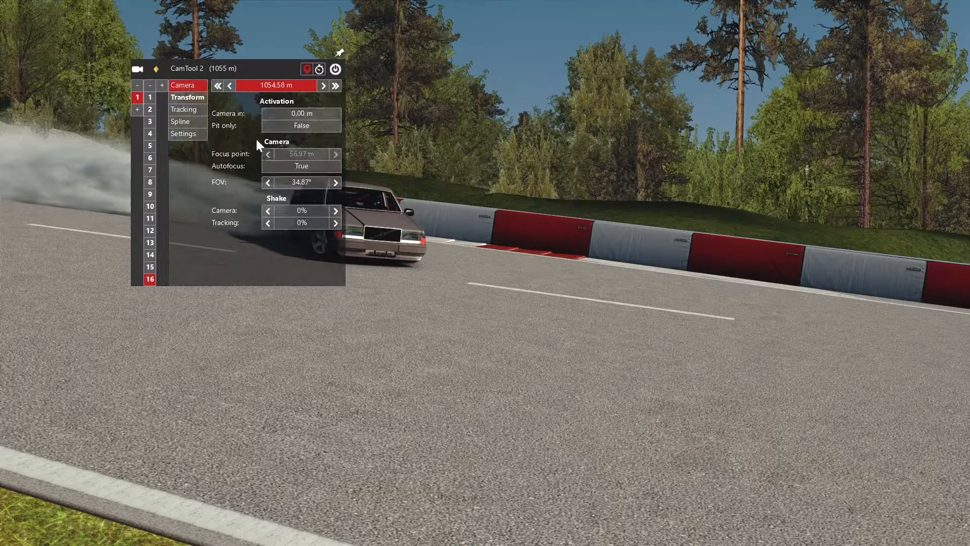
click(294, 182)
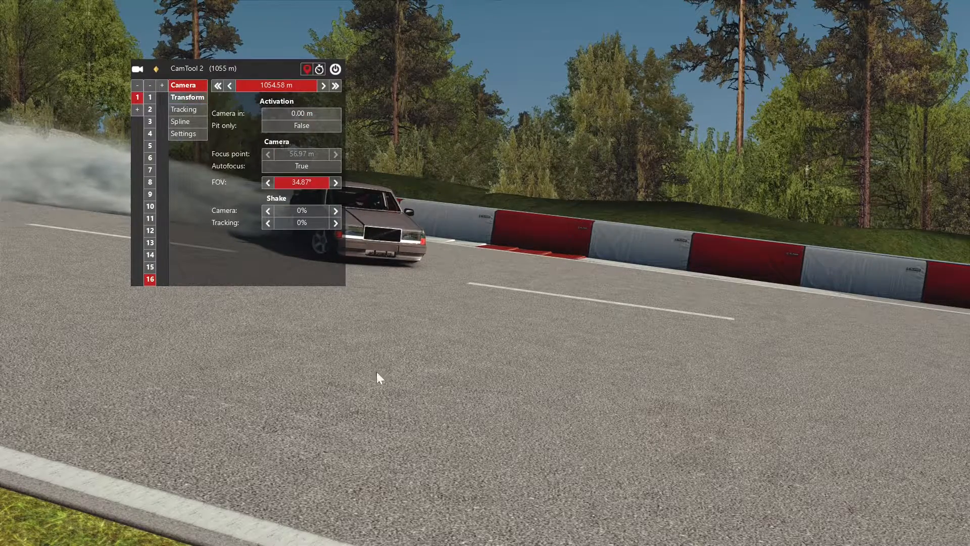
Place the camera beside the corner, add a seventeenth keyframe at 1089.24 m and record its FOV, Z -16.49 m, pitch 6.46° and heading -133.51°.
mouse_move(380, 515)
click(425, 522)
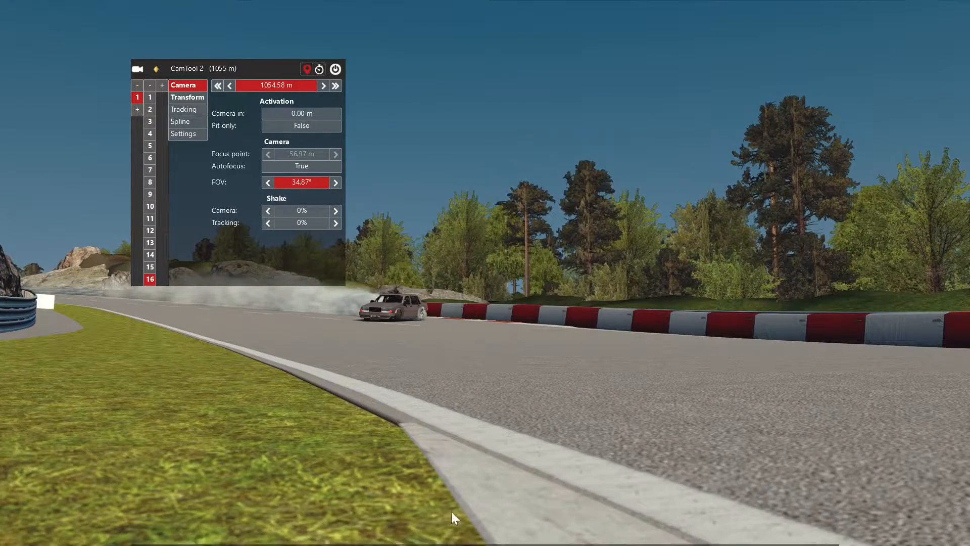
mouse_move(434, 530)
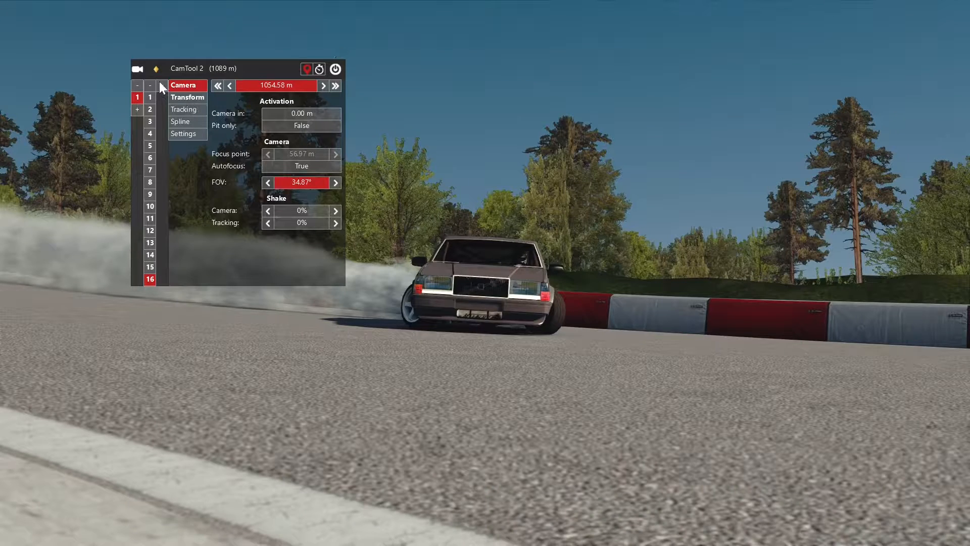
click(199, 99)
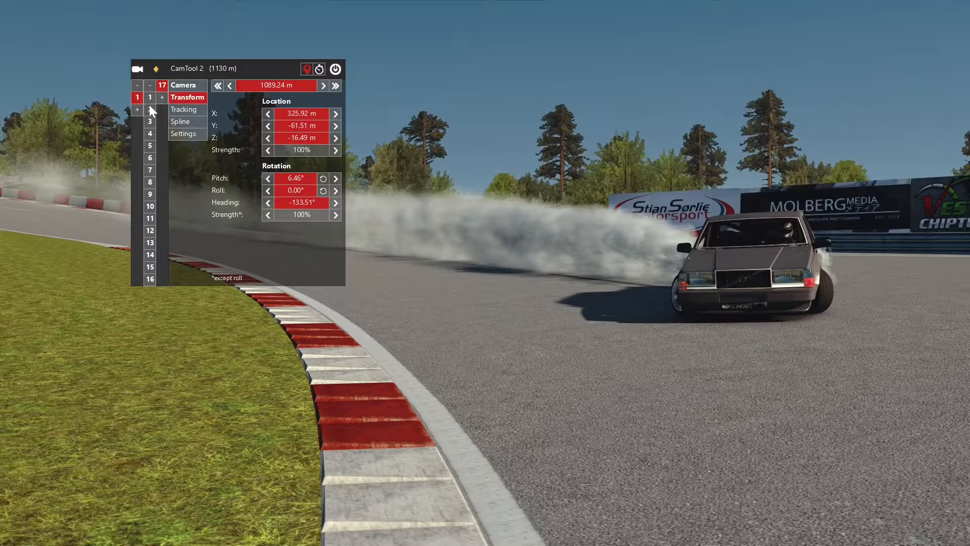
Add an eighteenth keyframe at 1129.50 m and record its location at Z -18.34 m, pitch 0.55°, heading -126.80° and 34.87° FOV.
click(162, 97)
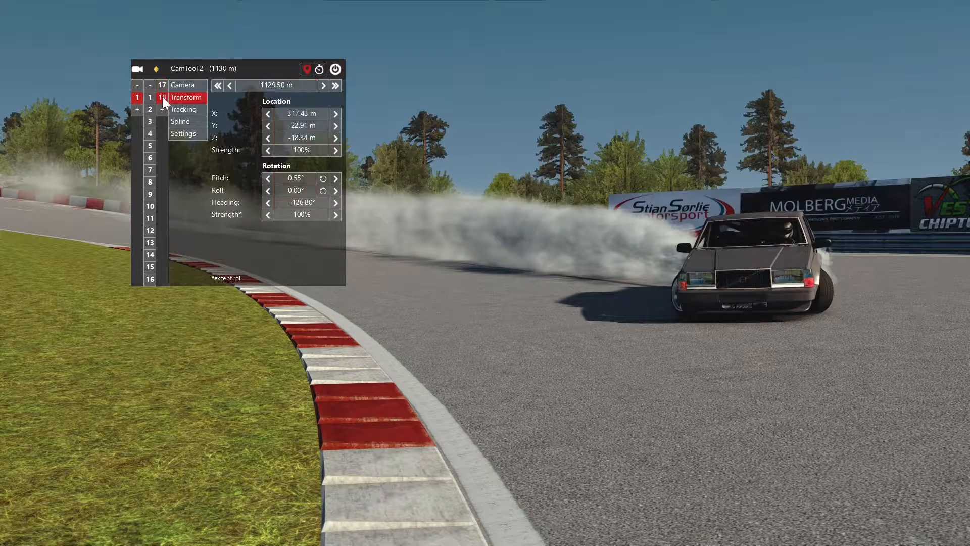
click(292, 117)
click(298, 125)
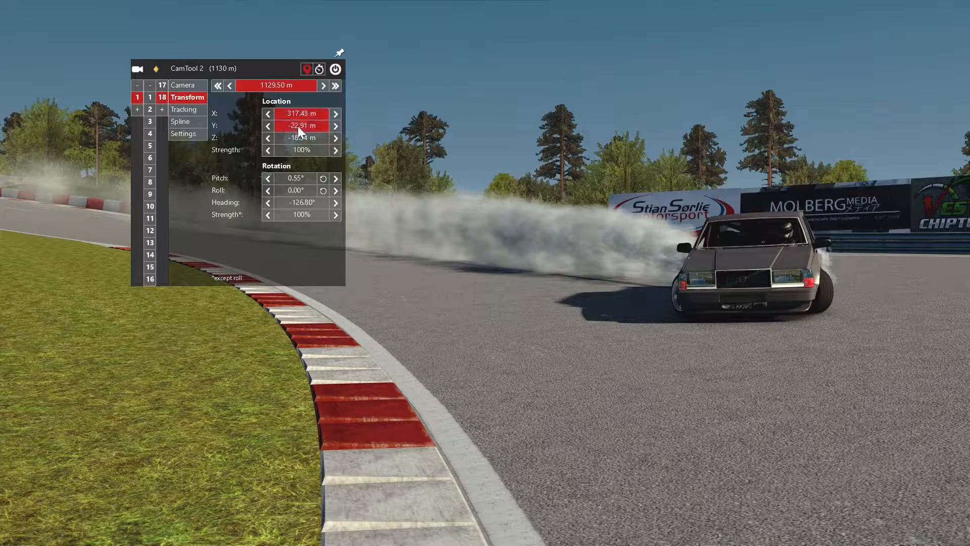
click(201, 86)
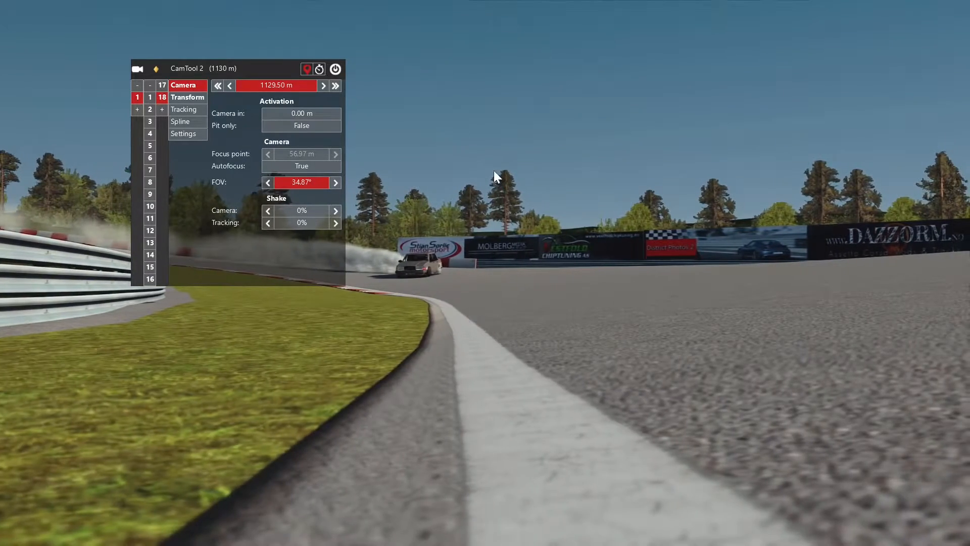
Advance the replay, add a nineteenth keyframe at 1176.09 m and record 34.87° FOV, Z -20.57 m, pitch 3.85° and heading 157.40°.
mouse_move(401, 528)
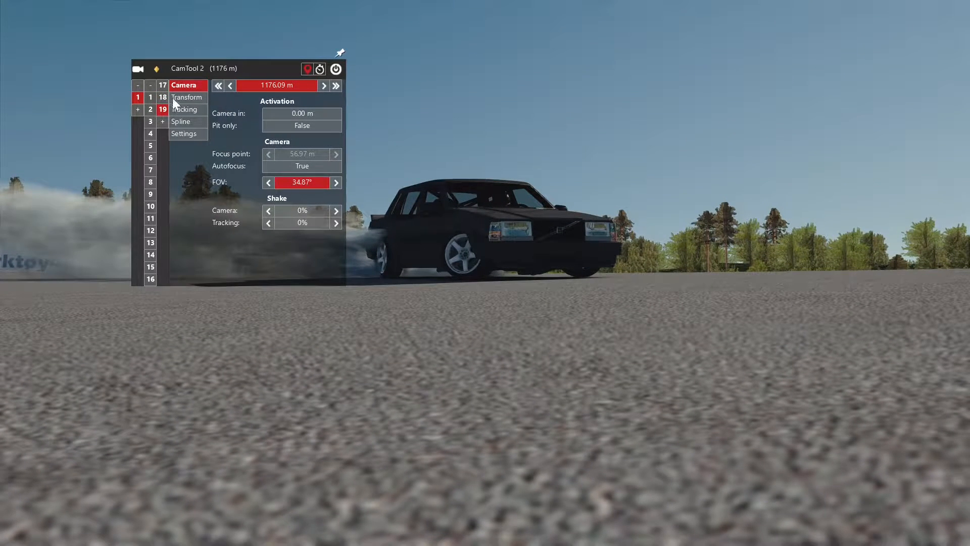
click(191, 99)
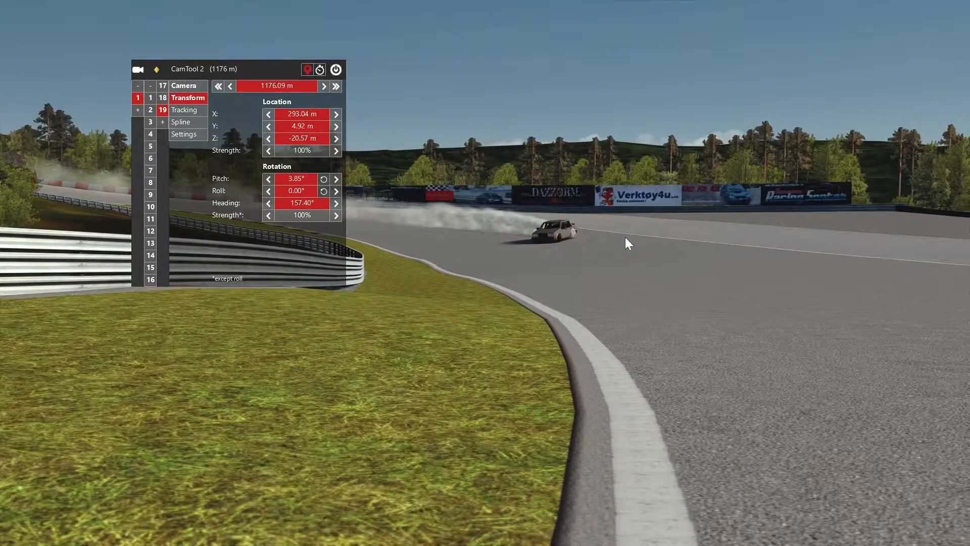
Advance the replay, add a twentieth keyframe at 1231.44 m and record Z -17.72 m, pitch -2.05°, heading 148.31° and 34.87° FOV.
mouse_move(454, 497)
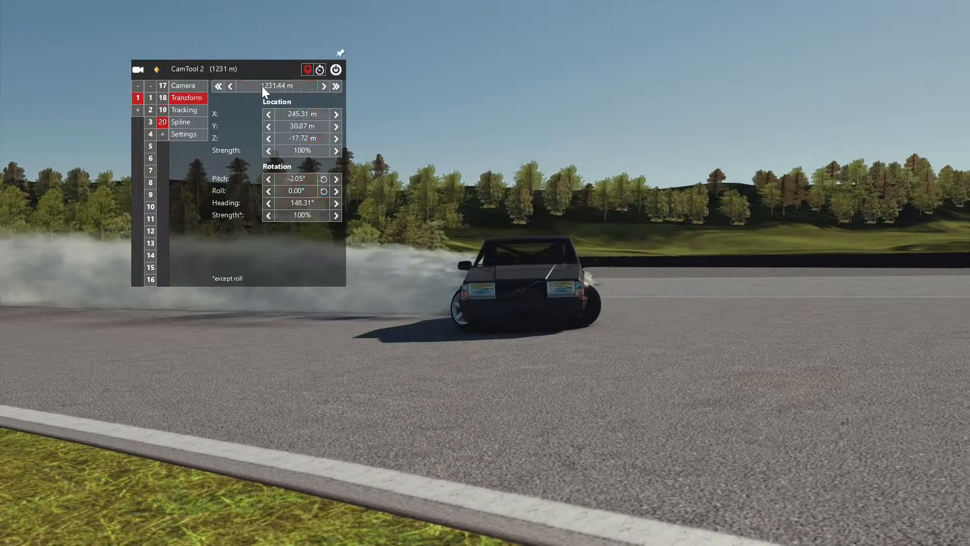
drag(290, 116, 295, 130)
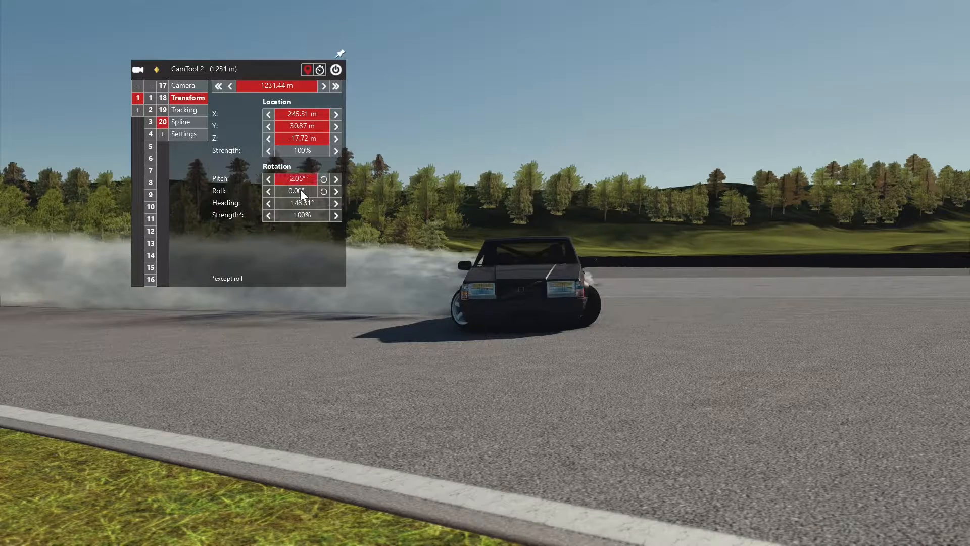
click(183, 87)
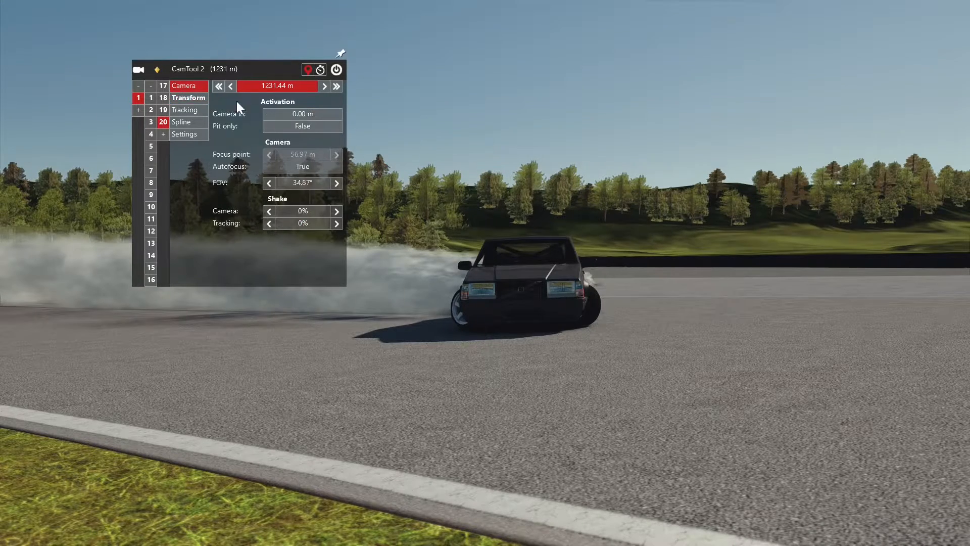
click(299, 184)
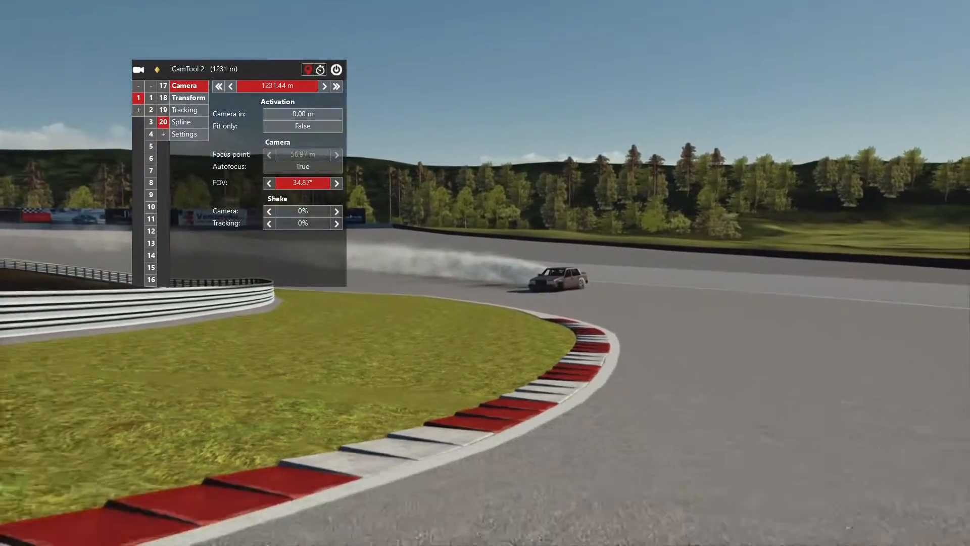
Add a twenty-first keyframe at 1282.72 m and record 34.87° FOV, Z -13.99 m, pitch -3.76° and heading 87.50°.
mouse_move(473, 541)
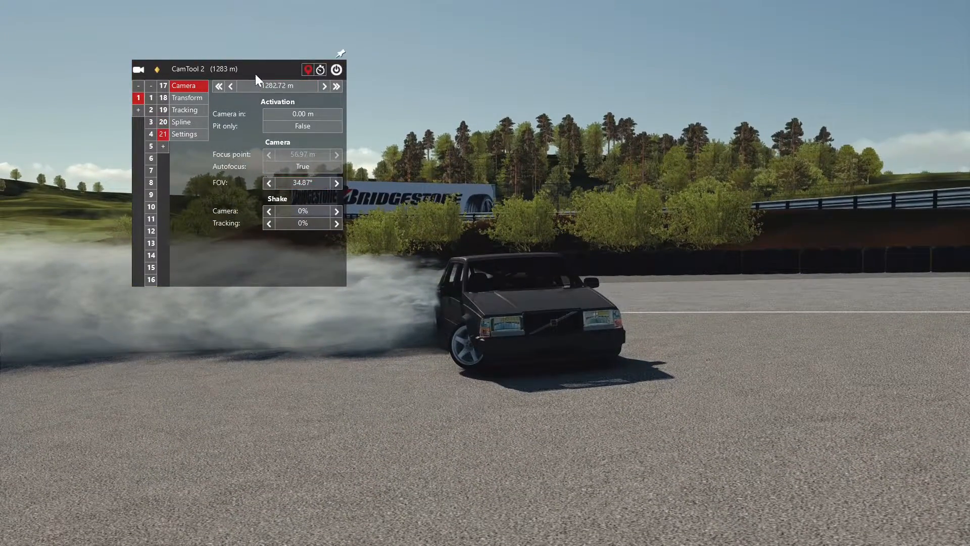
click(198, 99)
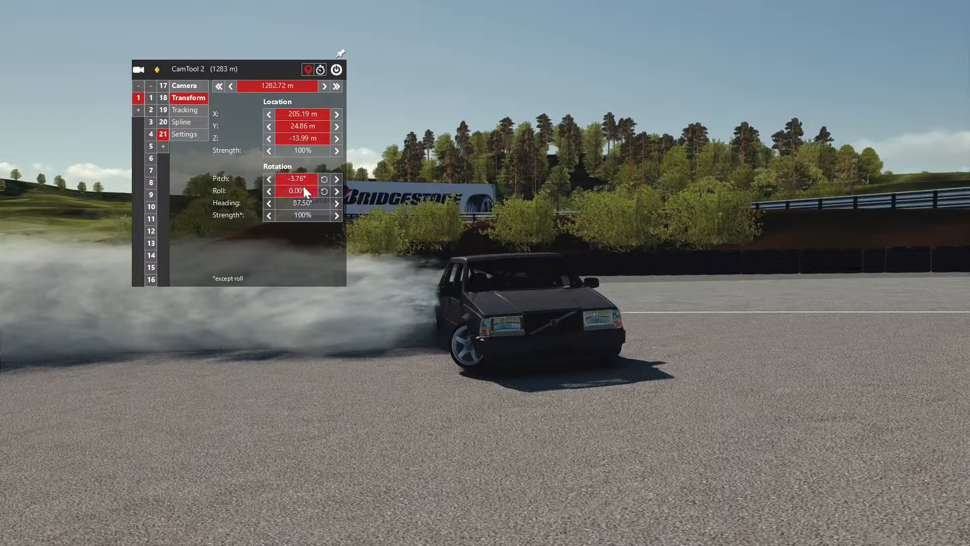
click(305, 200)
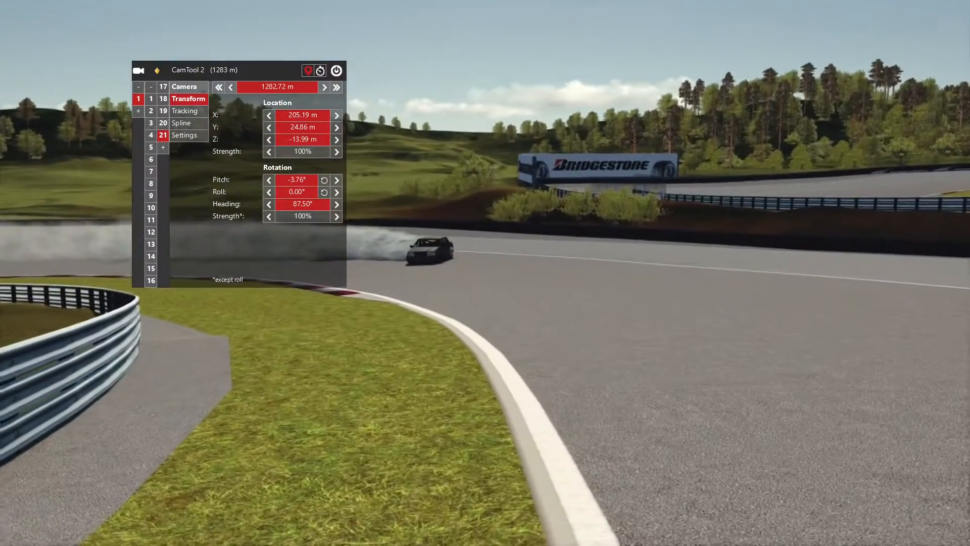
Advance the replay, add a twenty-second keyframe at 1324.16 m and record its heading, Z -10.46 m, pitch -0.90° and 34.87° FOV.
click(426, 527)
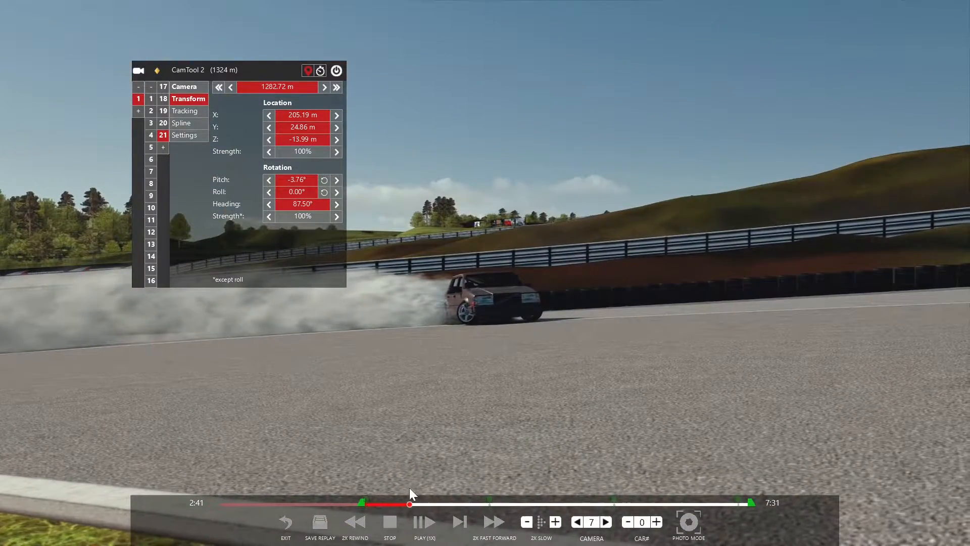
click(163, 147)
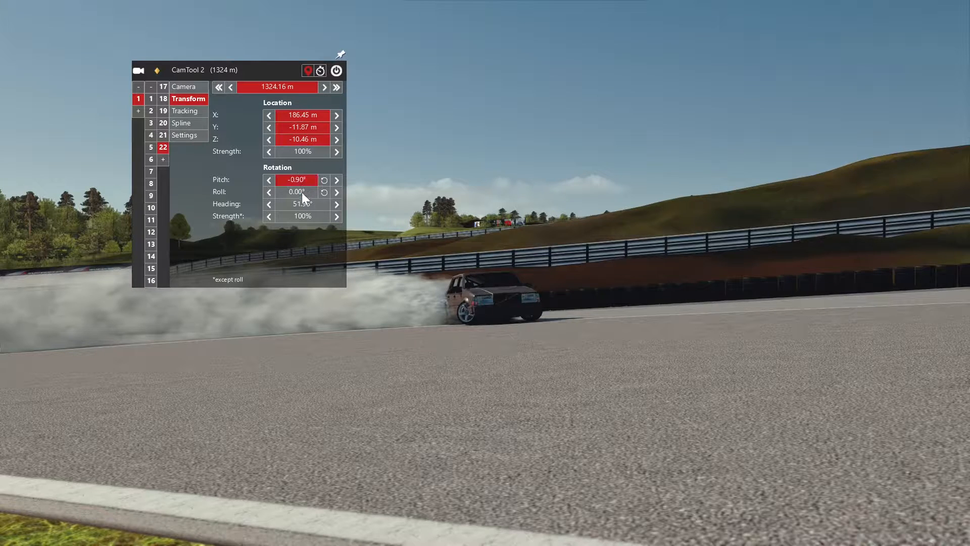
click(186, 87)
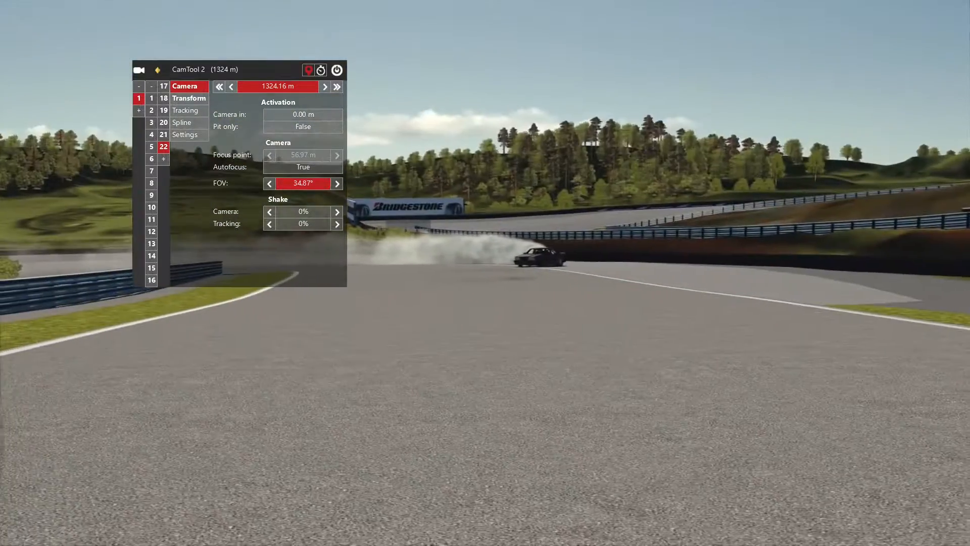
Add a twenty-third keyframe at 1369.45 m and record 34.87° FOV, Z -5.56 m, pitch -5.74° and heading 102.99°.
mouse_move(418, 530)
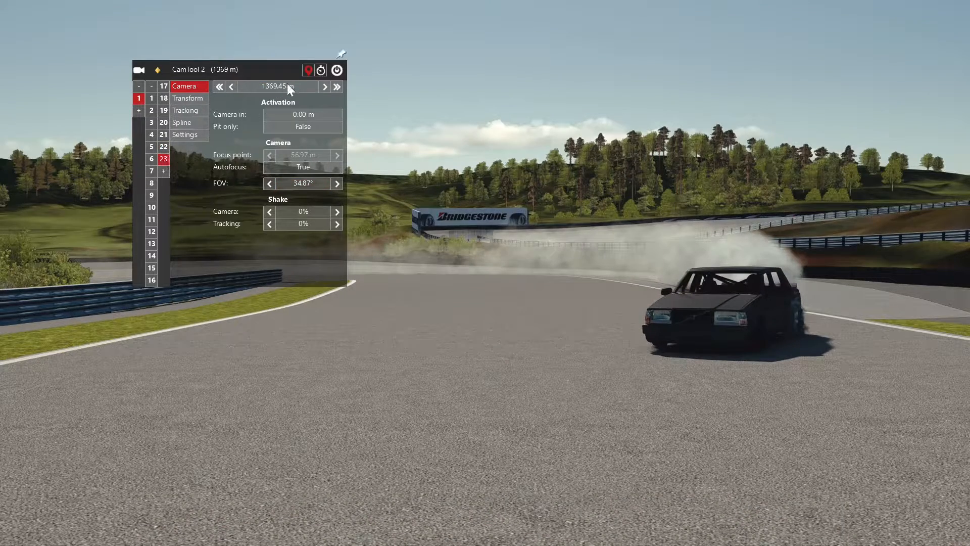
click(194, 100)
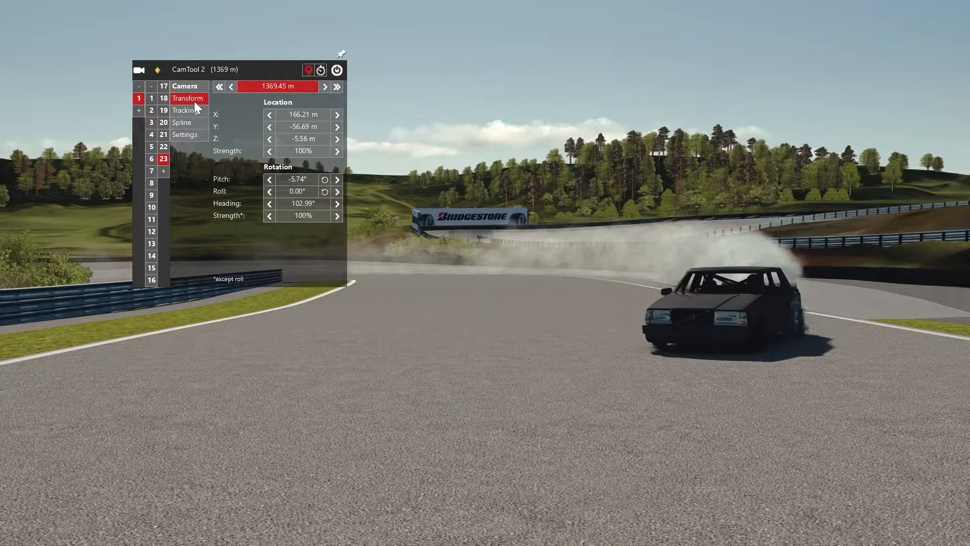
click(304, 202)
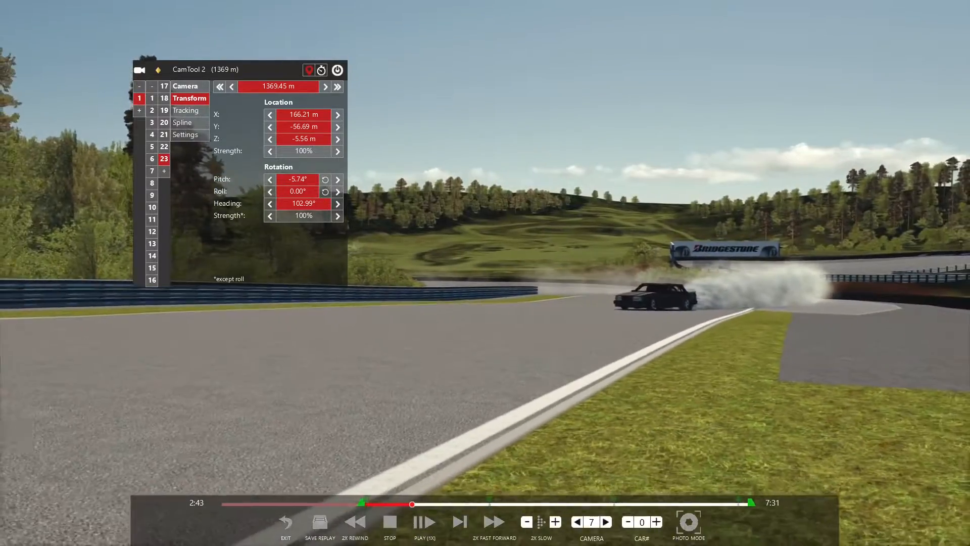
Reposition the camera ahead of the car, add a twenty-fourth keyframe at 1413.95 m and record Z -2.99 m, pitch -3.32°, heading and 34.87° FOV.
key(Left)
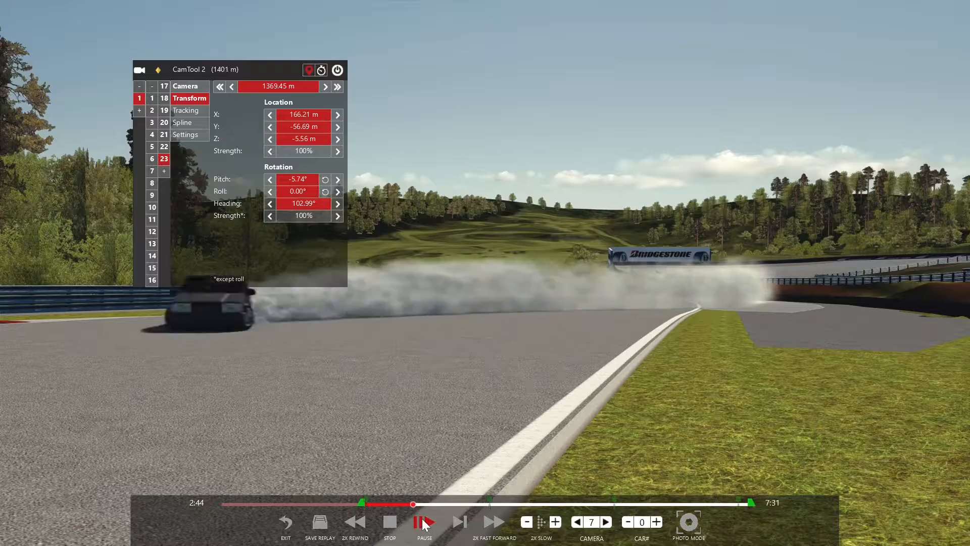
click(425, 523)
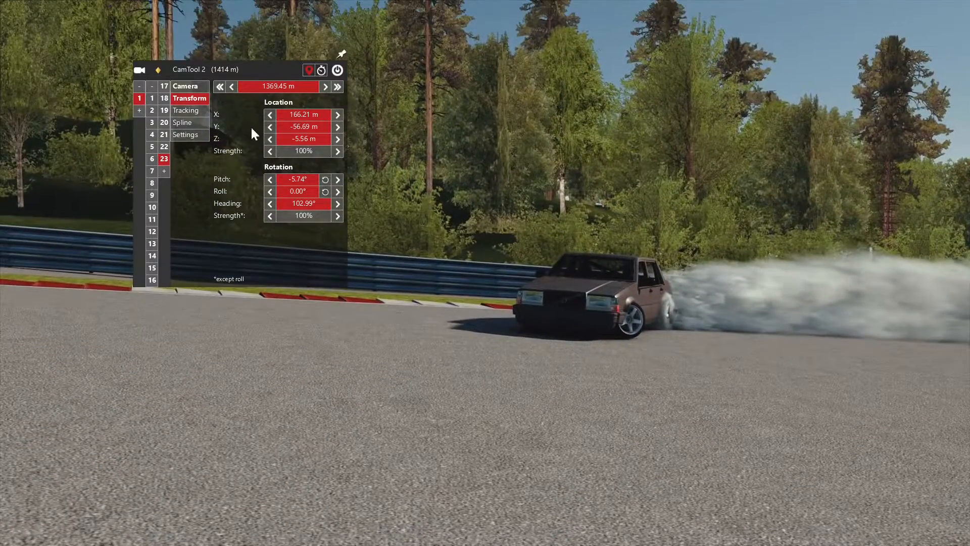
click(165, 170)
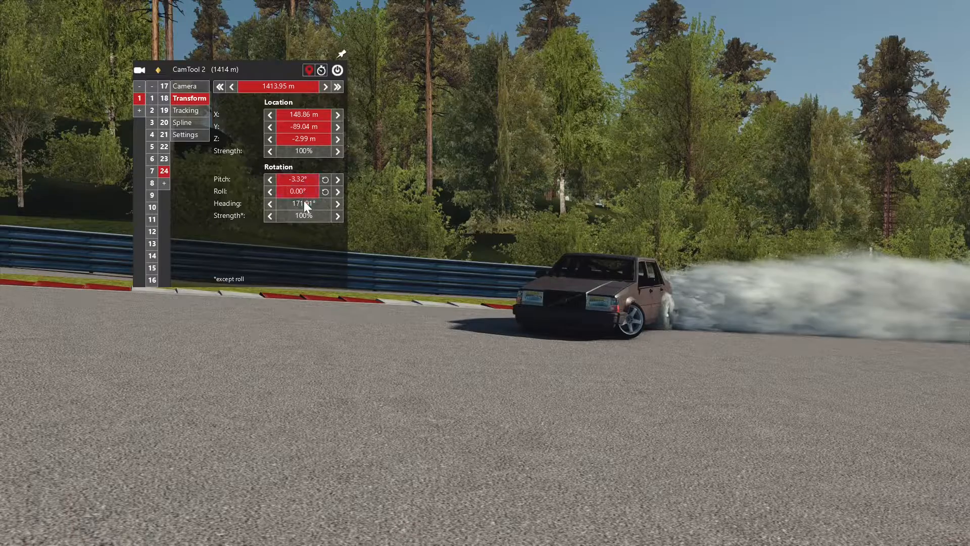
click(195, 90)
click(298, 184)
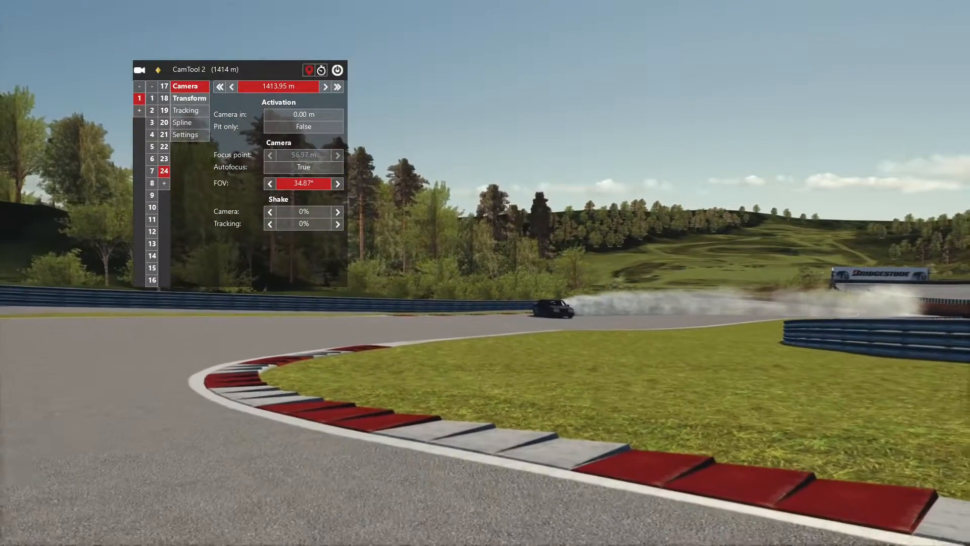
Add a twenty-fifth keyframe at 1471.77 m beside the kerb and record its location, pitch -3.27°, heading 133.35° and 34.87° FOV.
mouse_move(469, 529)
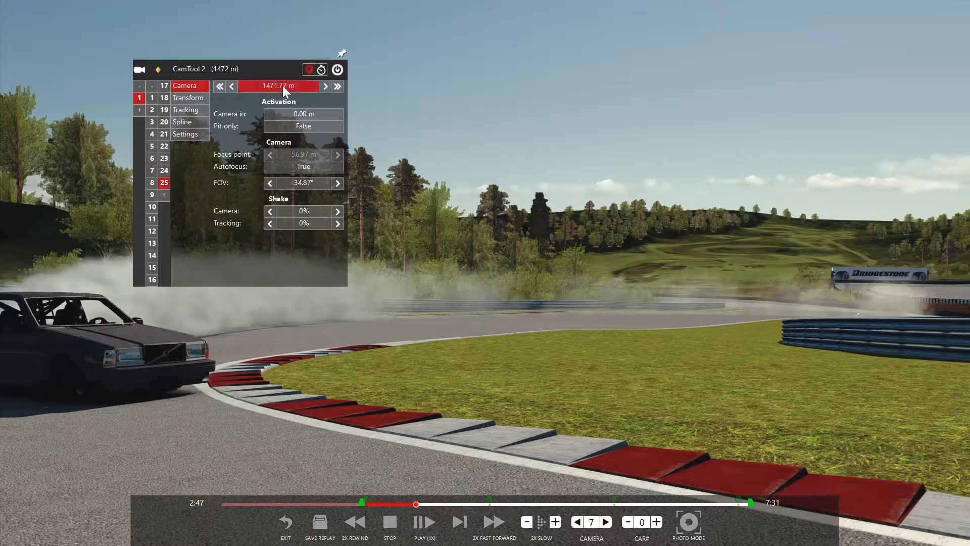
click(194, 98)
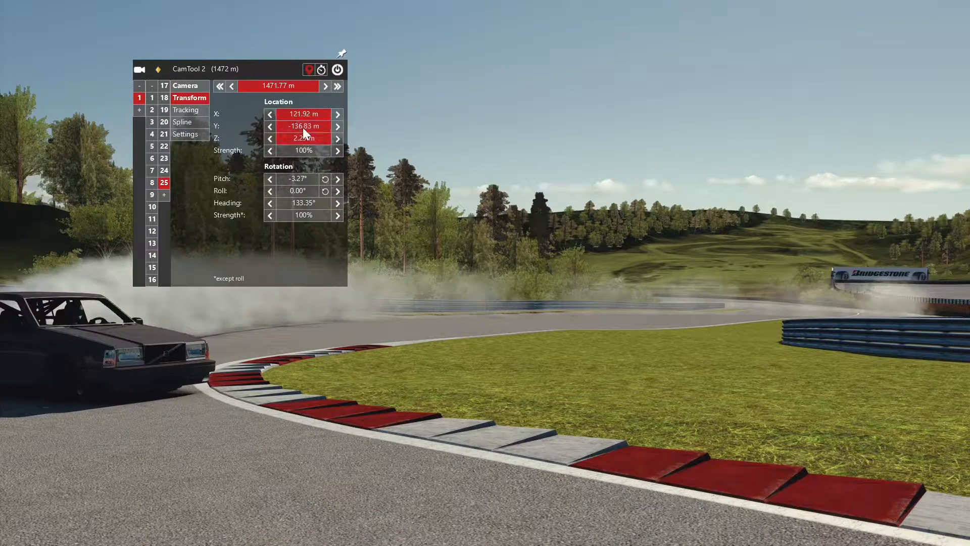
click(193, 89)
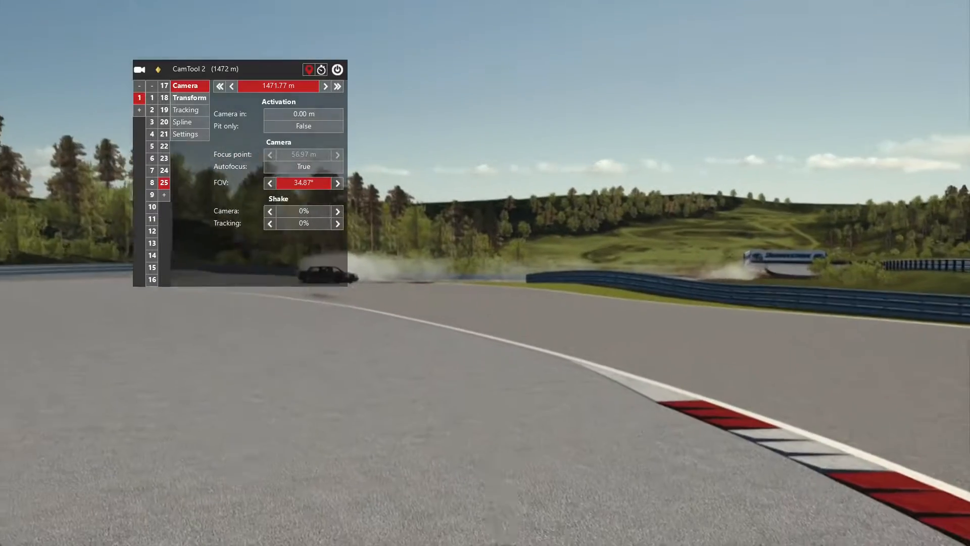
Advance the replay, add a twenty-sixth keyframe at 1536.71 m and record its FOV, Z 5.87 m, pitch -5.42° and heading 109.03°.
mouse_move(415, 541)
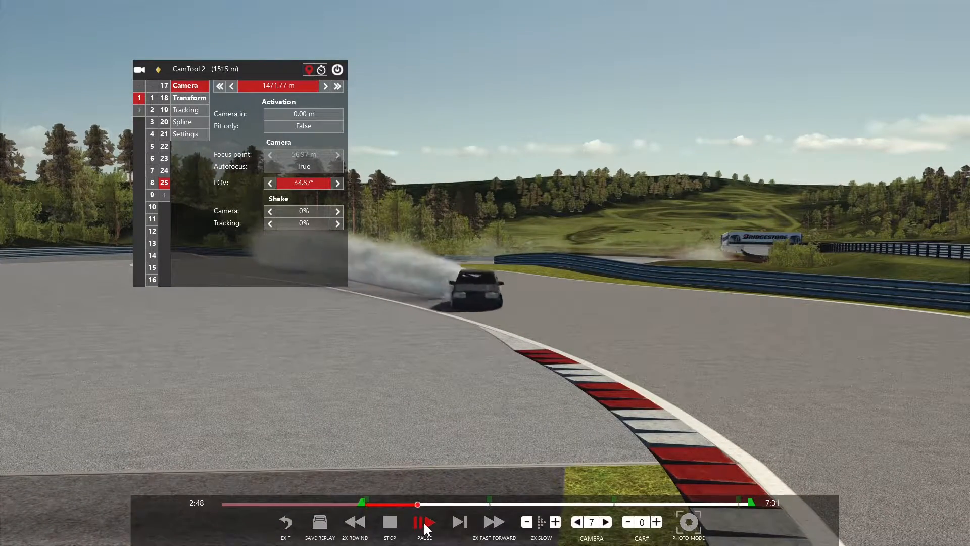
click(424, 522)
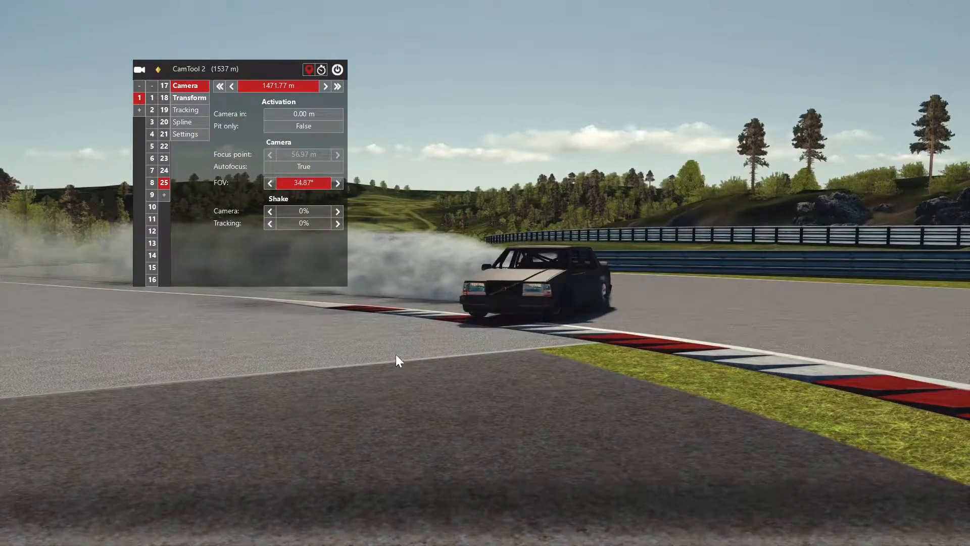
click(198, 97)
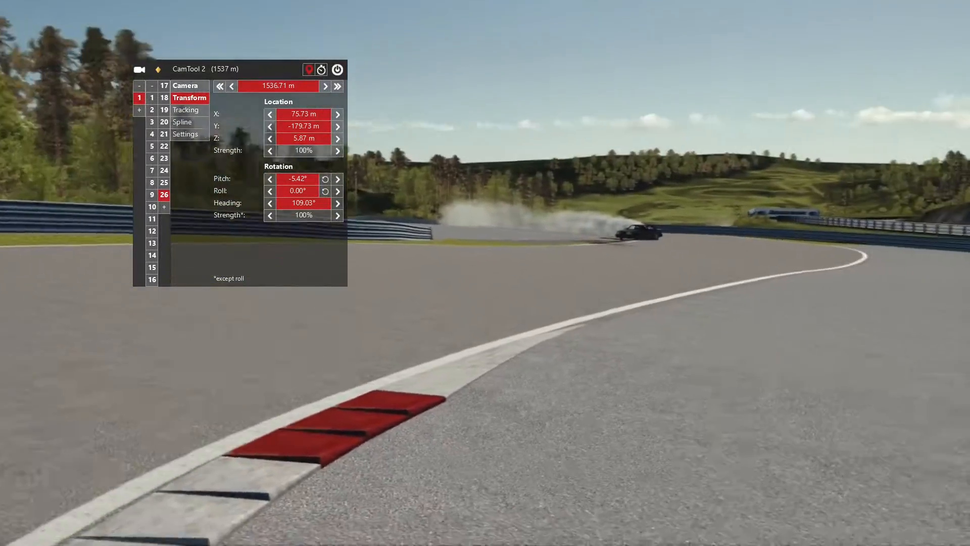
Add a twenty-seventh keyframe at 1600.41 m and record Z 10.73 m, pitch -7.67°, heading 133.74° and 34.87° FOV.
mouse_move(407, 514)
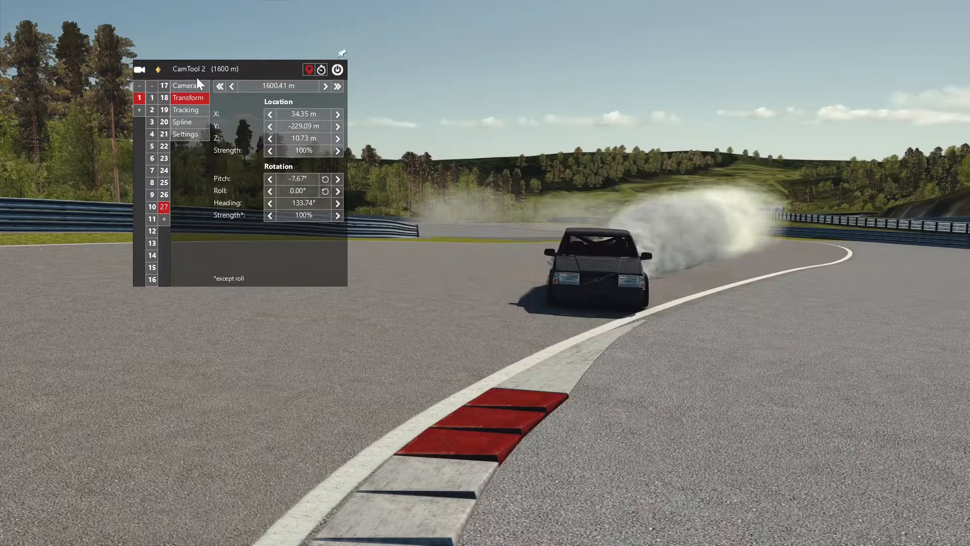
click(277, 86)
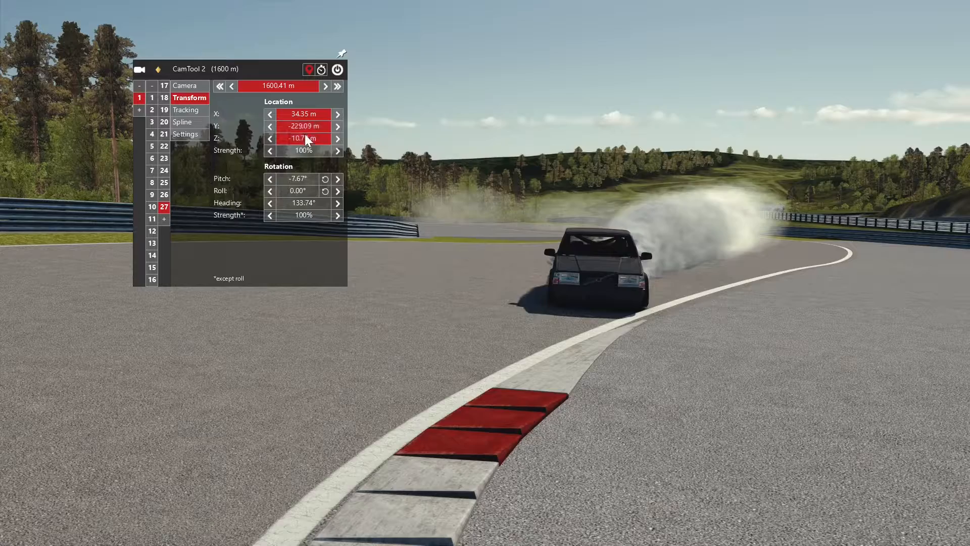
click(184, 86)
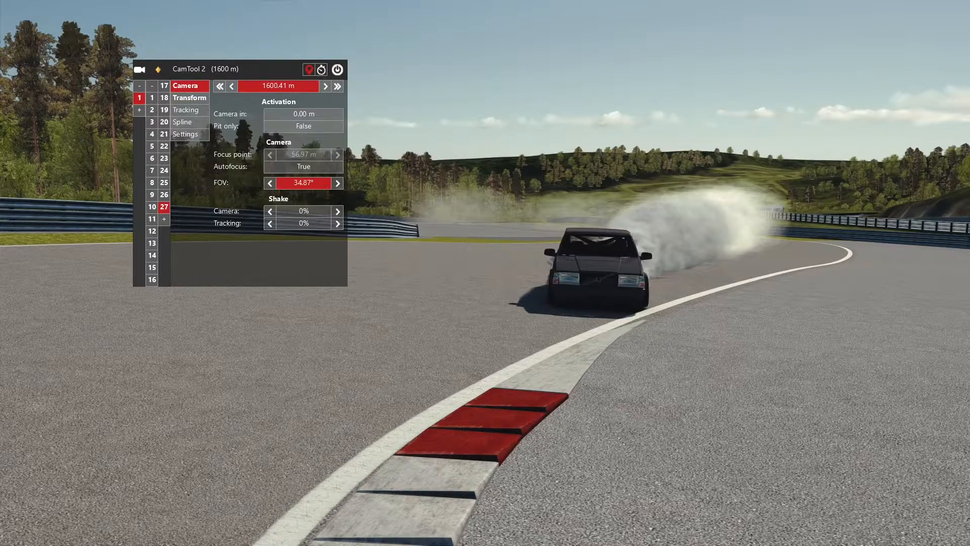
Place the camera past the BMW barrier on the next corner and advance the replay to 1662 m, keeping the car in frame.
key(Up)
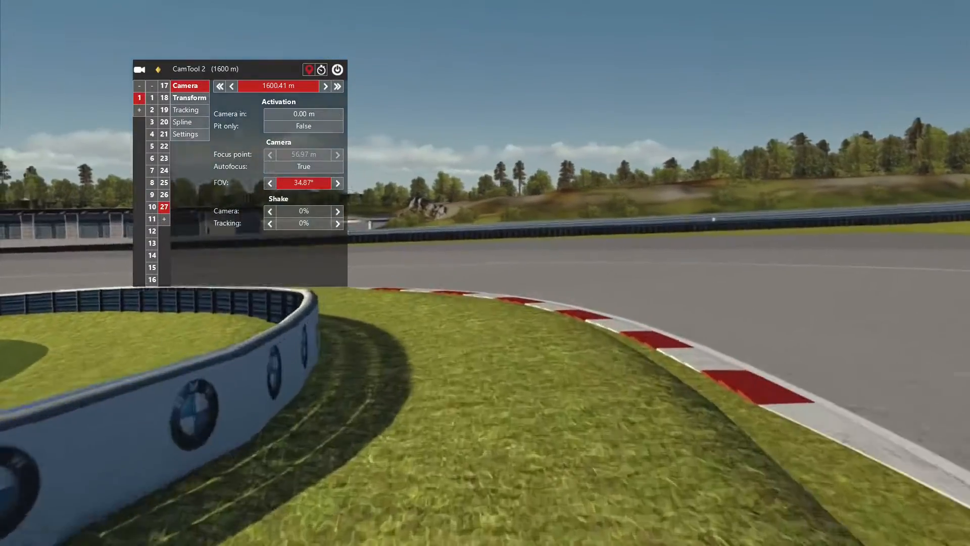
key(Up)
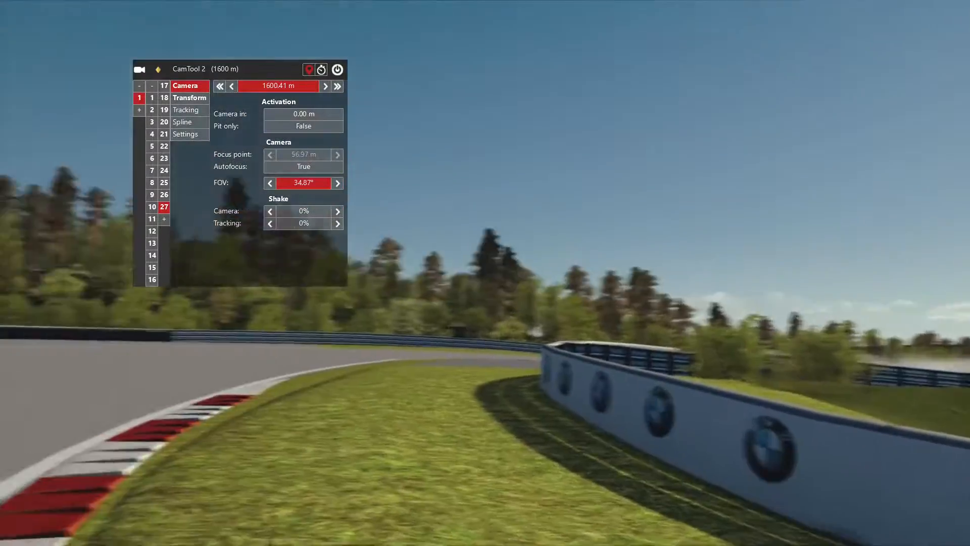
key(Left)
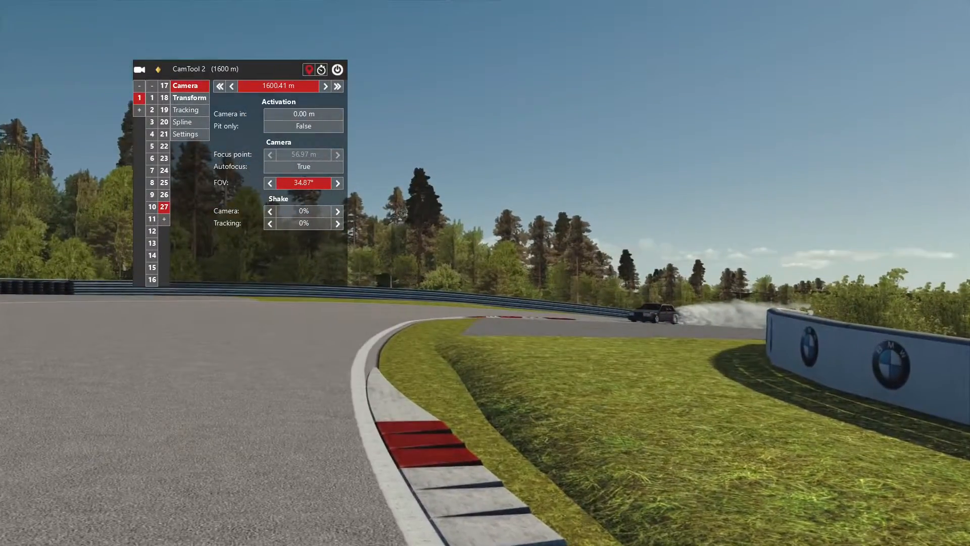
key(Right)
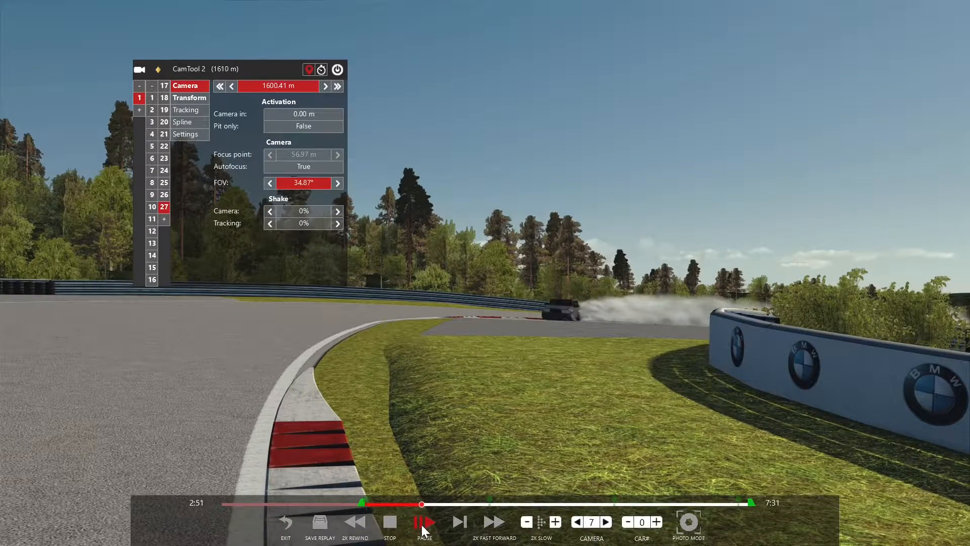
click(422, 525)
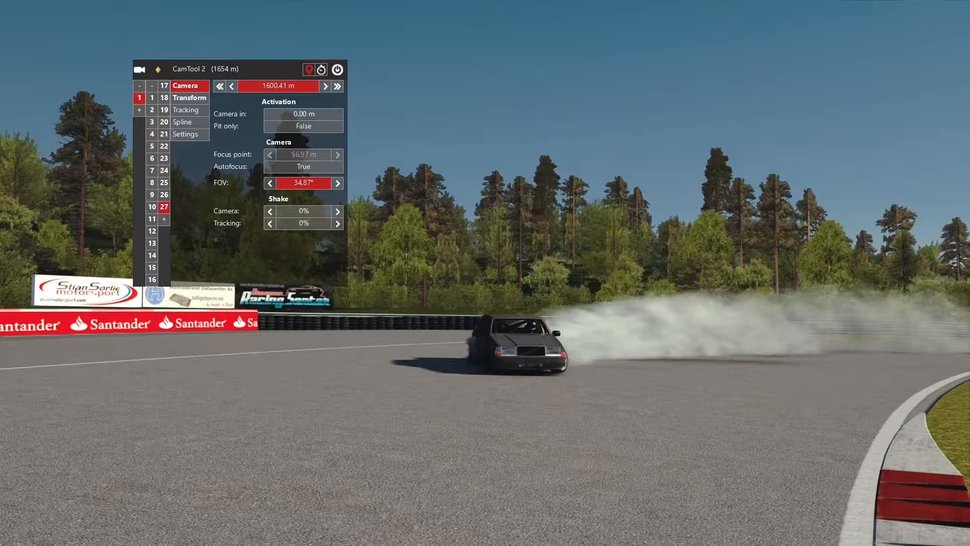
click(424, 521)
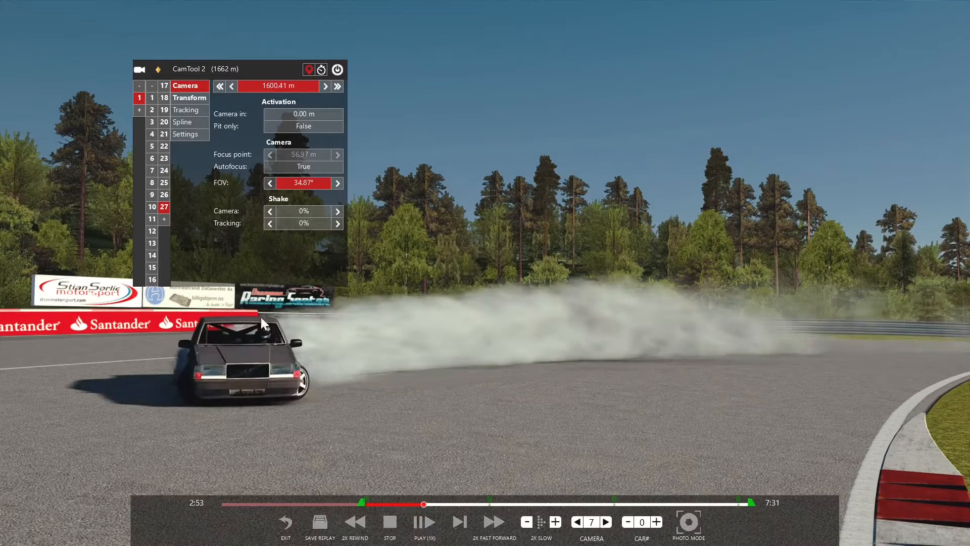
Add a twenty-eighth keyframe at 1662.01 m and record 34.87° FOV, X -11.14 m, Y -238.95 m, Z 10.19 m, pitch 3.54° and heading -155.56°.
click(164, 220)
click(268, 85)
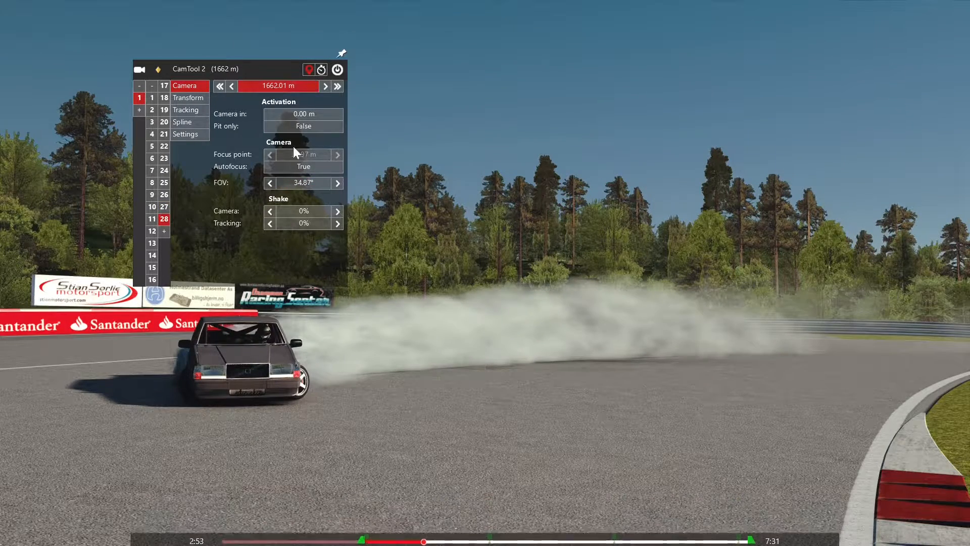
click(298, 182)
click(200, 98)
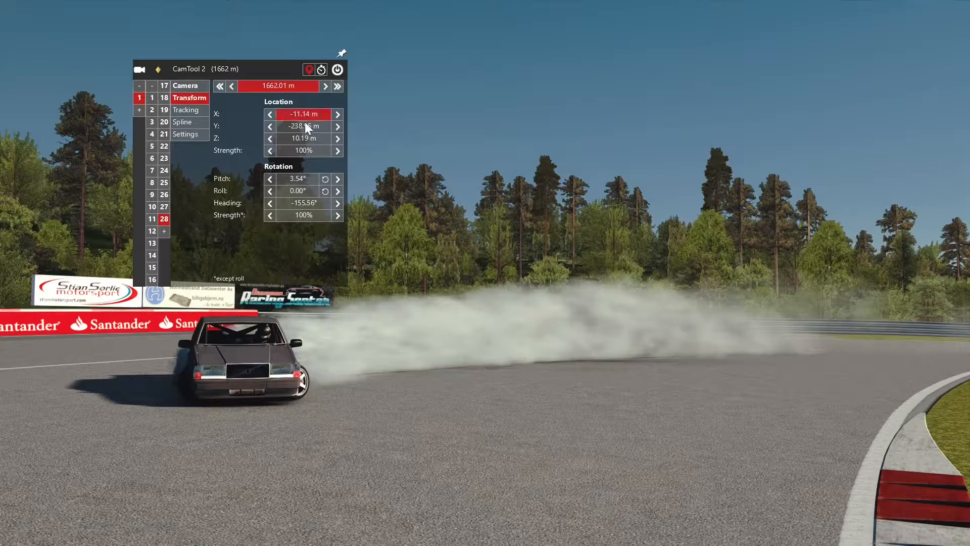
click(302, 181)
click(303, 193)
click(306, 203)
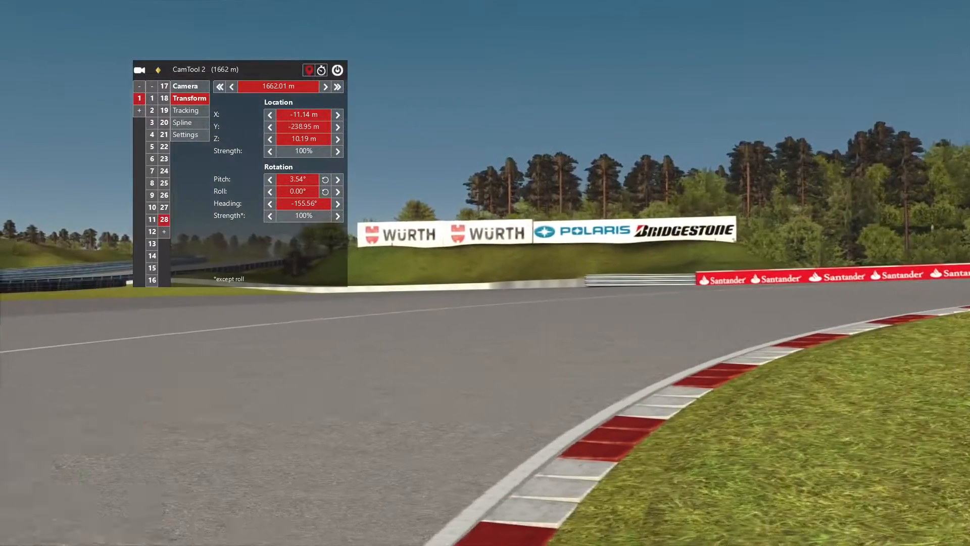
Advance the replay, add a twenty-ninth keyframe at 1713.35 m and record X -41.16 m, Y -206.59 m, Z 7.82 m, rotation and 34.87° FOV.
mouse_move(409, 517)
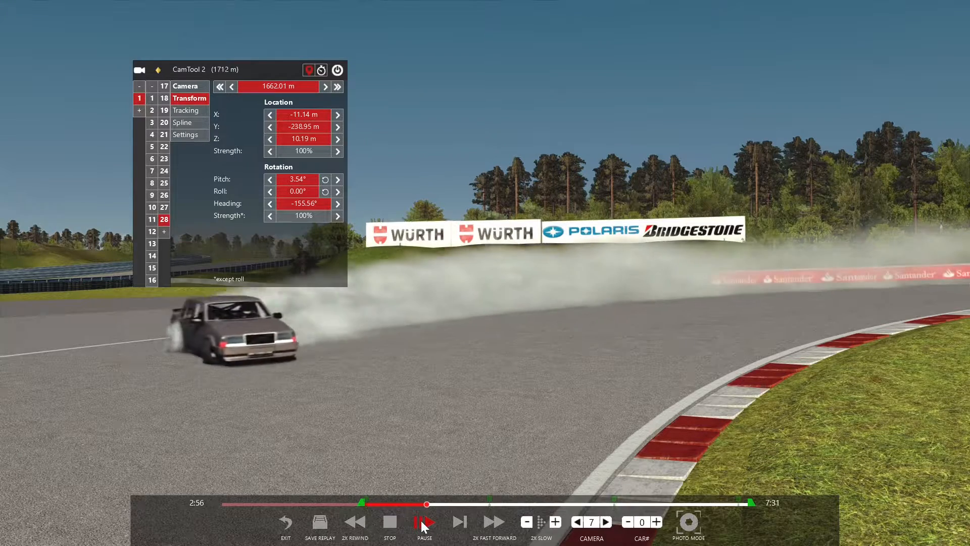
click(424, 523)
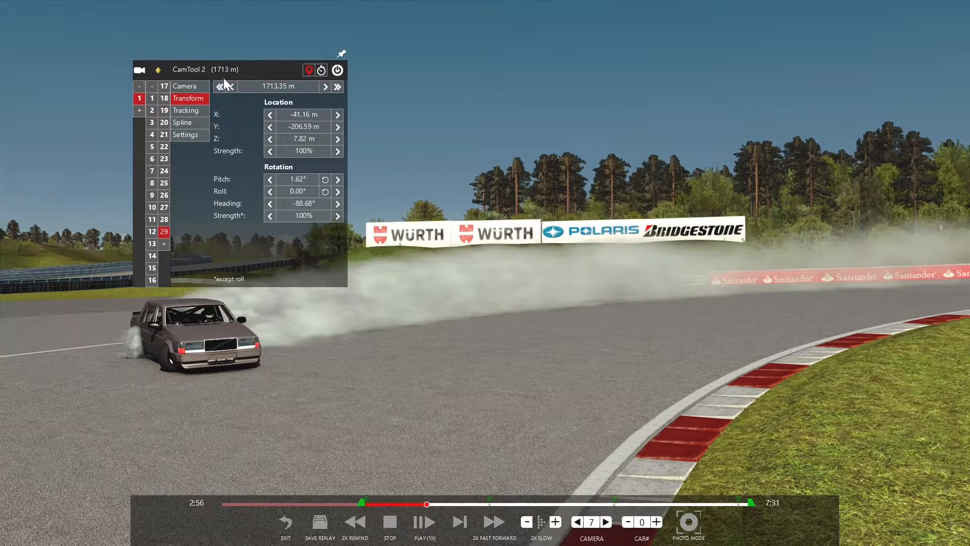
click(262, 85)
click(307, 112)
click(313, 128)
click(313, 139)
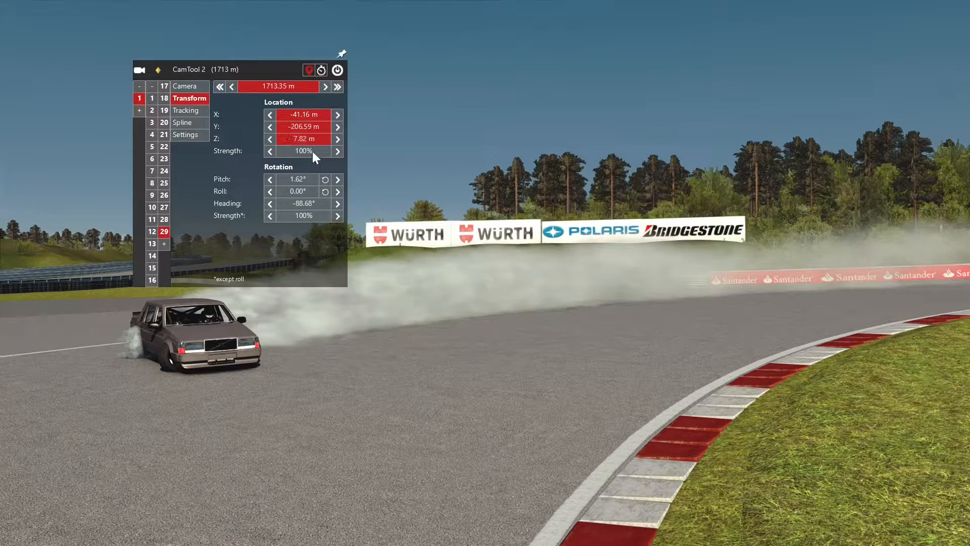
click(191, 86)
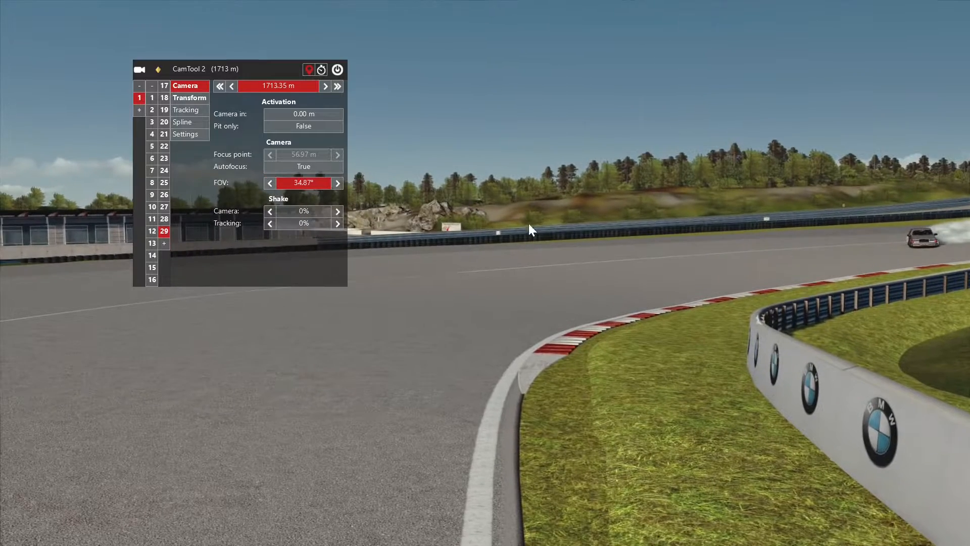
Advance the replay, add a thirtieth keyframe at 1783.42 m and record X -9.14 m, Y -159.80 m, Z 8.54 m, pitch -3.57° and heading -32.77°.
mouse_move(387, 539)
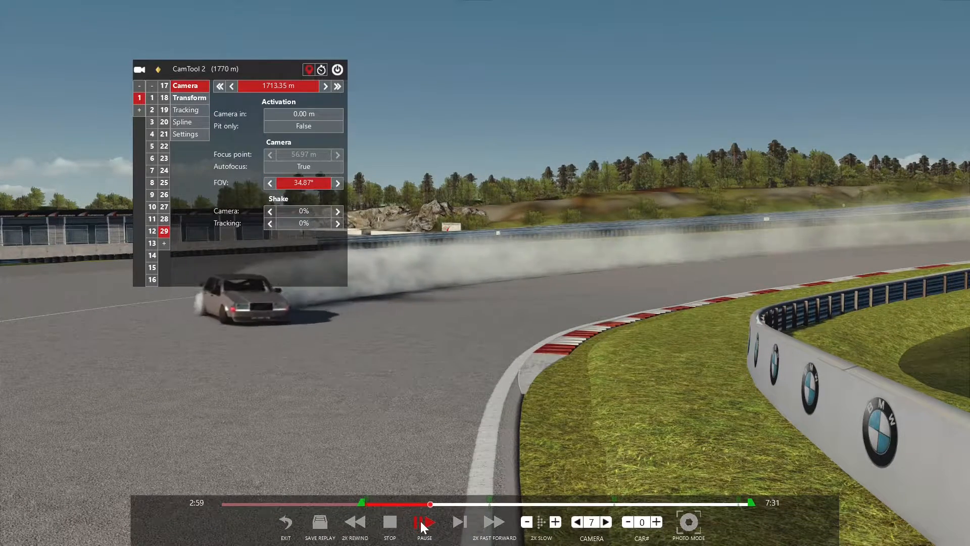
click(162, 241)
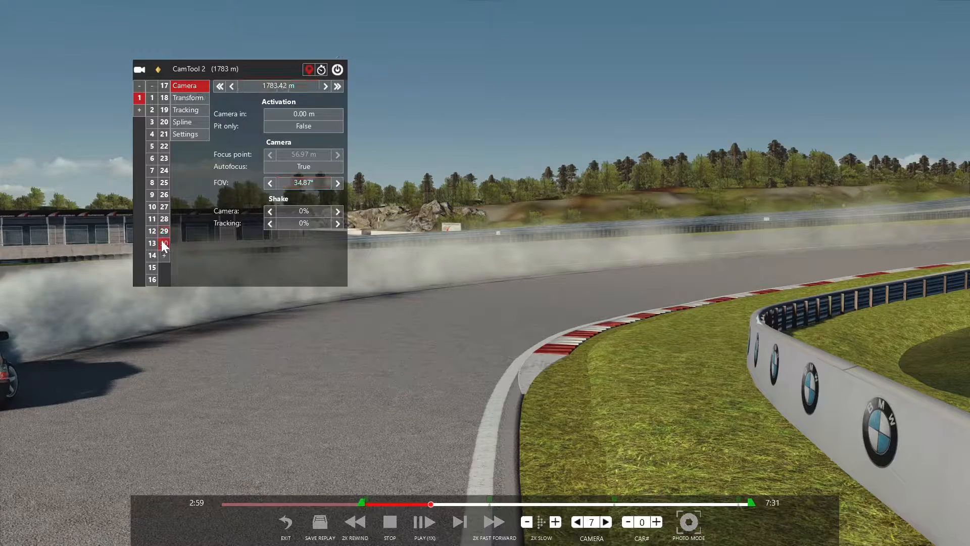
click(190, 97)
click(298, 179)
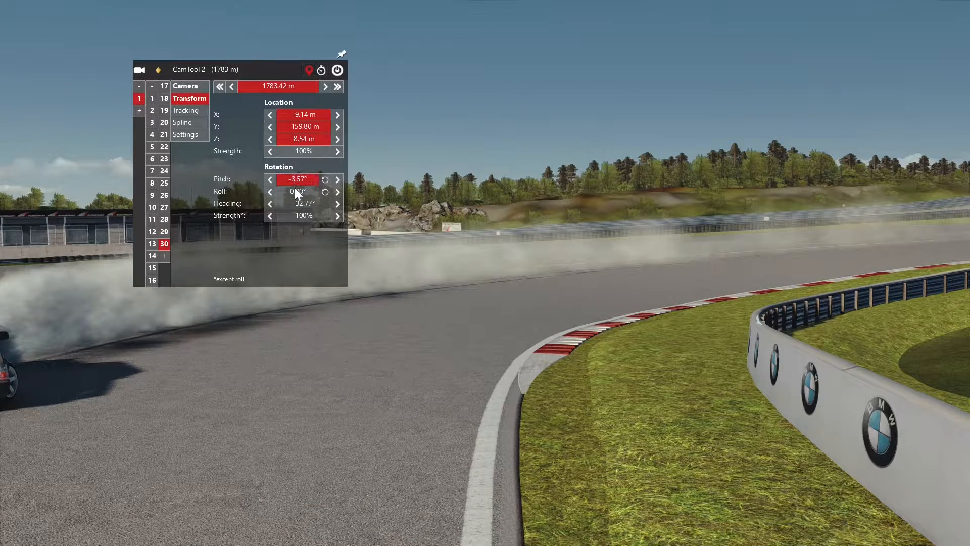
Place the camera on the grass beside the next inside kerb, facing the oncoming car, and advance the replay to 1876 m.
right_drag(385, 238, 162, 237)
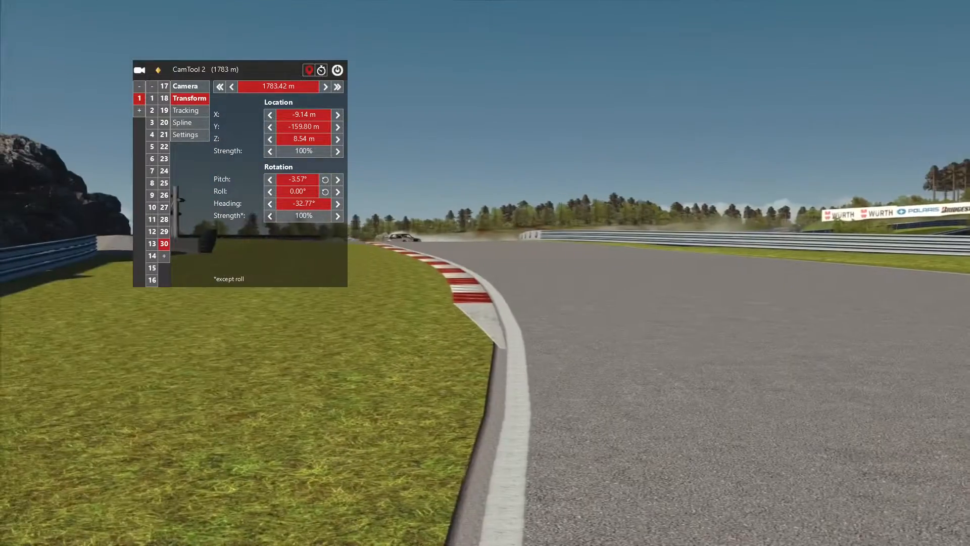
key(Left)
mouse_move(379, 536)
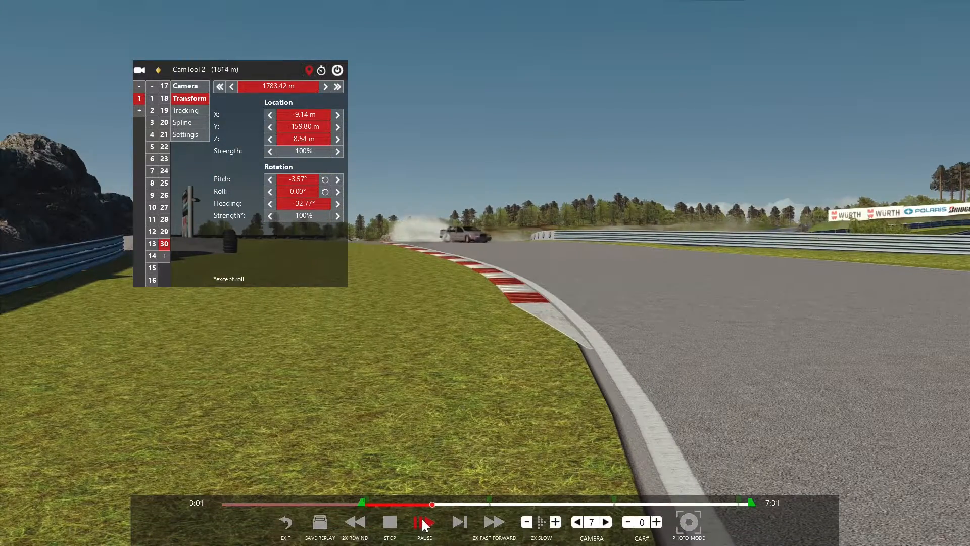
click(424, 523)
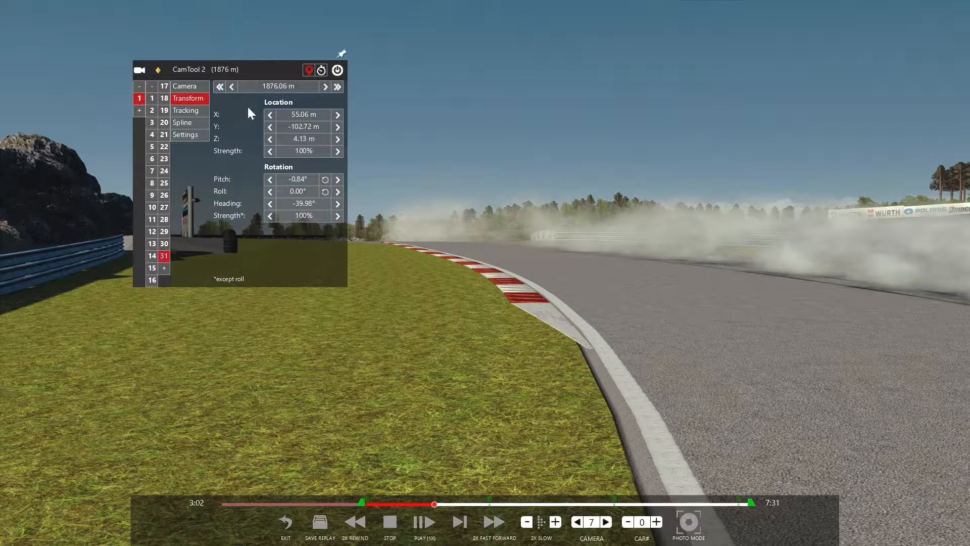
Record keyframe 31 at 1876.06 m with X 55.06 m, Y -102.72 m, Z 4.13 m, pitch -0.84°, roll 0.00°, heading -39.98° and 34.87° FOV.
click(293, 184)
click(298, 200)
click(291, 184)
click(289, 192)
click(289, 180)
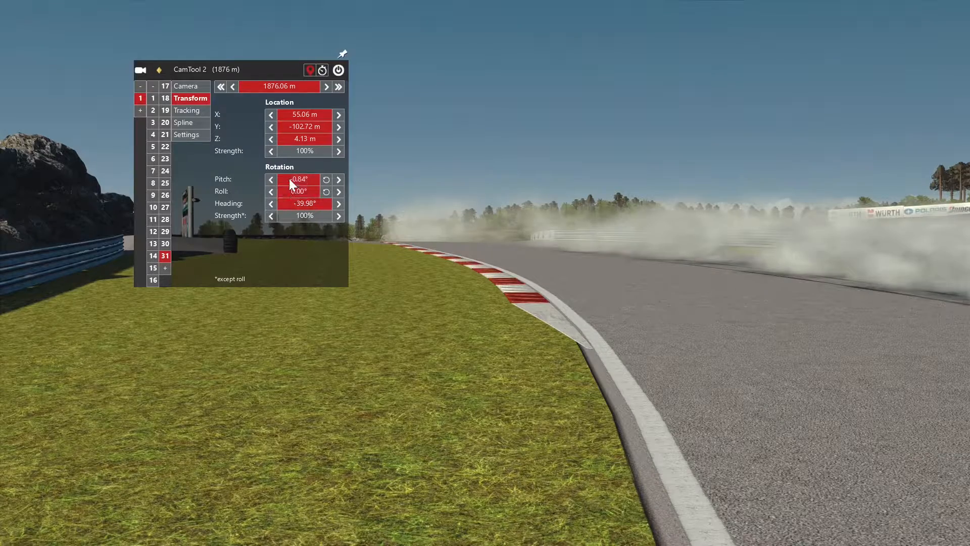
click(185, 87)
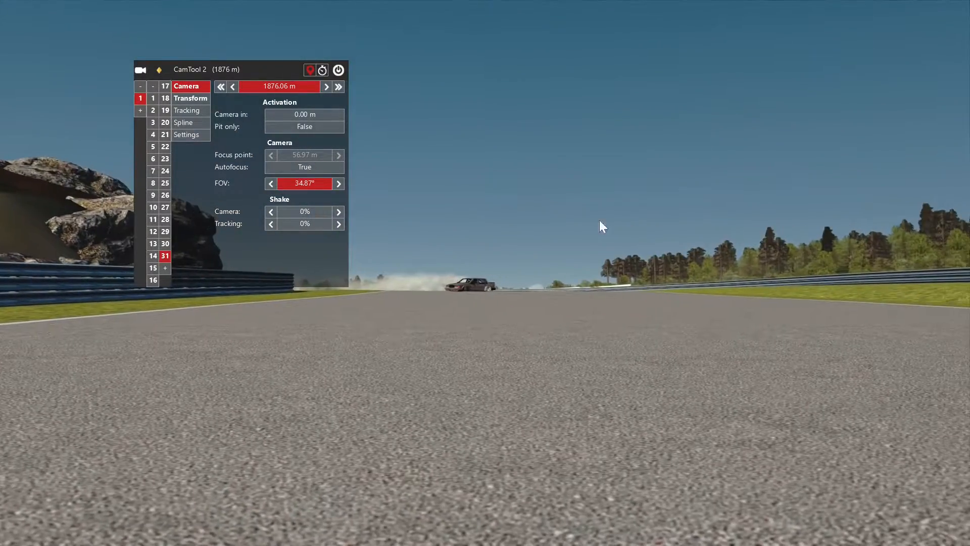
Add a thirty-second keyframe at 1933.60 m and record 34.87° FOV, X 99.42 m, Y -52.21 m, Z -1.66 m, pitch 4.60° and heading -55.56°.
mouse_move(454, 532)
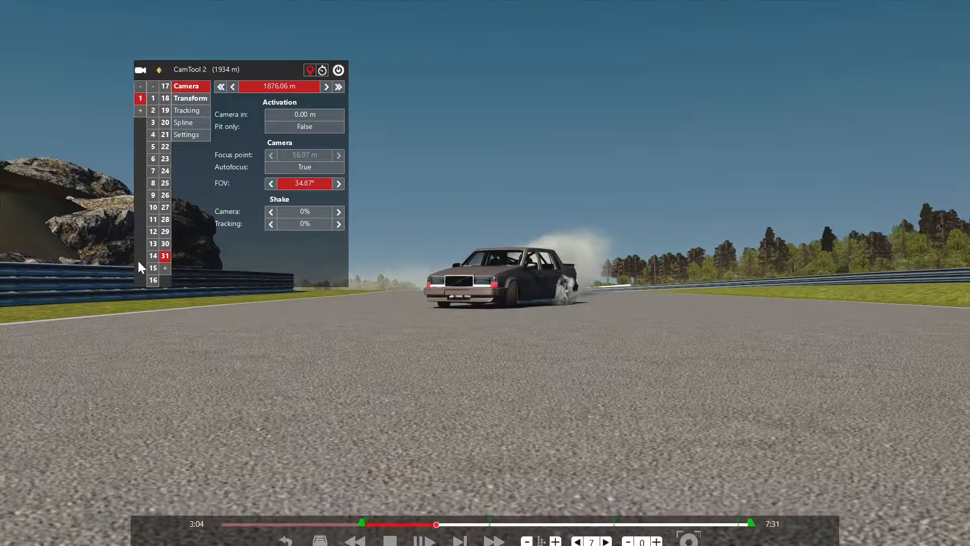
click(165, 268)
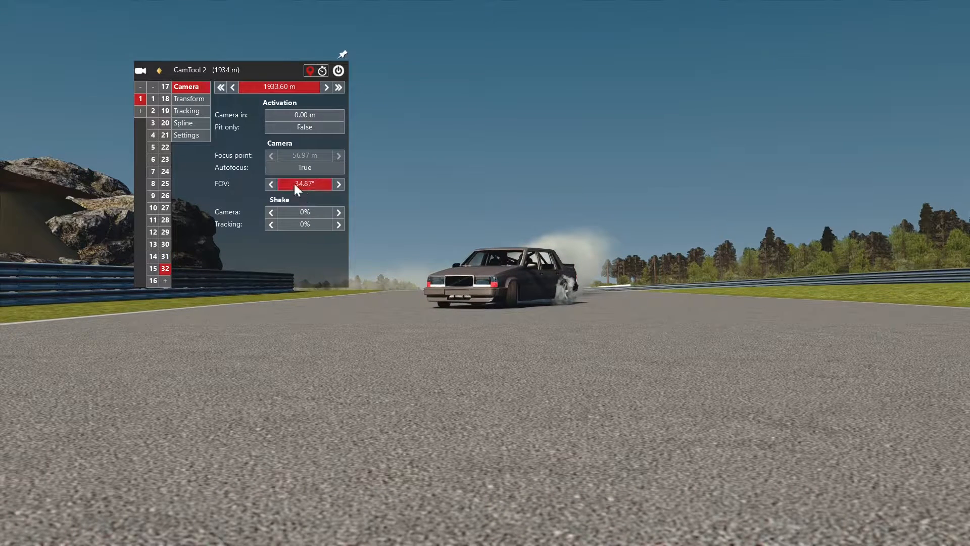
click(195, 100)
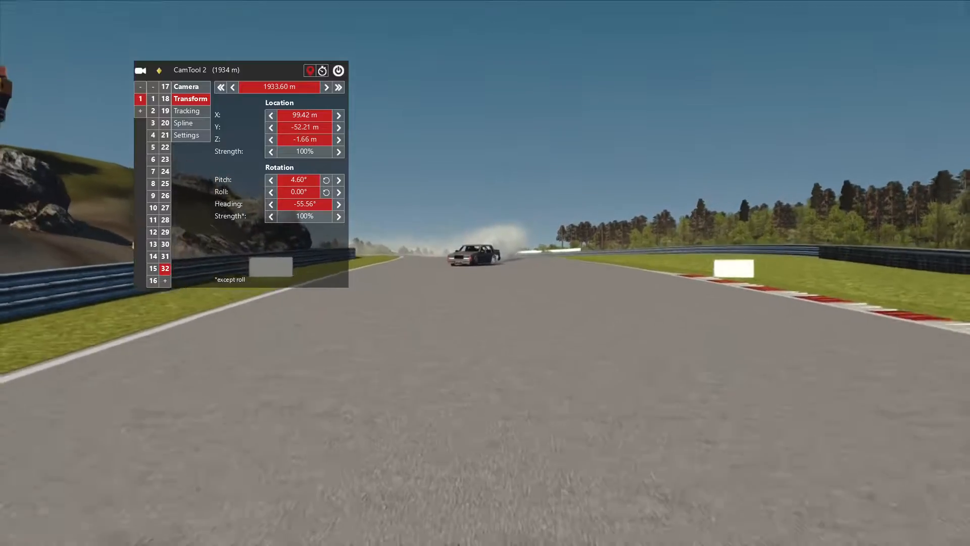
Advance the replay with the camera farther down the straight, add keyframe 33 at 2004.53 m and record its location, rotation and 34.87° FOV.
key(Down)
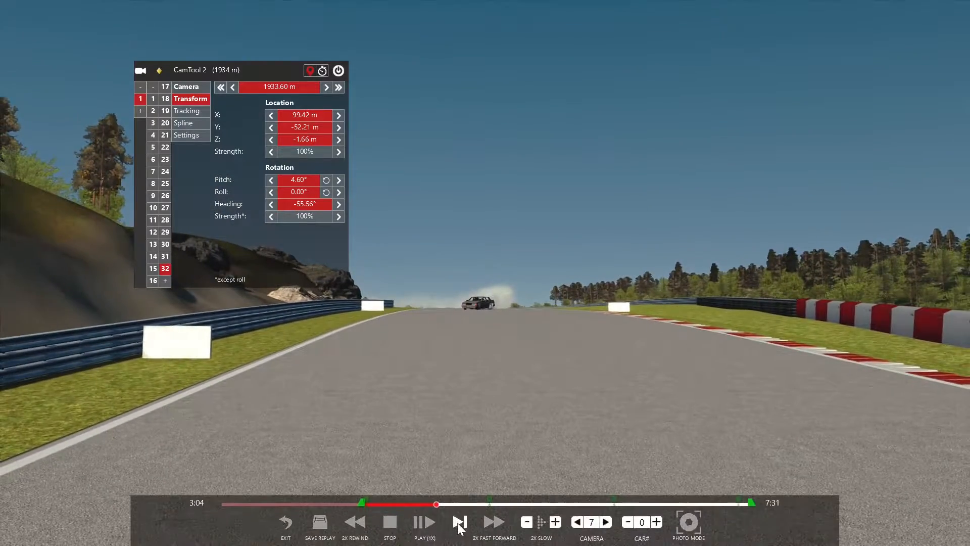
click(423, 523)
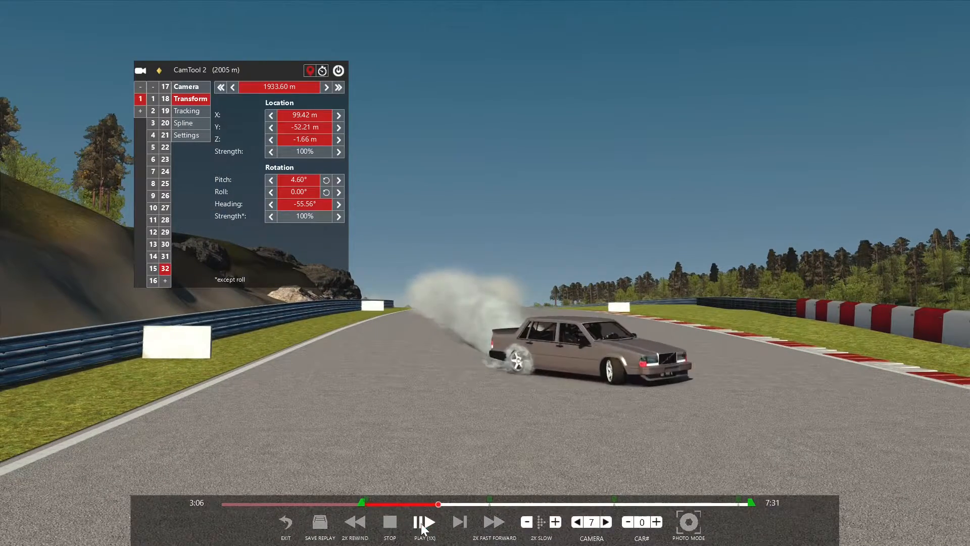
click(165, 282)
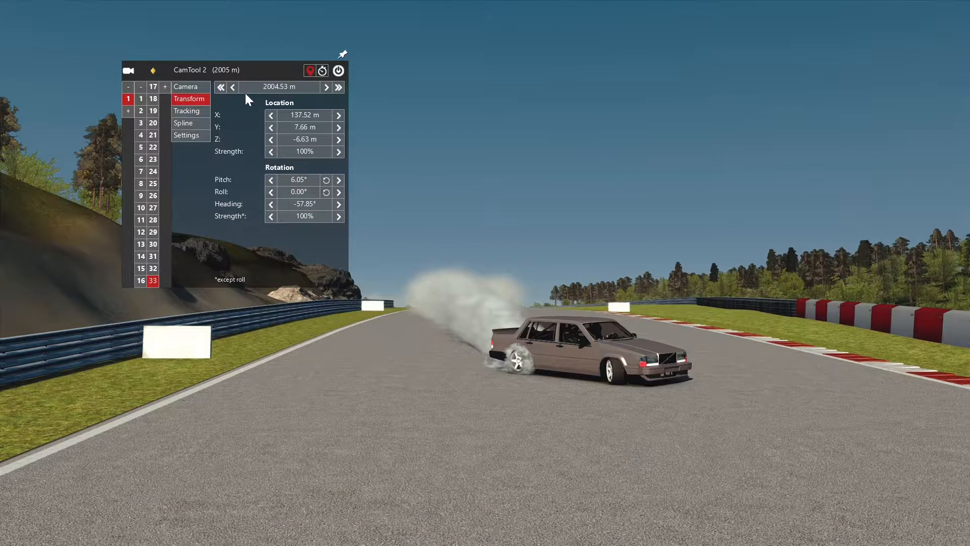
click(267, 90)
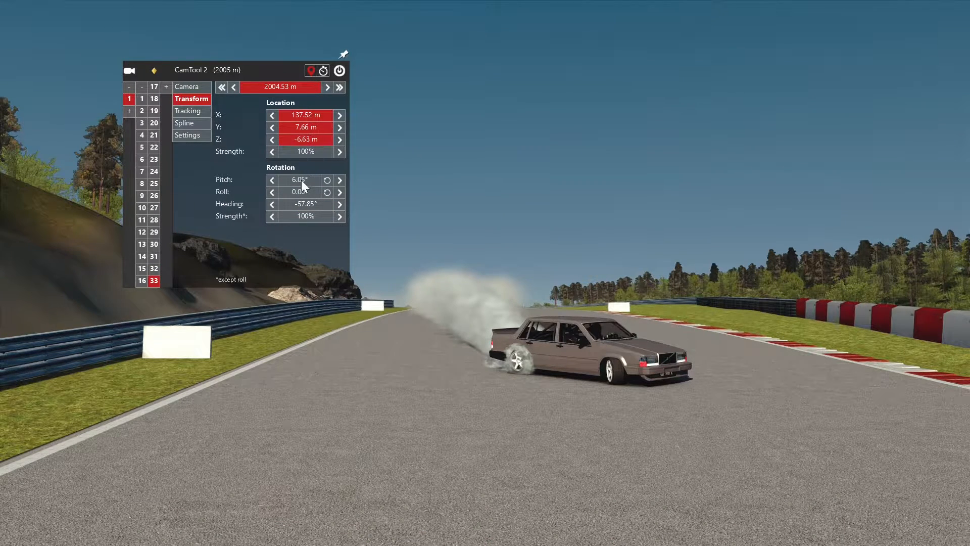
click(191, 87)
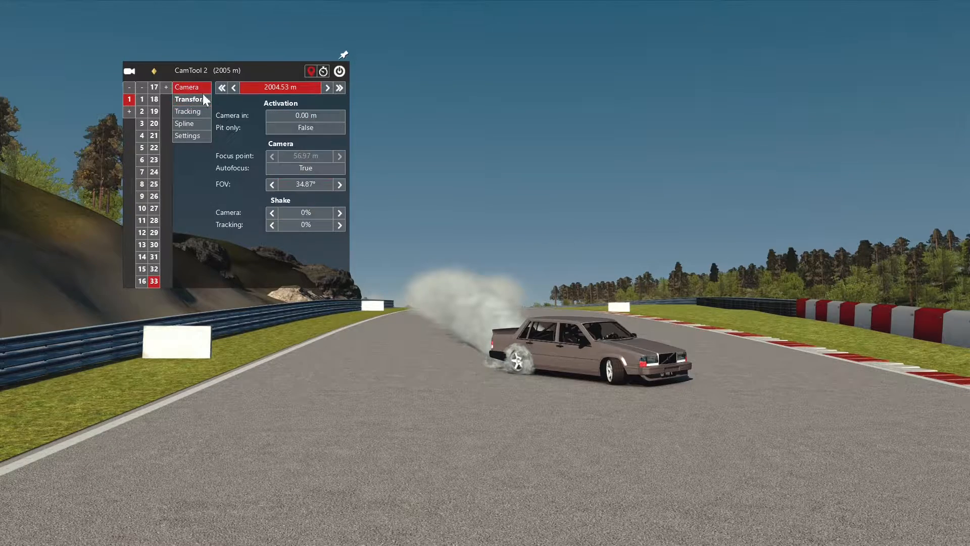
click(319, 184)
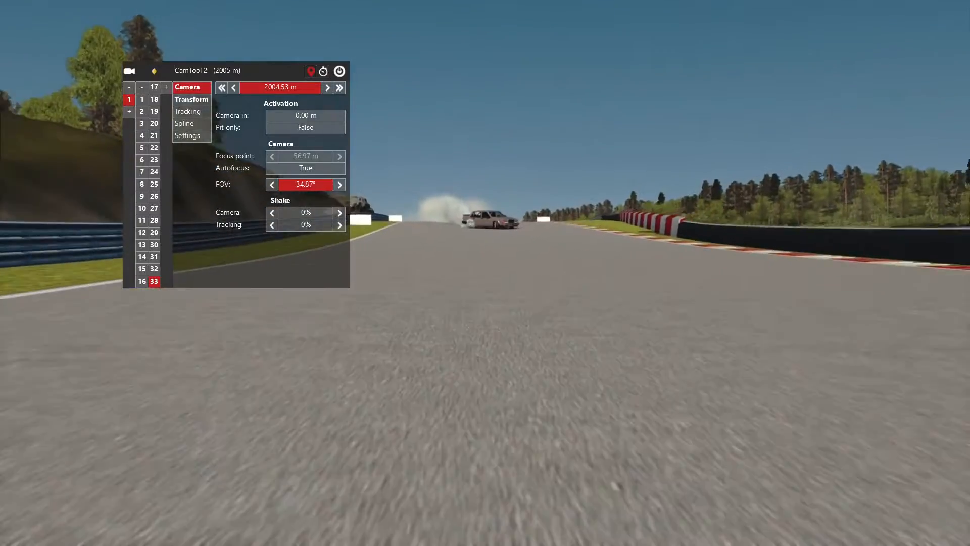
Advance the replay, add keyframe 34 at 2084.36 m and record X 180.60 m, Y 75.97 m, Z -13.02 m, pitch 2.28° and heading -57.48°.
mouse_move(462, 544)
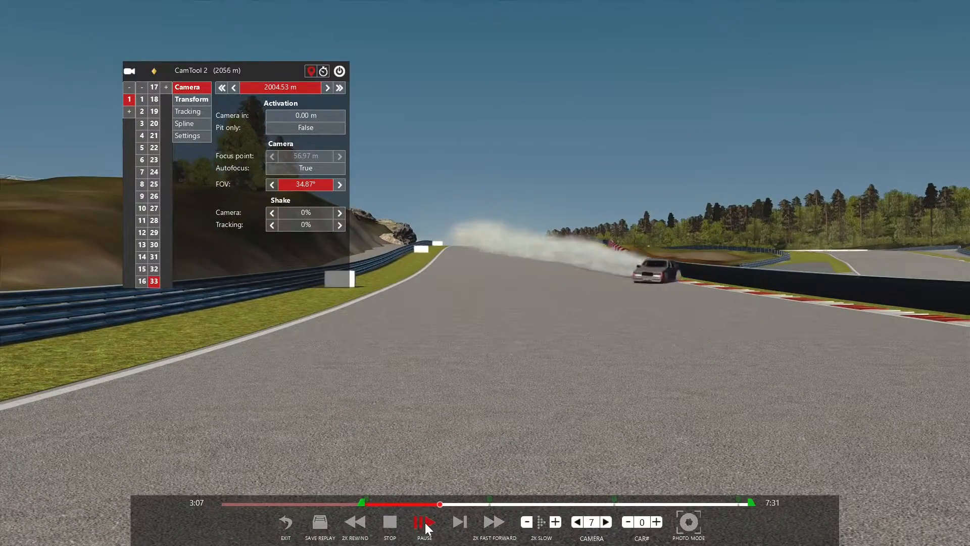
click(426, 522)
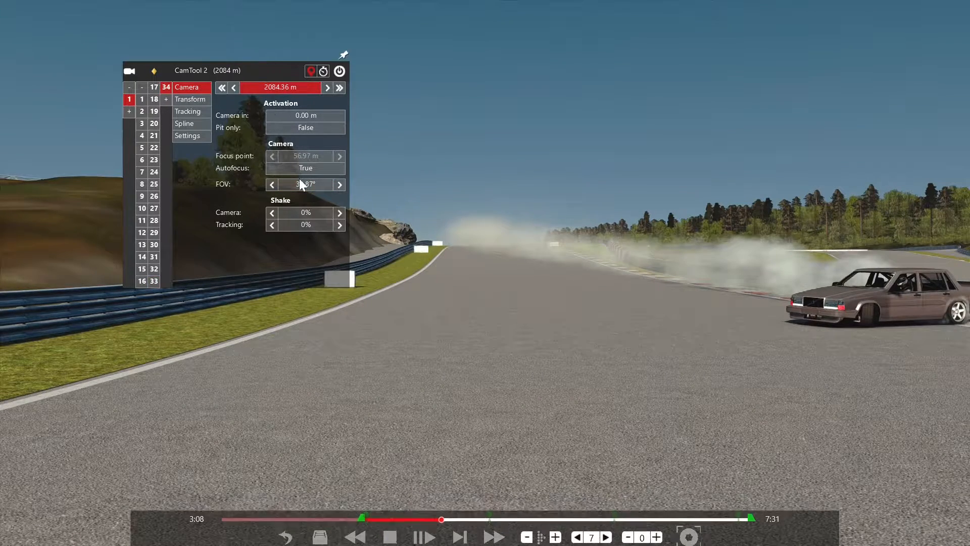
click(200, 100)
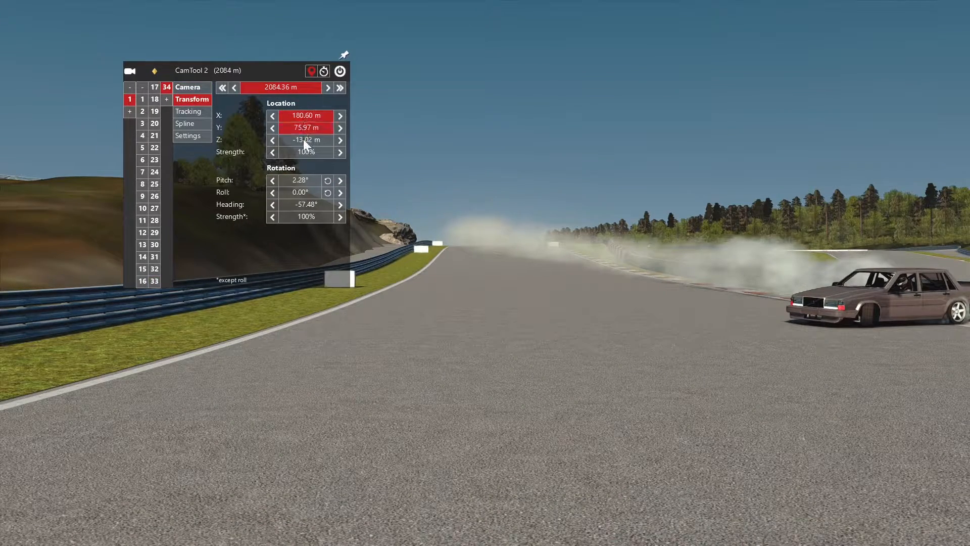
click(306, 191)
click(309, 204)
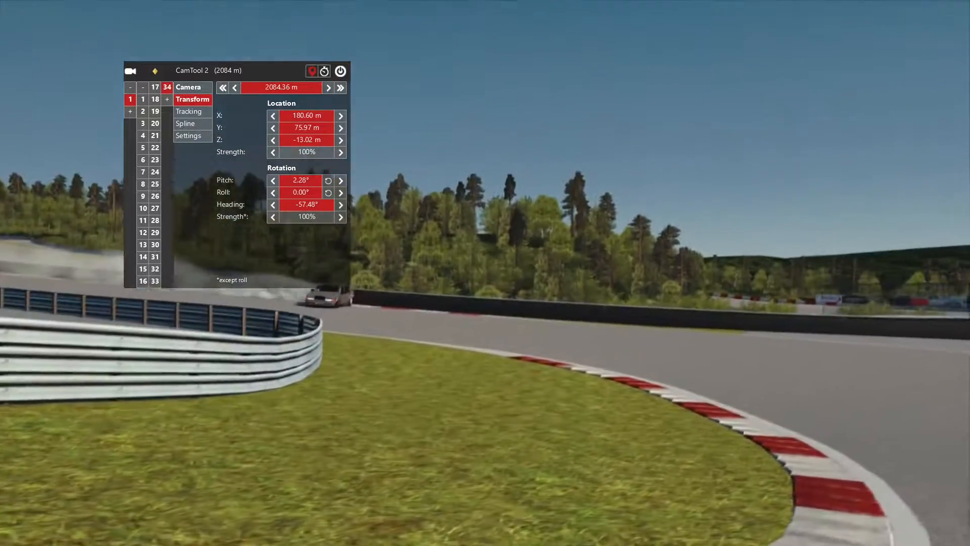
Place the camera at the next corner's inside kerb, advance the replay to 2133 m and frame the car against the Bridgestone boards.
mouse_move(675, 329)
right_down()
mouse_move(675, 314)
mouse_move(675, 329)
right_up()
mouse_move(545, 529)
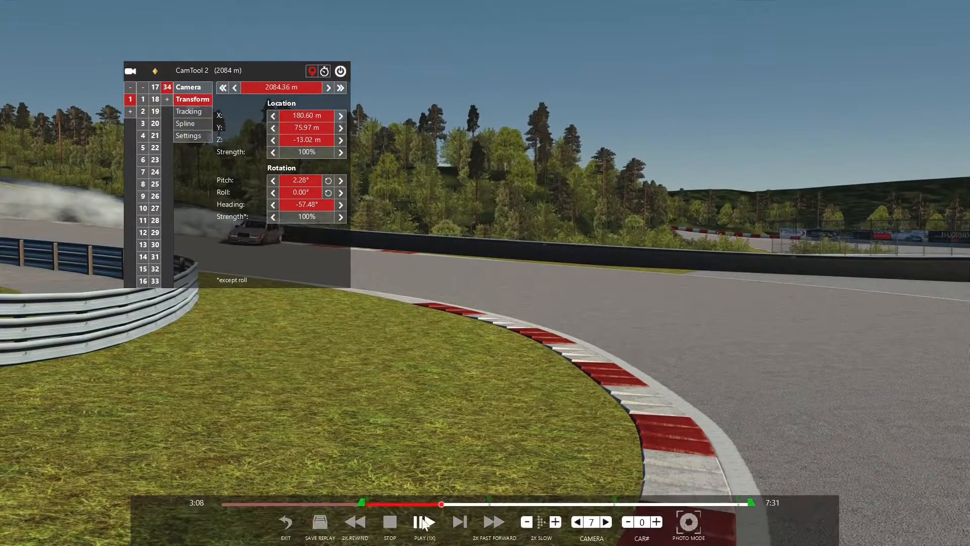
click(424, 522)
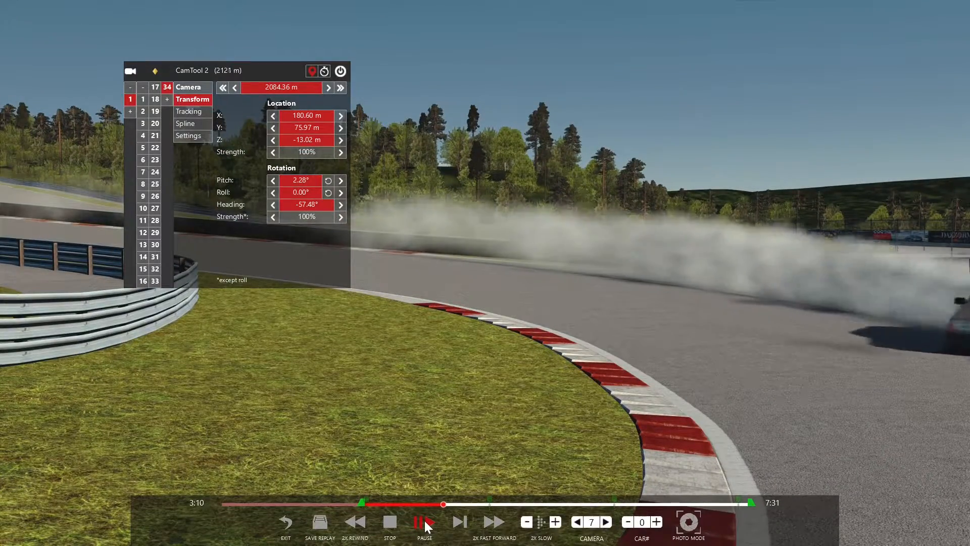
click(424, 523)
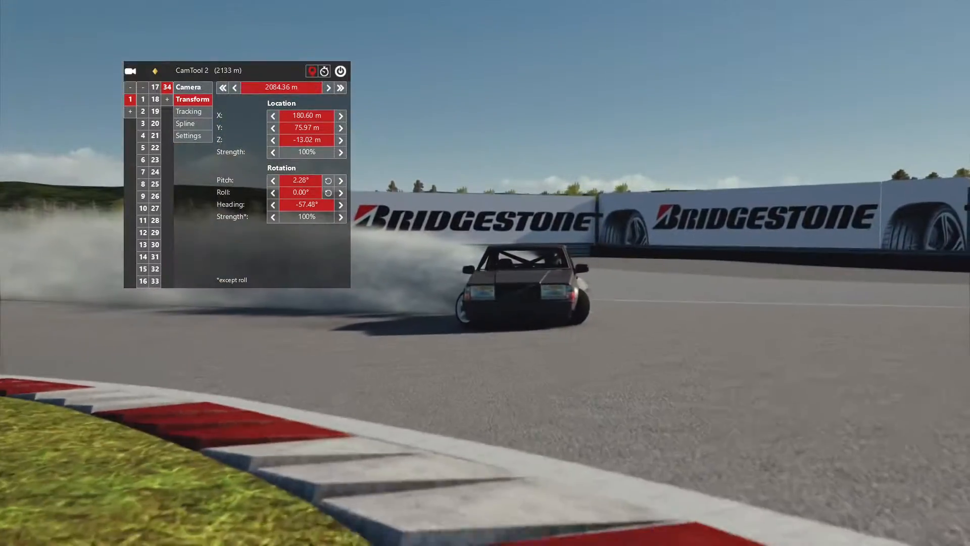
key(Down)
Add keyframe 35 at 2133.12 m and record its FOV, X 158.42 m, Y 100.87 m, Z -12.88 m, pitch -2.76° and heading 175.35°.
click(167, 100)
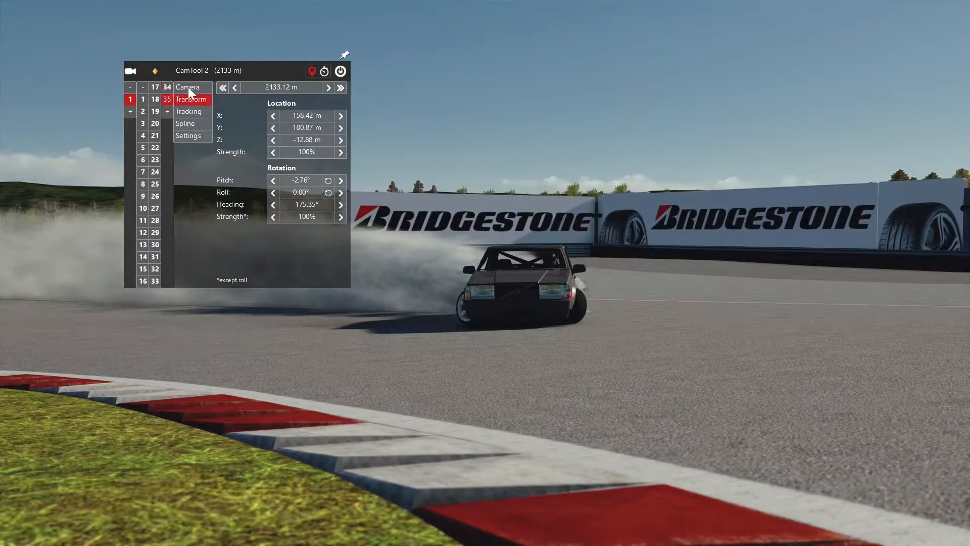
click(188, 87)
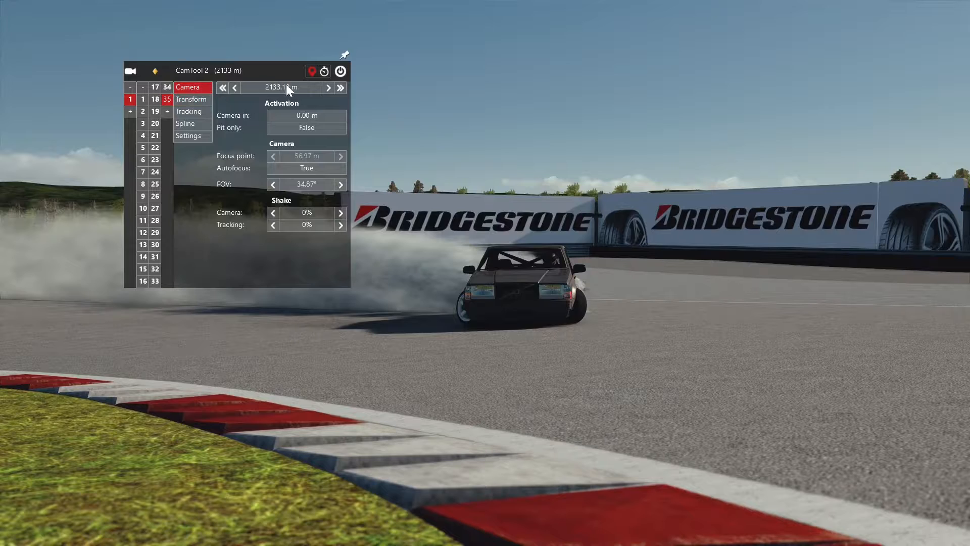
click(201, 100)
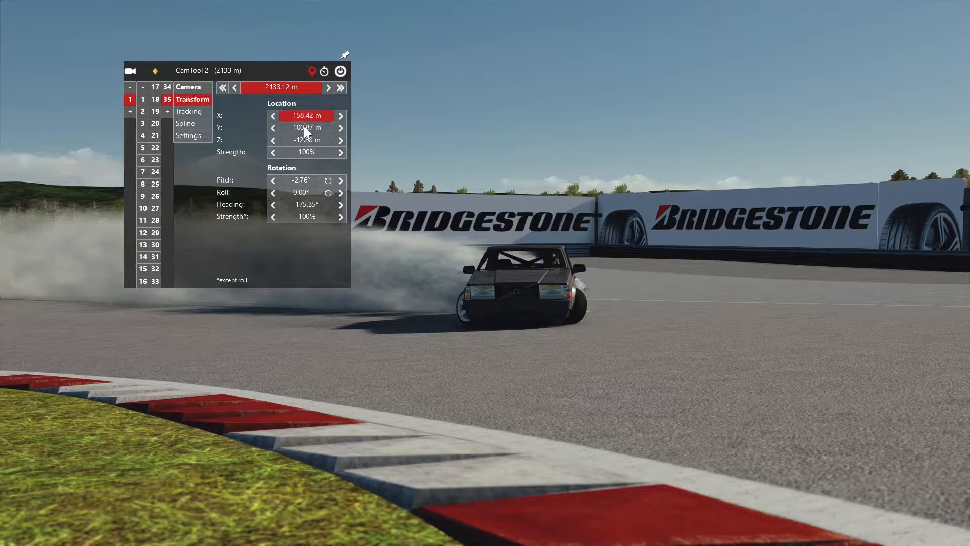
click(307, 204)
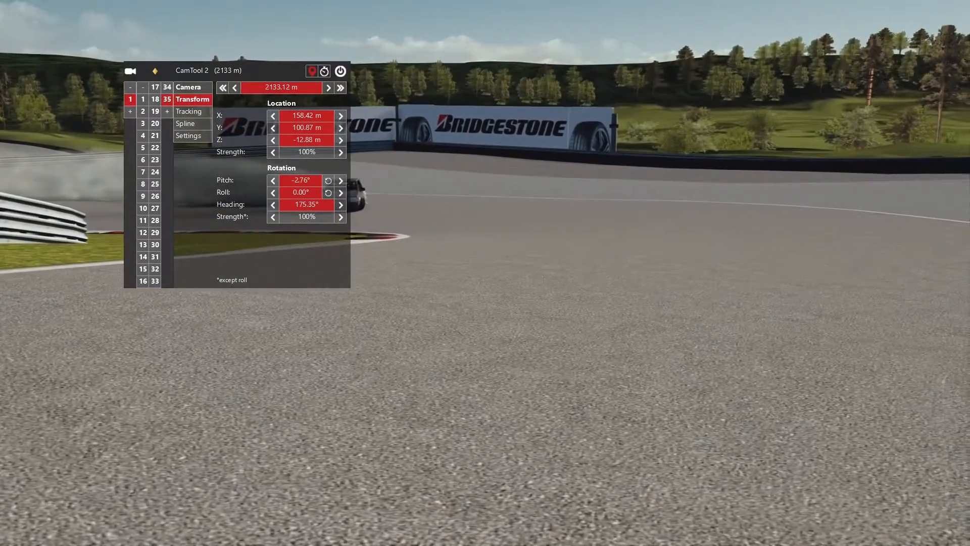
Add keyframe 36 at 2165.70 m, record its transform and 34.87° FOV, and advance the replay to 2217 m with the camera farther ahead.
mouse_move(513, 515)
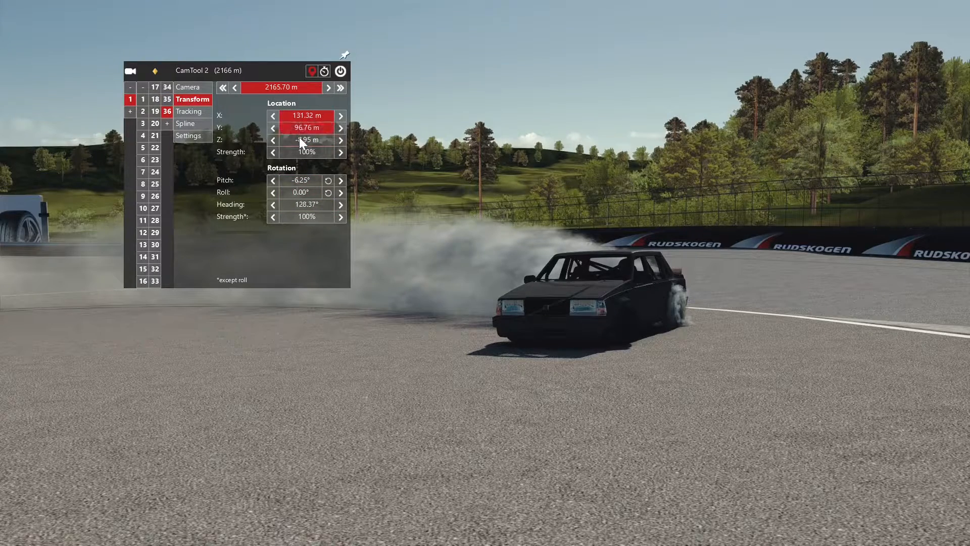
click(195, 88)
click(304, 185)
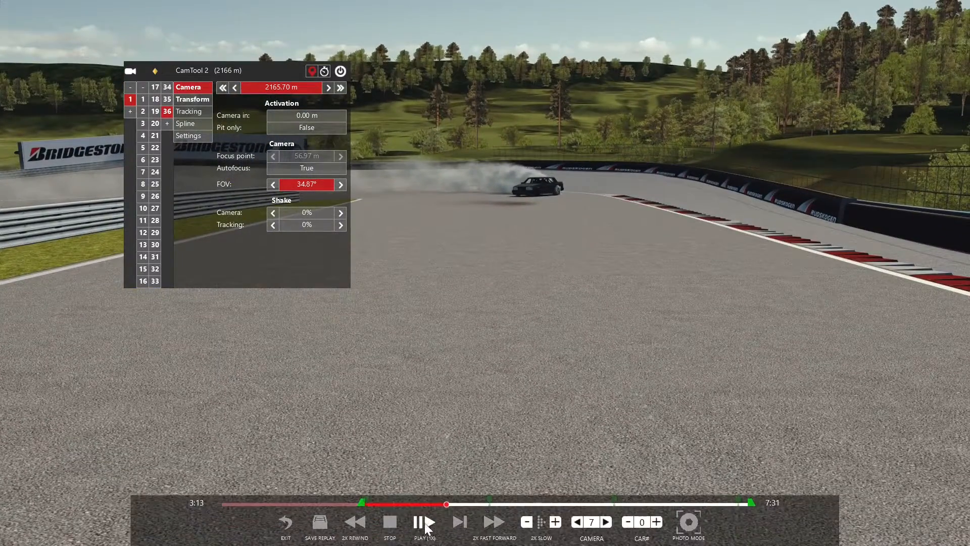
click(425, 524)
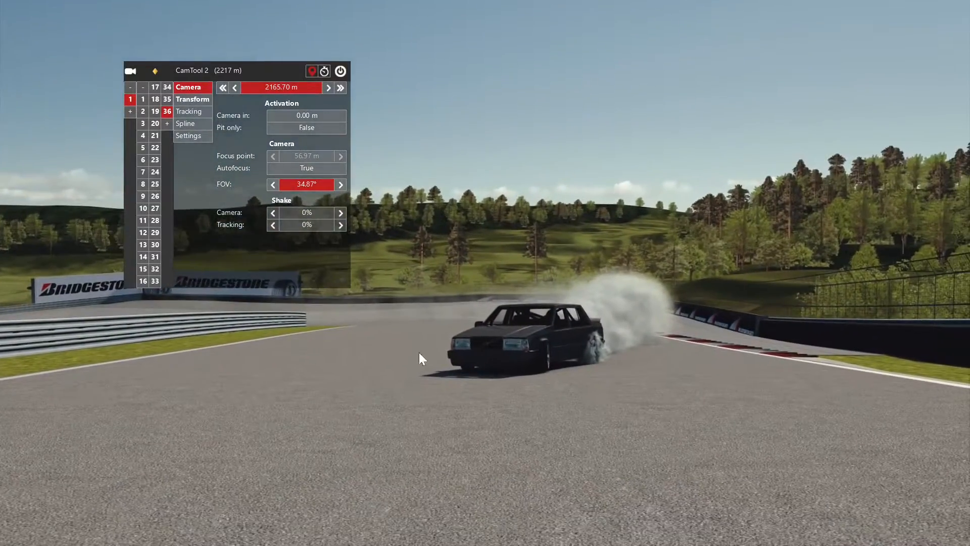
Add keyframes 37 at 2217.39 m and 38 at 2286.67 m, recording each one's transform and 34.87° FOV with the camera moved farther ahead between them.
click(166, 123)
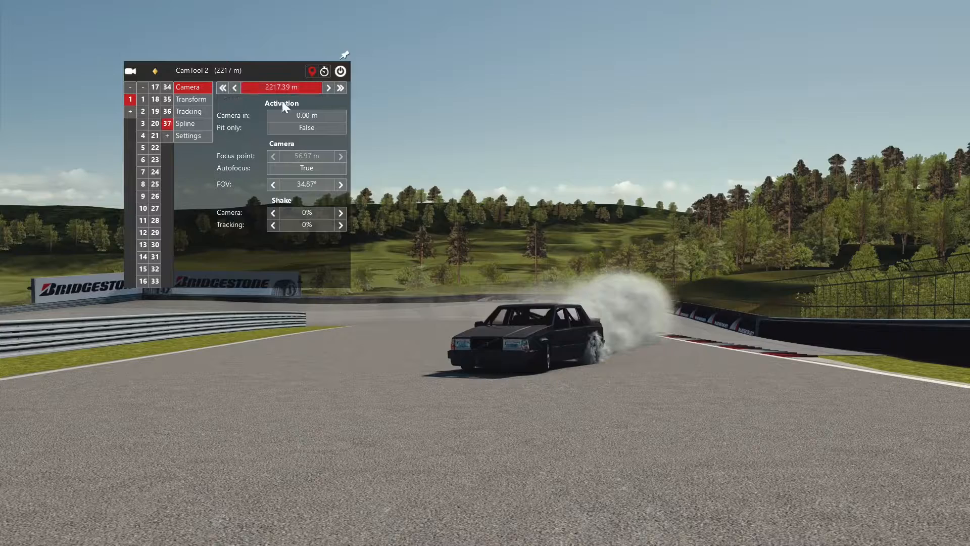
click(198, 98)
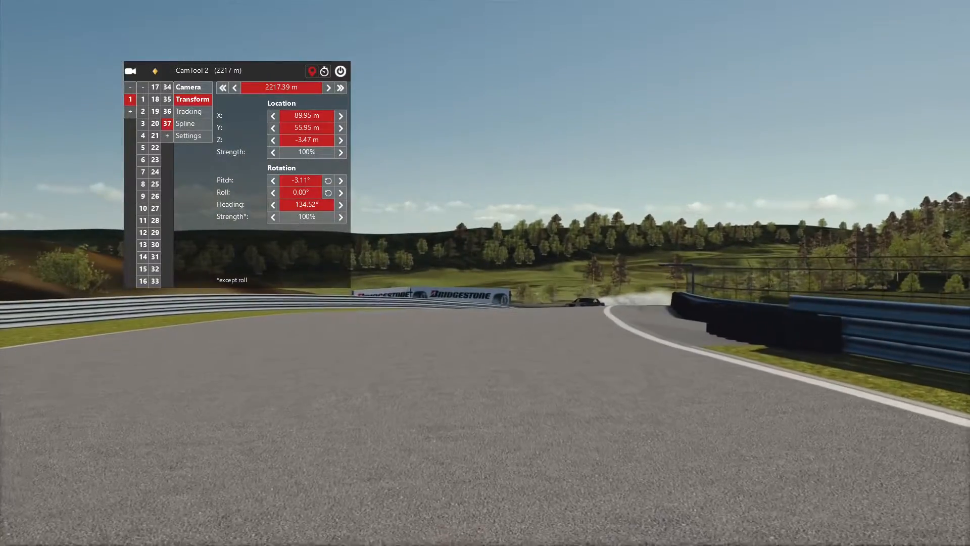
mouse_move(393, 535)
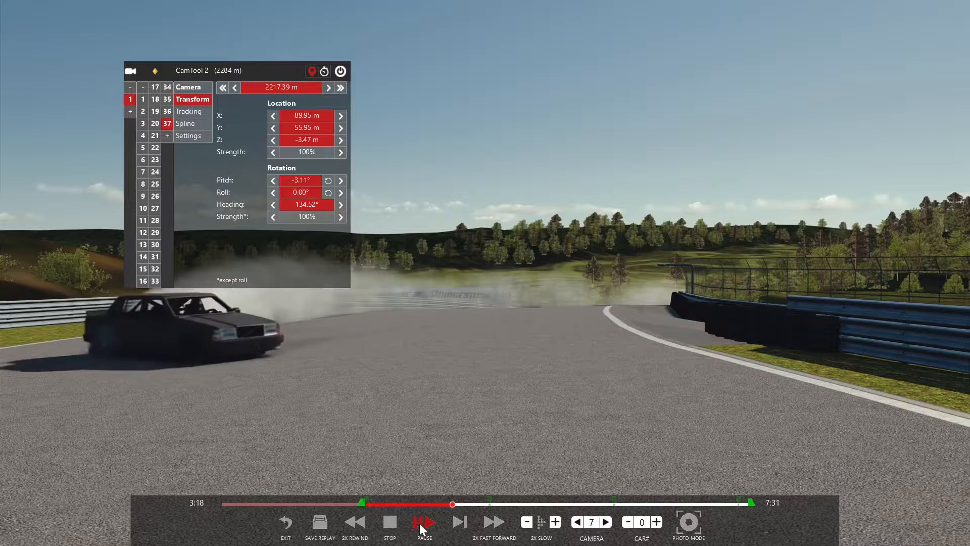
click(168, 137)
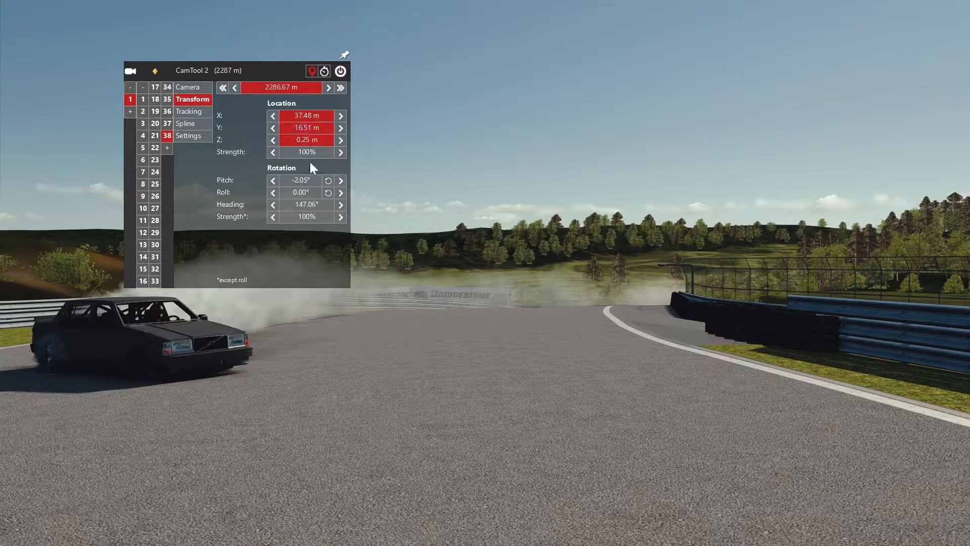
click(191, 88)
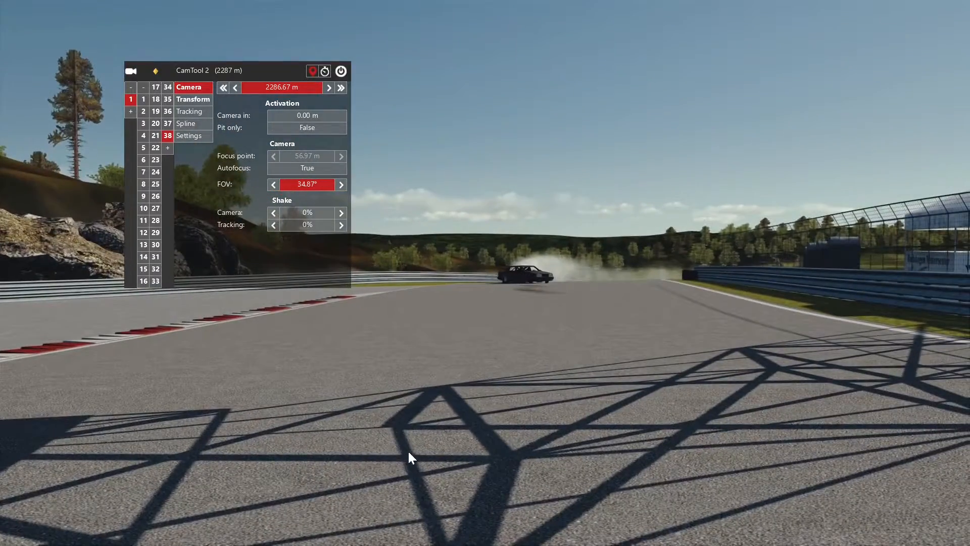
Add keyframe 39 at 2337.64 m and record its FOV, X -7.68 m, Y -4.58 m, Z 0.91 m, pitch -1.94° and heading 161.21°.
mouse_move(436, 539)
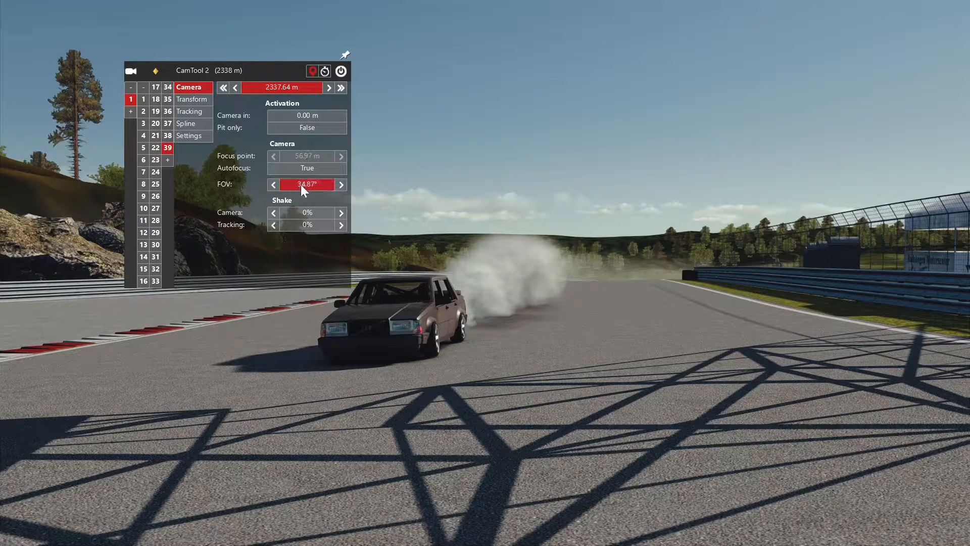
click(195, 100)
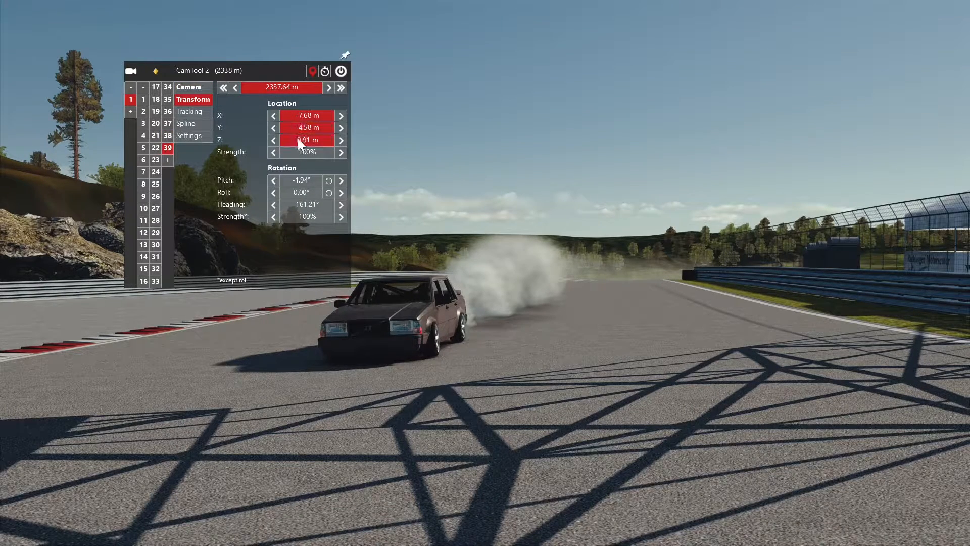
click(299, 180)
click(300, 194)
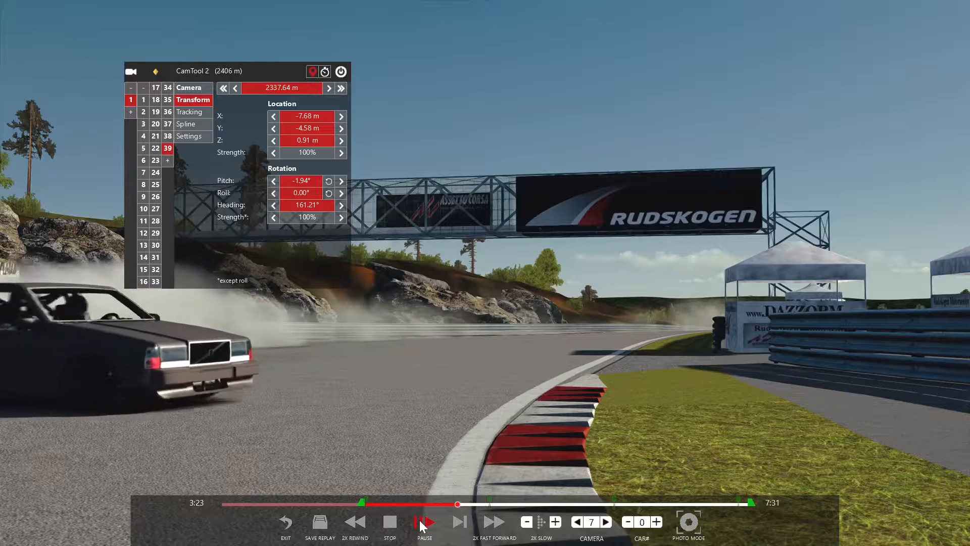
Add keyframe 40 at 2406.19 m and record X -67.27 m, Y -11.64 m, Z 1.37 m, pitch 2.14°, heading -179.72° and FOV 34.87°.
click(422, 523)
click(168, 160)
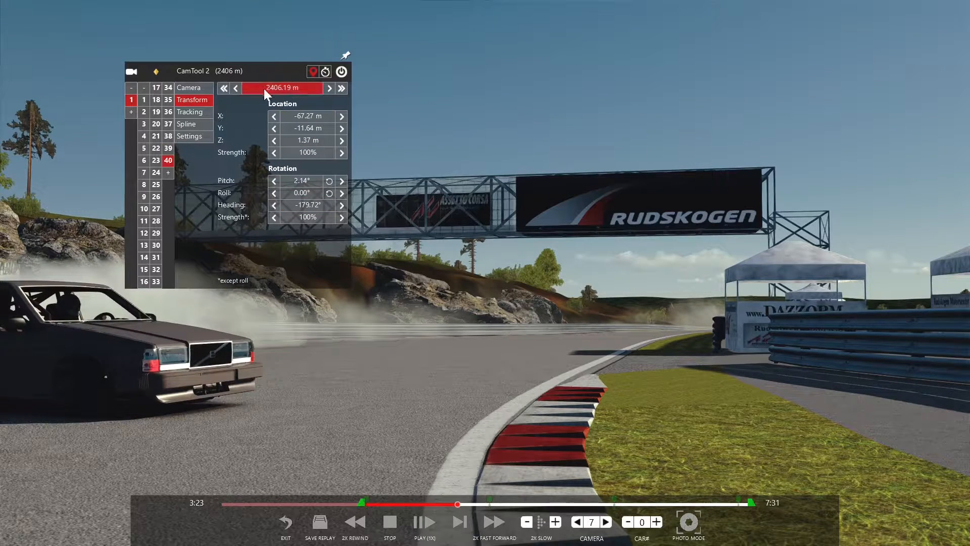
click(299, 128)
click(299, 141)
click(299, 181)
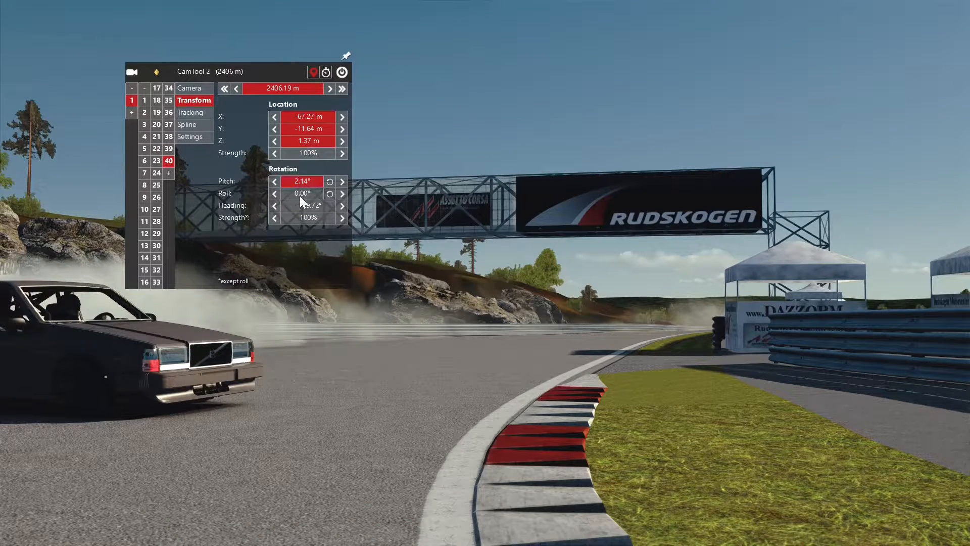
click(205, 89)
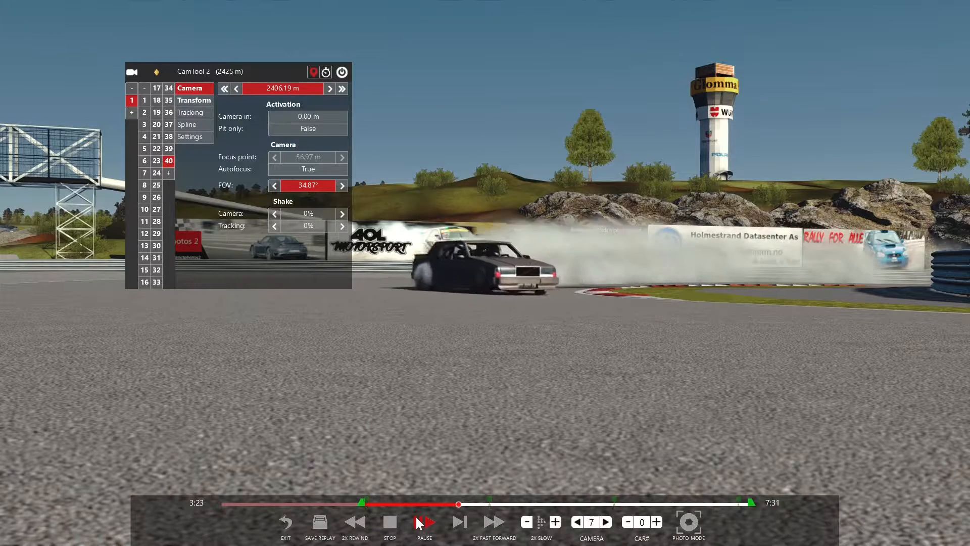
Add keyframe 41 at 2431.93 m and record its FOV, X -82.80 m, Y 12.14 m, Z 1.13 m, pitch -0.62° and heading -116.41°.
click(169, 174)
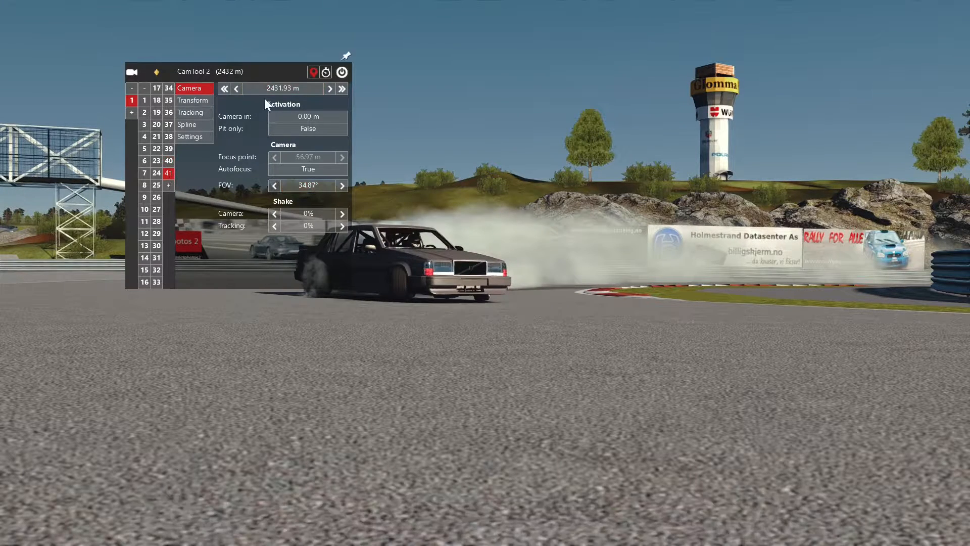
click(204, 101)
click(309, 129)
click(307, 140)
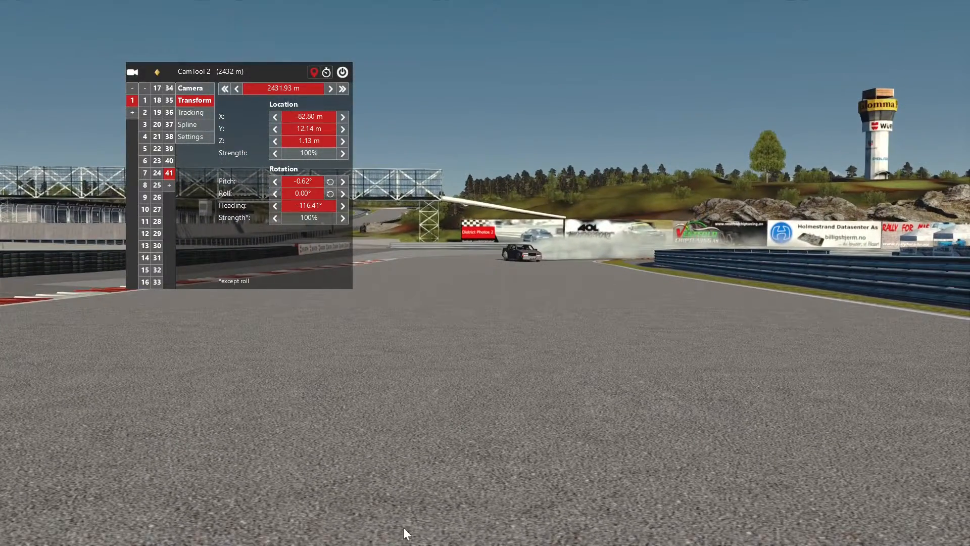
Advance the replay, add keyframe 42 at 2489.56 m and record its FOV, X -88.16 m, Y 65.89 m, Z 2.50 m, pitch -2.46° and heading -96.61°.
mouse_move(406, 536)
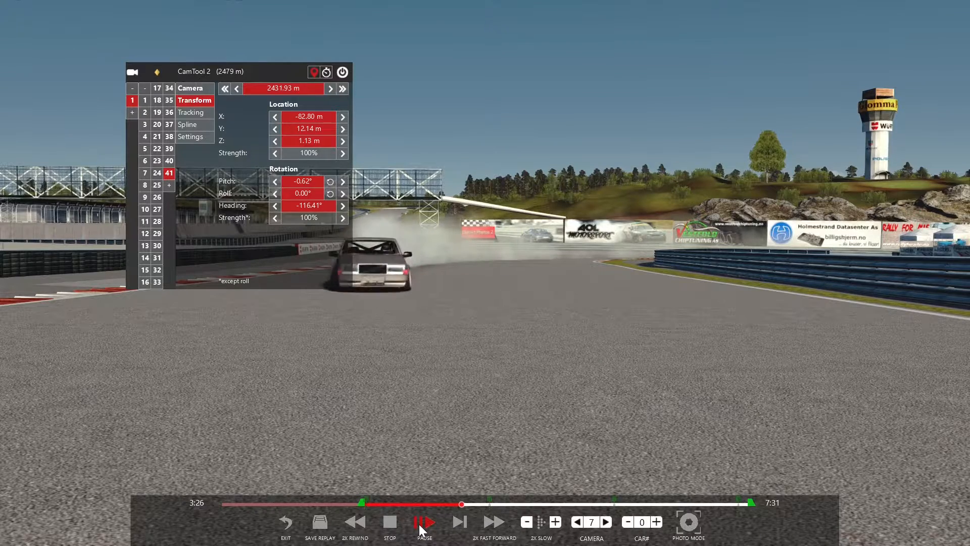
click(420, 527)
click(167, 185)
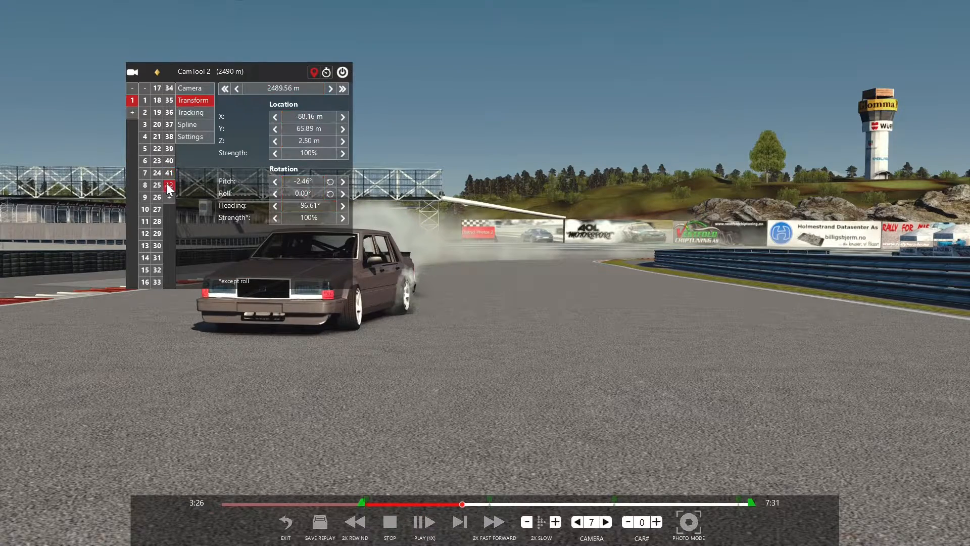
click(308, 89)
click(331, 118)
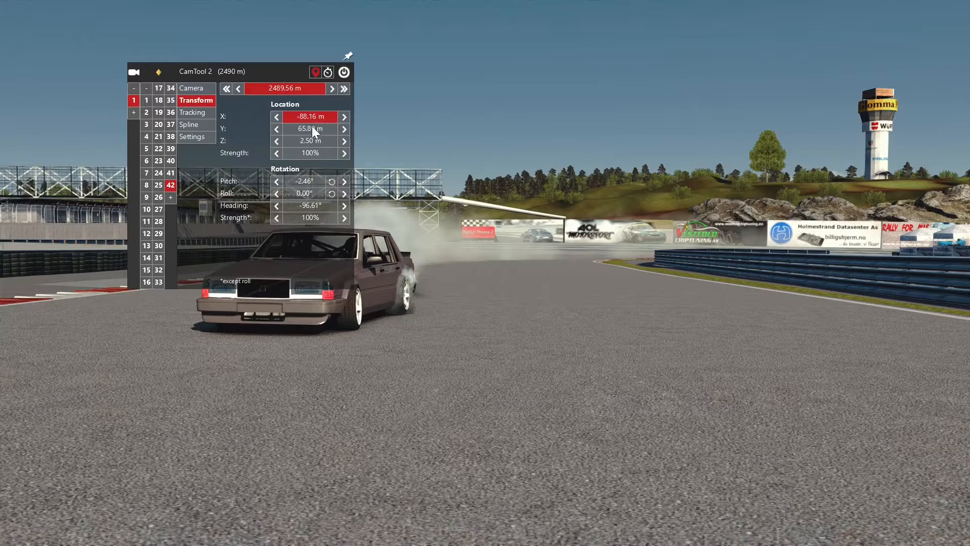
click(312, 128)
click(311, 141)
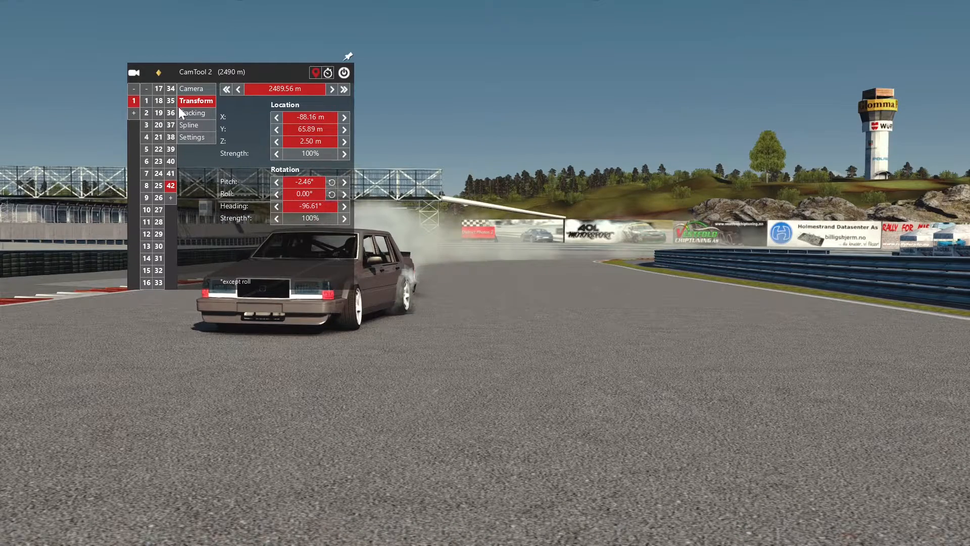
click(192, 89)
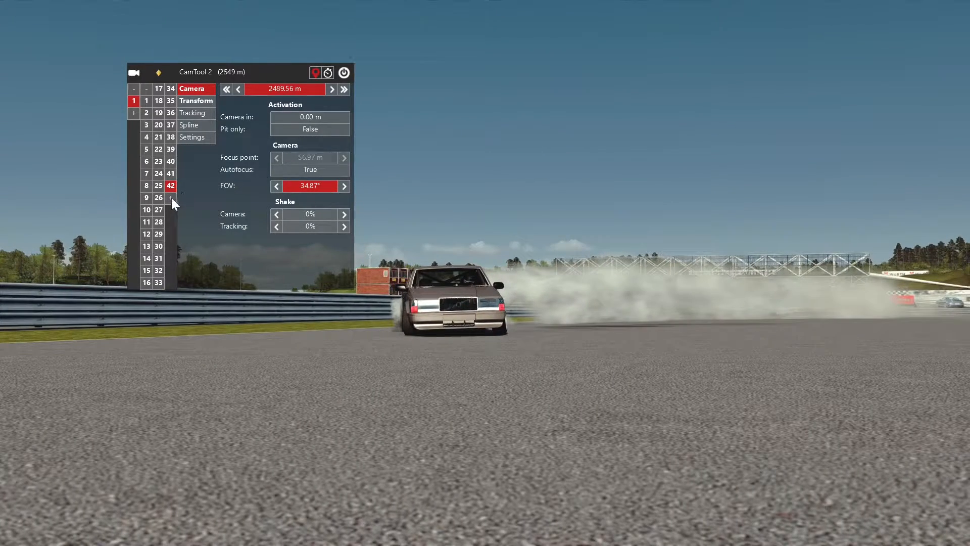
Add keyframe 43 at 2549.24 m and record its FOV, X -92.52 m, Y 128.37 m, Z 2.53 m, pitch 1.93° and heading -69.94°.
click(171, 197)
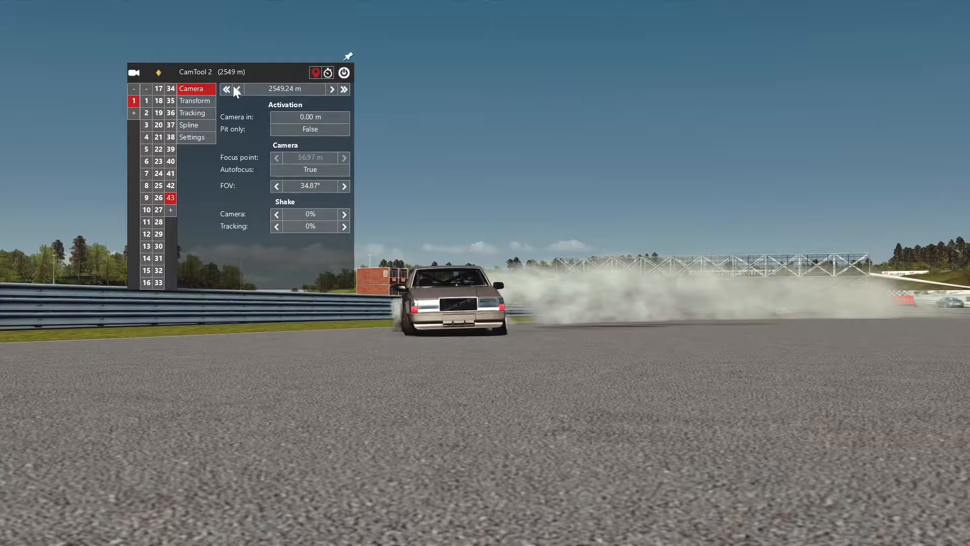
click(198, 103)
click(301, 129)
click(302, 141)
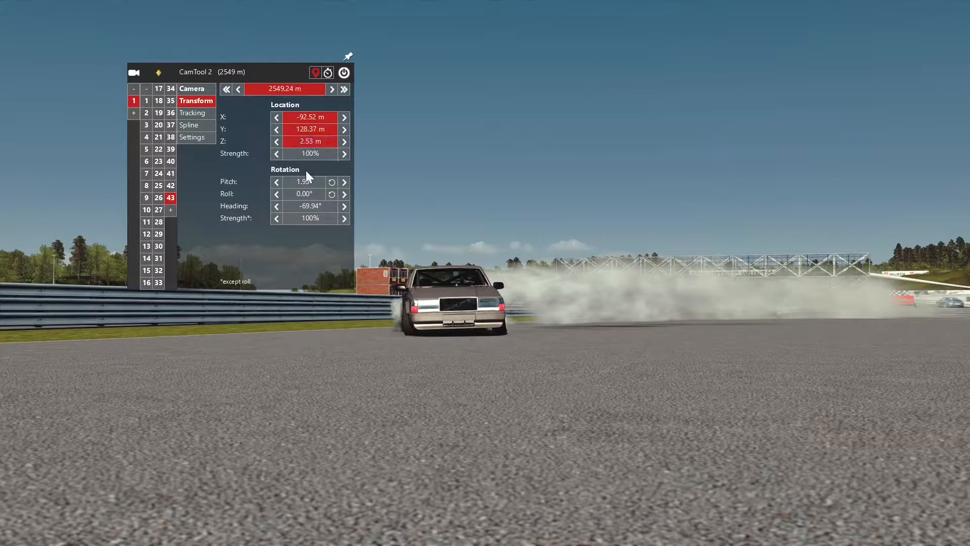
click(306, 193)
click(309, 206)
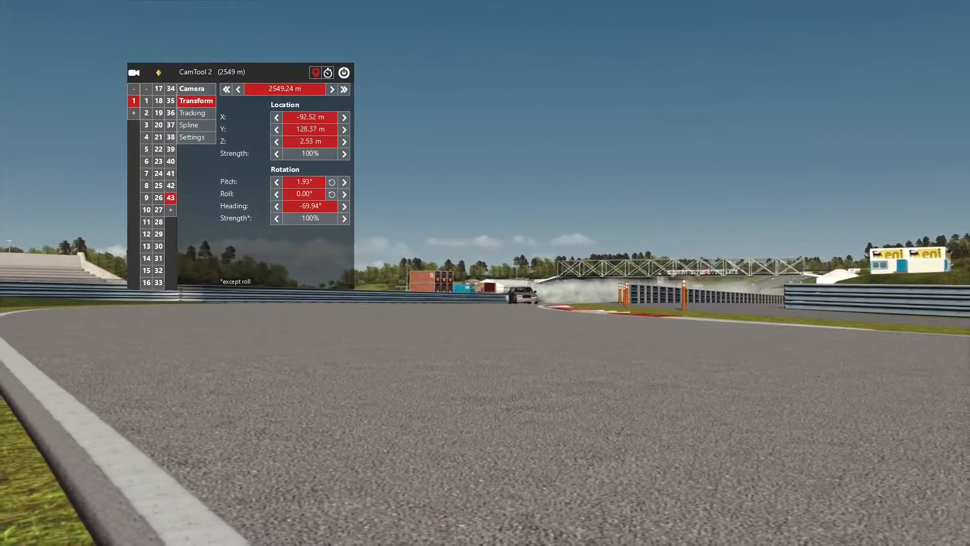
Advance the replay, add keyframe 44 at 2600.19 m and record its FOV, X -78.29 m, Y 177.09 m, Z 2.51 m, pitch 1.53° and heading -69.69°.
mouse_move(407, 529)
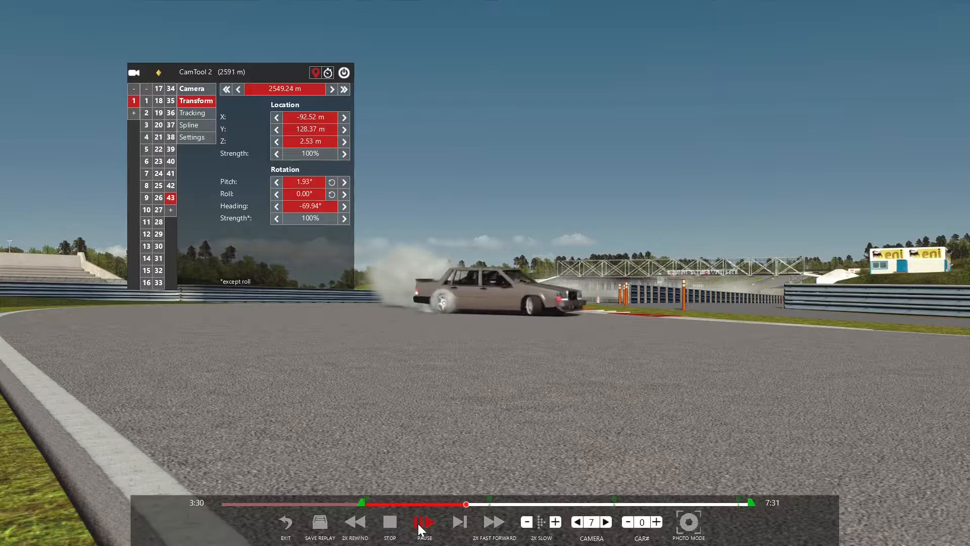
click(171, 209)
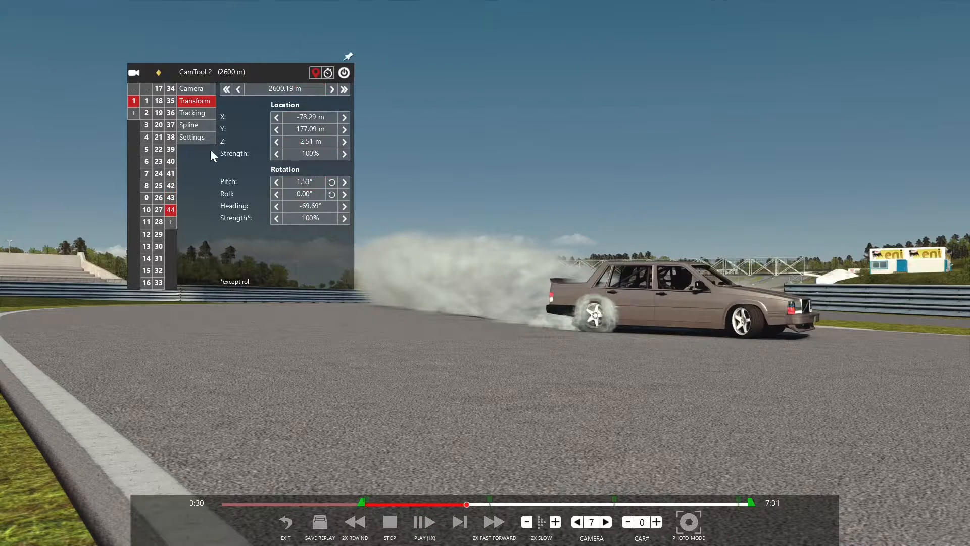
click(281, 90)
click(302, 117)
click(303, 127)
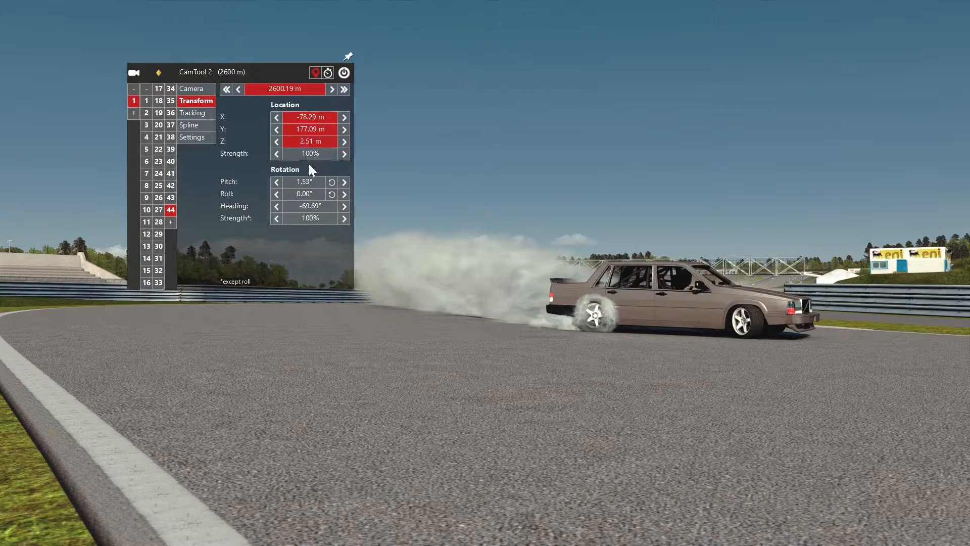
click(197, 89)
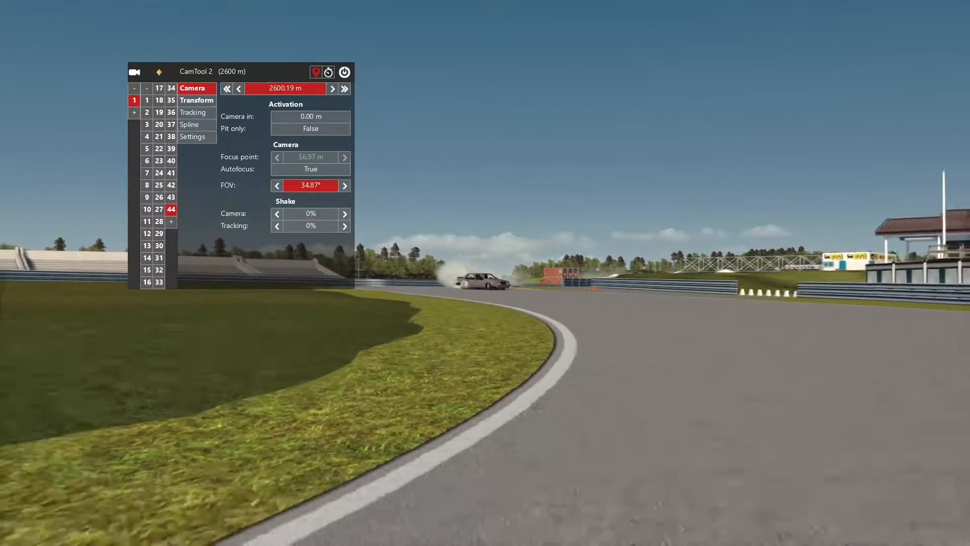
Advance the replay, add keyframe 45 at 2663.13 m and record its FOV, X -40.20 m, Y 223.63 m, Z 1.68 m, pitch 1.15° and heading -57.53°.
mouse_move(474, 524)
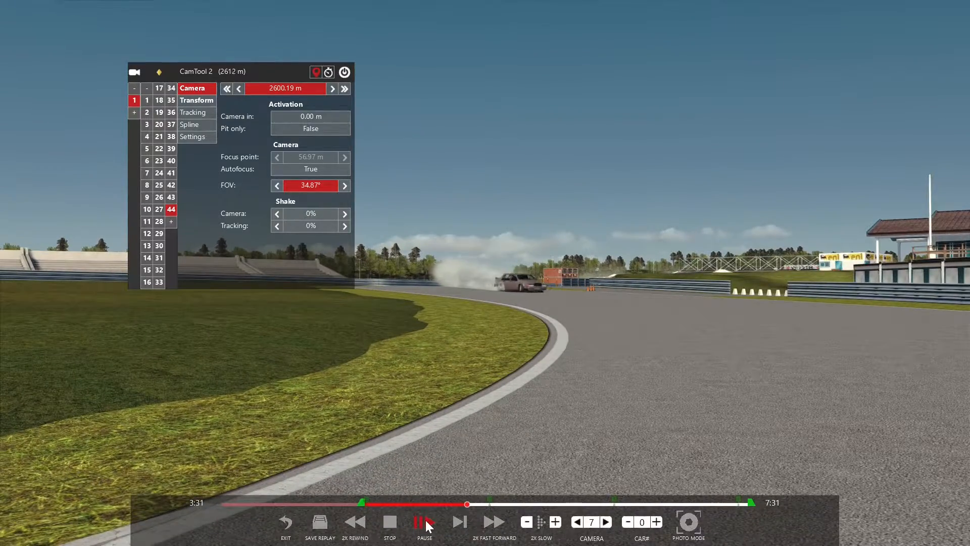
click(426, 520)
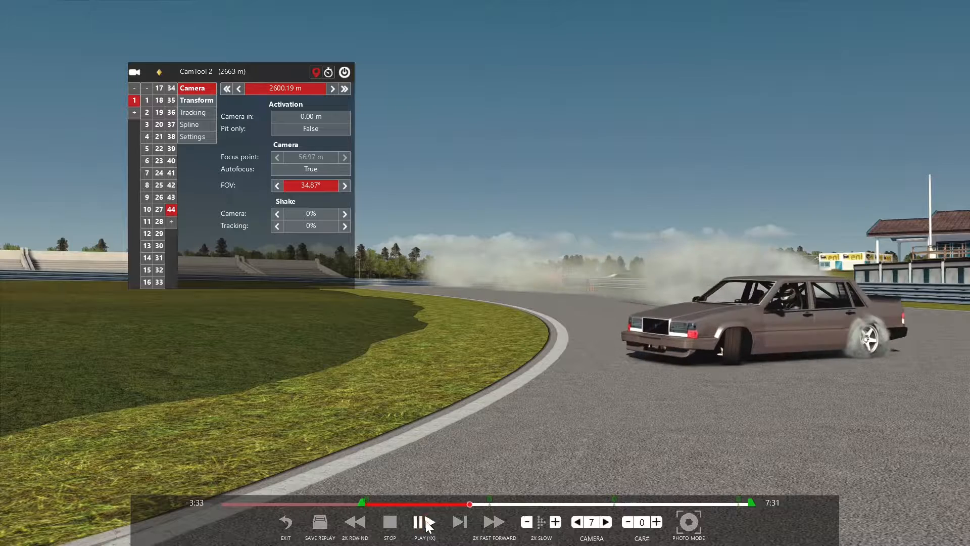
click(169, 222)
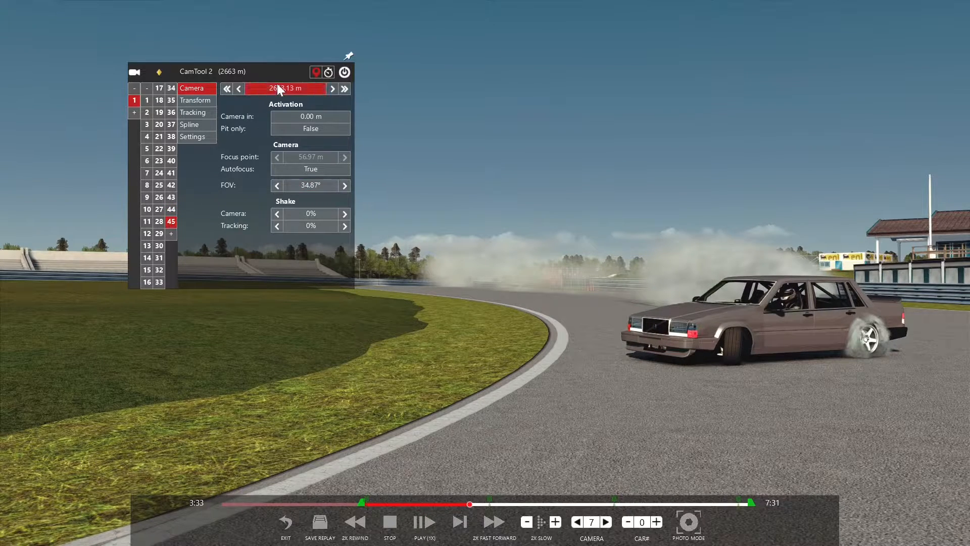
click(201, 100)
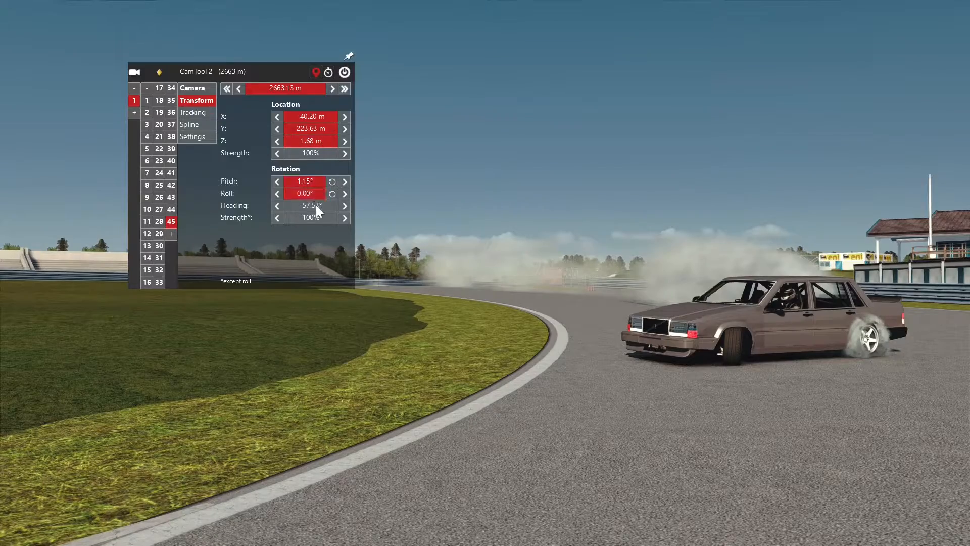
Reposition the camera on the inside of the bend, framing the approaching car with the red-and-white kerb and the tyre wall.
key(Down)
right_drag(608, 314, 453, 324)
key(Down)
key(Down)
key(Up)
key(Up)
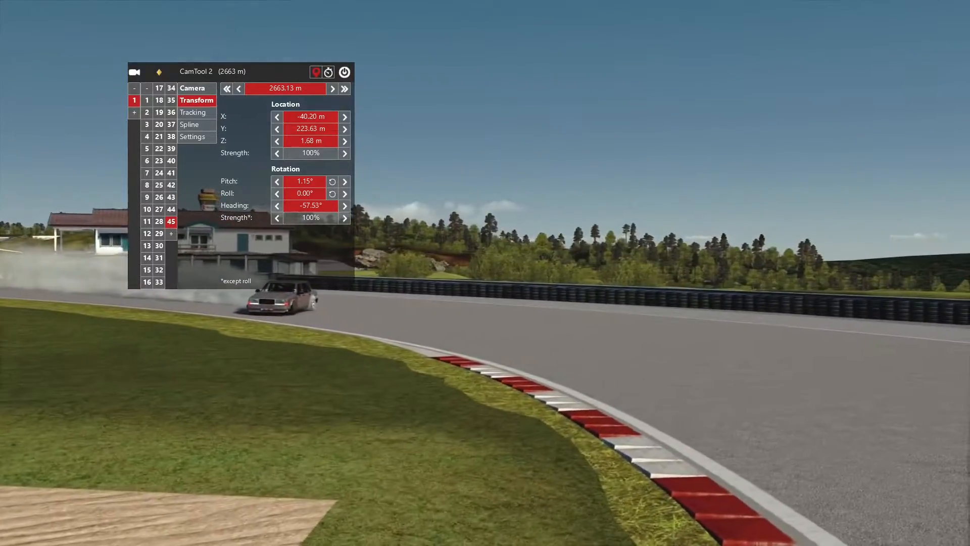
key(Up)
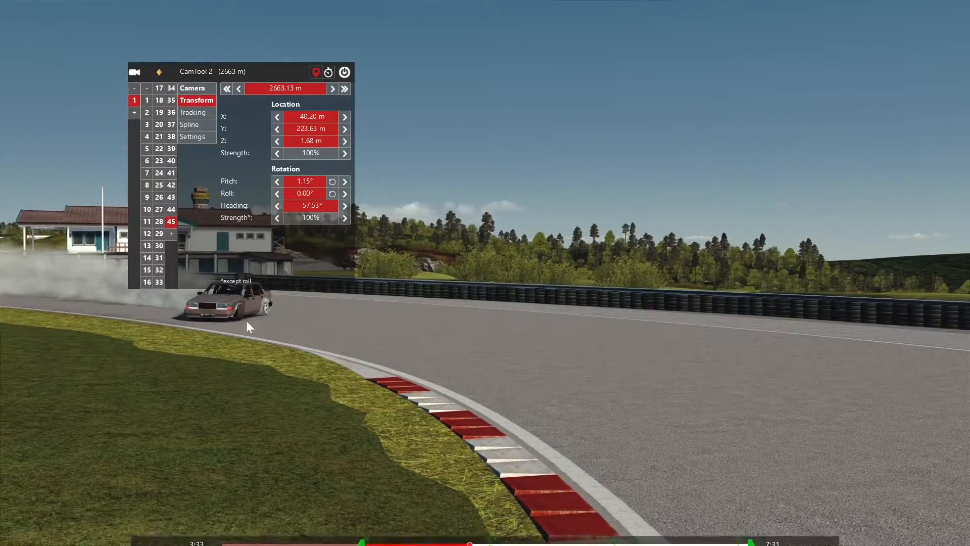
Advance the replay, add keyframe 46 at 2683.76 m and record its X -50.41 m, Y 242.82 m, Z 2.74 m, pitch -0.83°, heading -117.01° and FOV 34.87°.
click(423, 525)
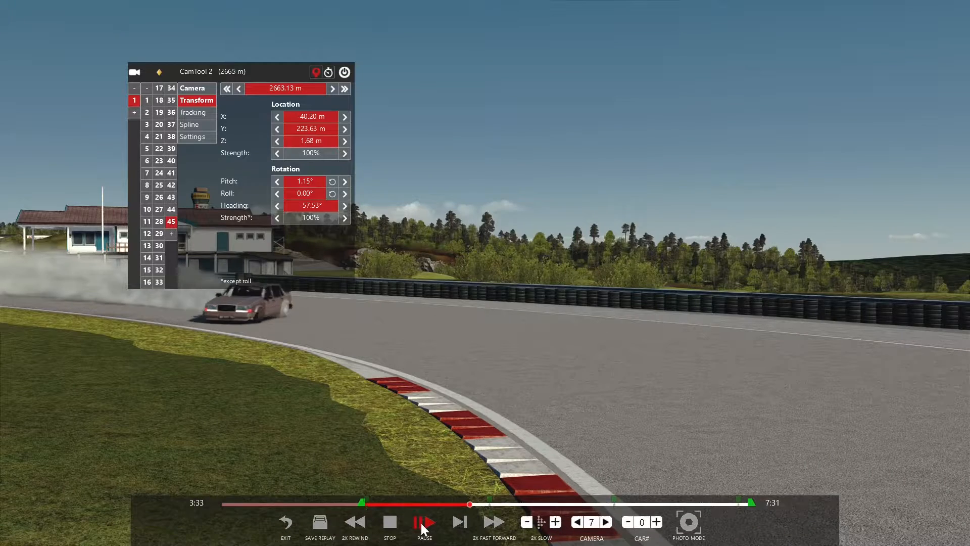
click(422, 525)
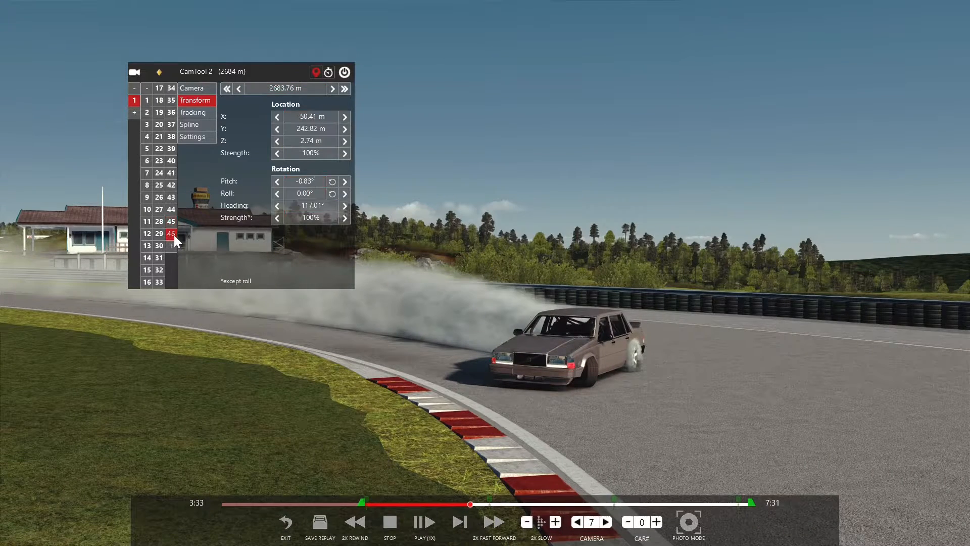
click(172, 234)
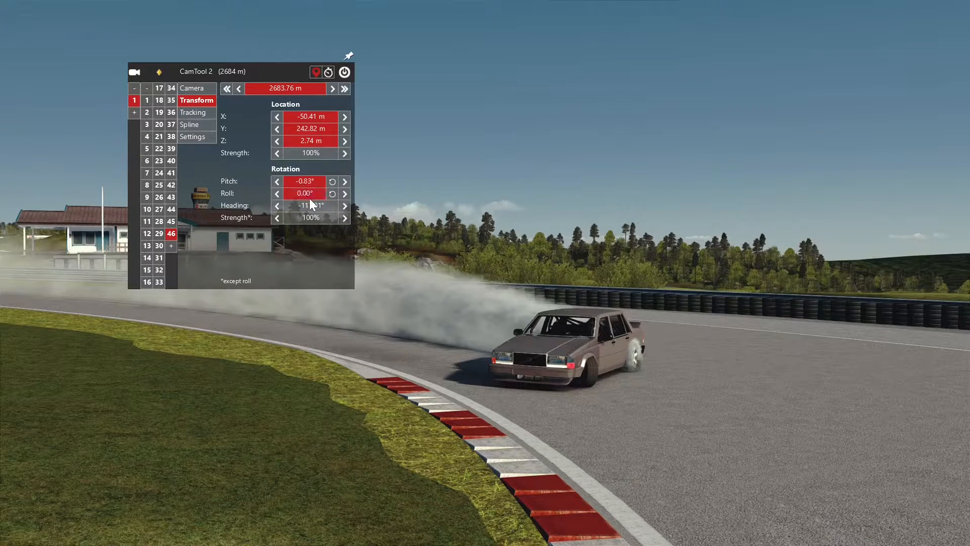
click(196, 88)
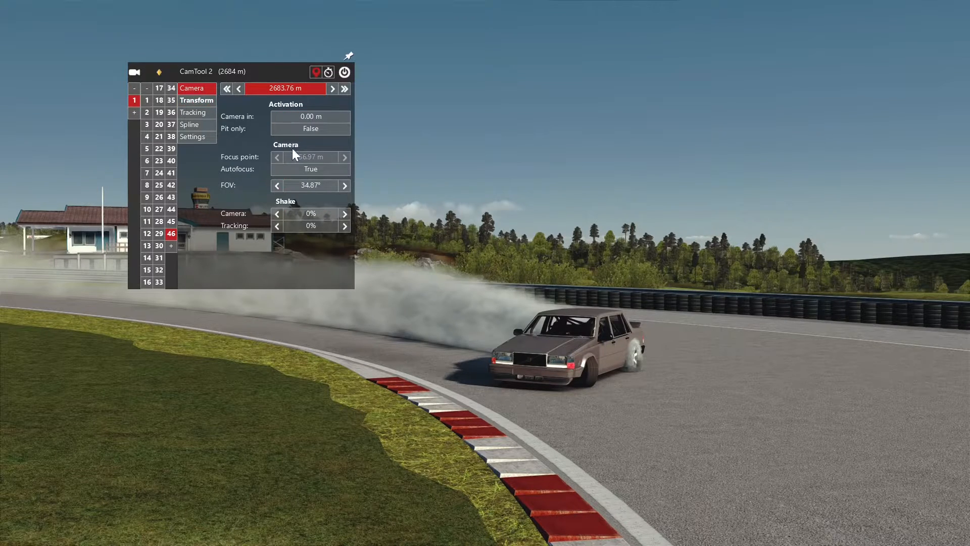
click(302, 186)
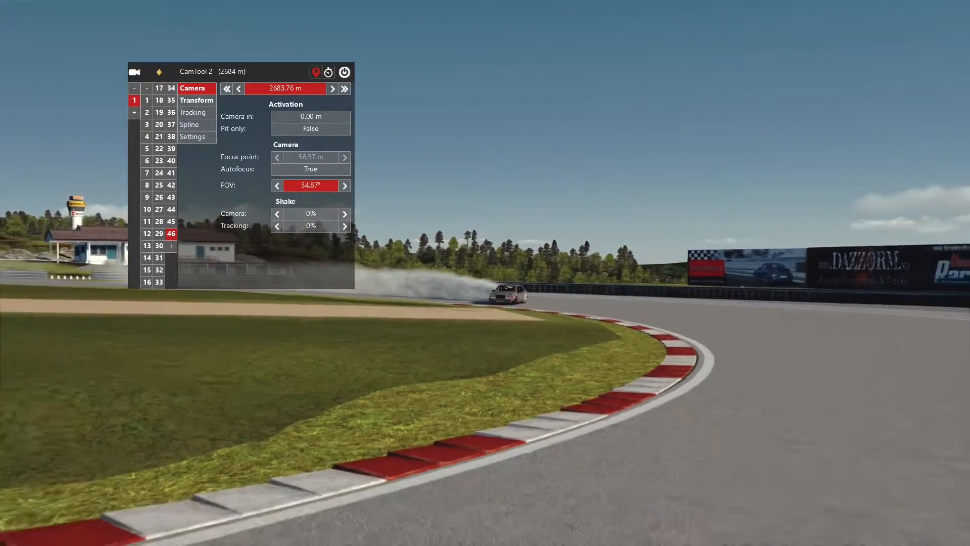
Advance the replay, add keyframe 47 at 2722.07 m and record its FOV, X -80.44 m, Y 276.25 m, Z 3.19 m, pitch -0.62° and heading -127.80°.
mouse_move(496, 539)
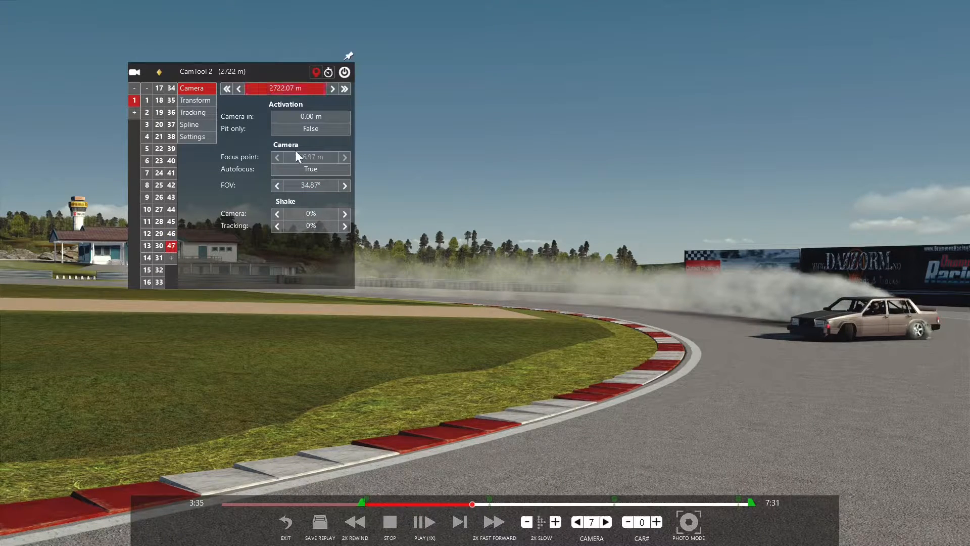
click(201, 100)
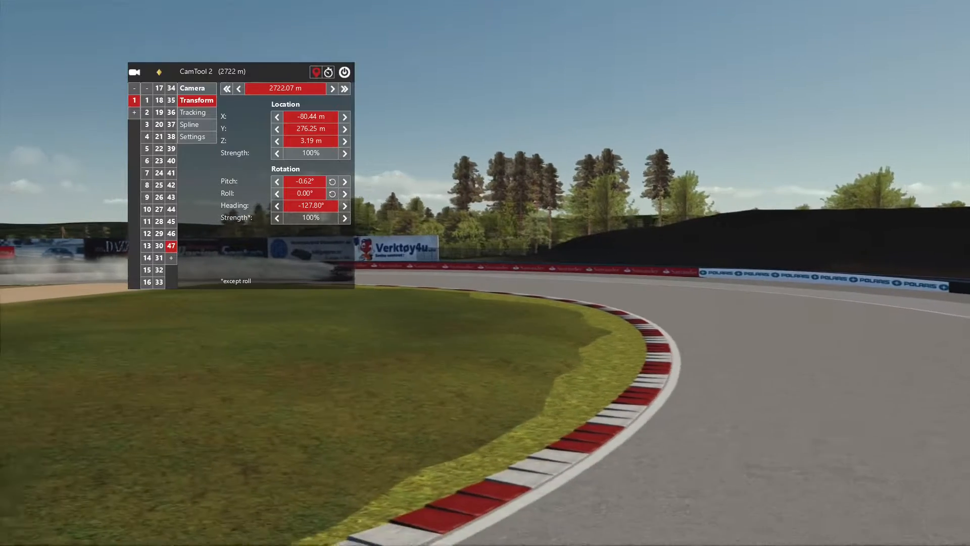
Advance the replay, add keyframe 48 at 2781.34 m and record its X -136.76 m, Y 242.58 m, Z 6.05 m, pitch -3.52°, heading 156.21° and FOV 34.87°.
mouse_move(449, 512)
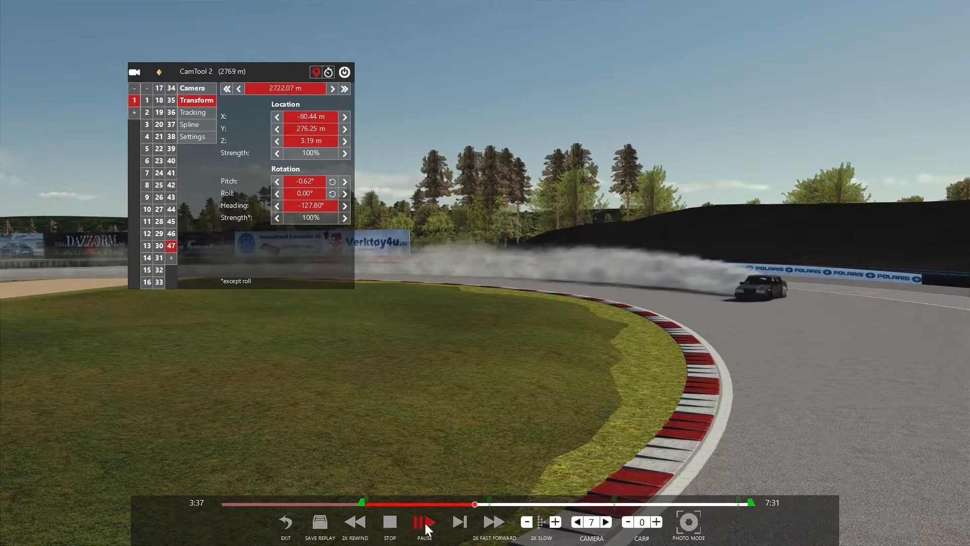
click(425, 528)
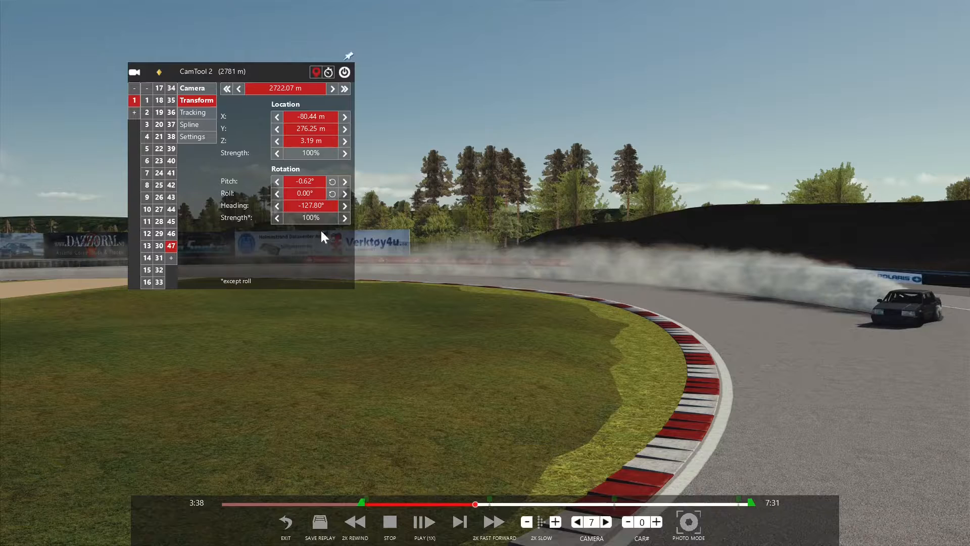
click(171, 258)
drag(298, 118, 304, 141)
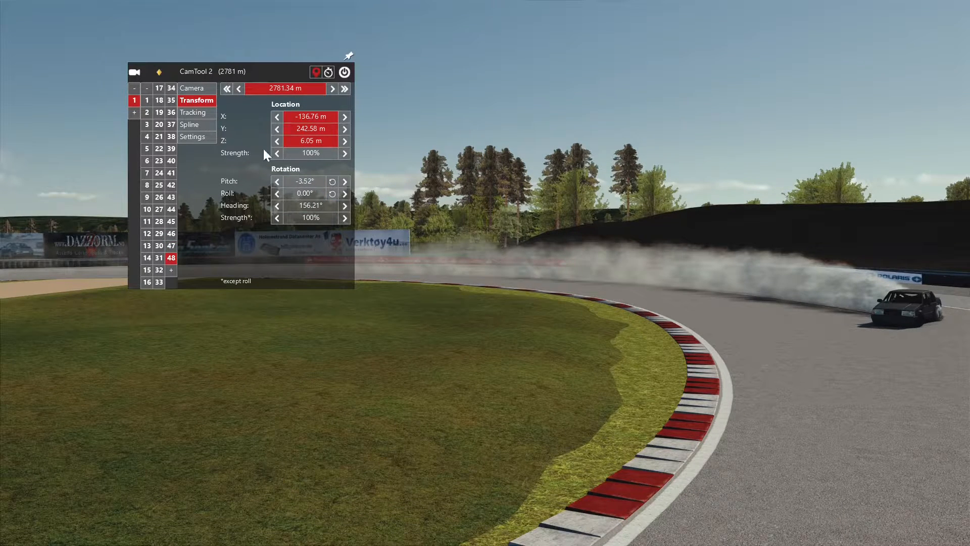
click(306, 193)
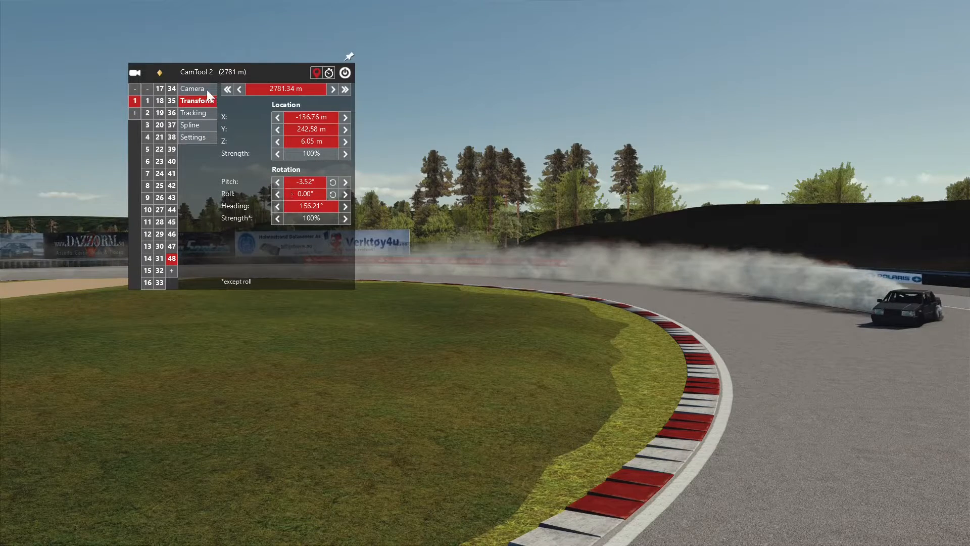
click(199, 89)
click(310, 188)
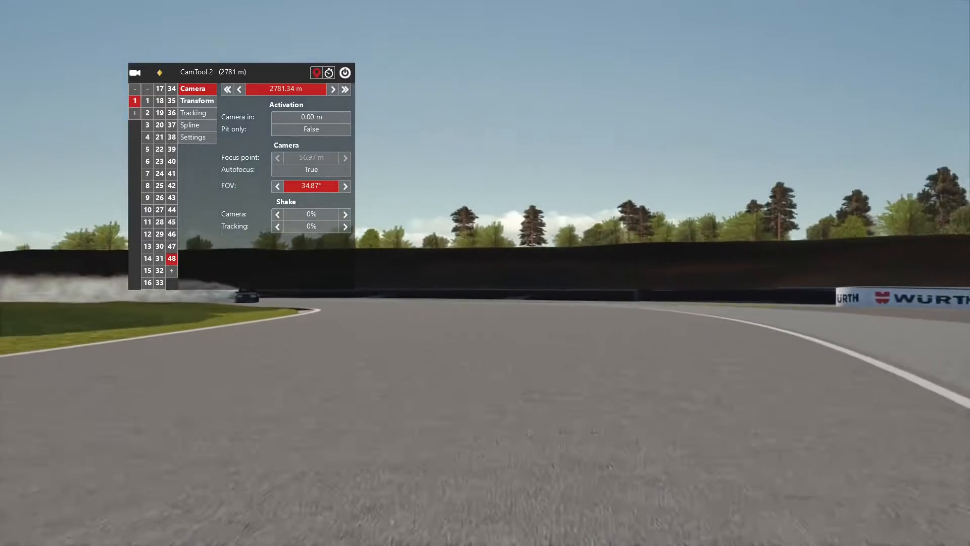
Advance the replay, add keyframe 49 at 2864.15 m and record its FOV, X -146.85 m, Y 172.65 m, Z 4.29 m, pitch -1.16° and heading 96.50°.
mouse_move(385, 532)
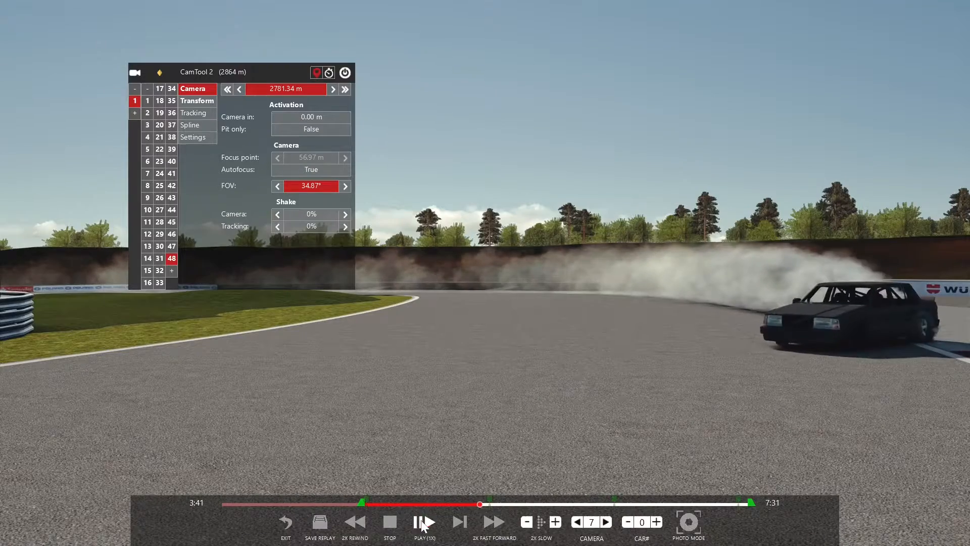
click(424, 525)
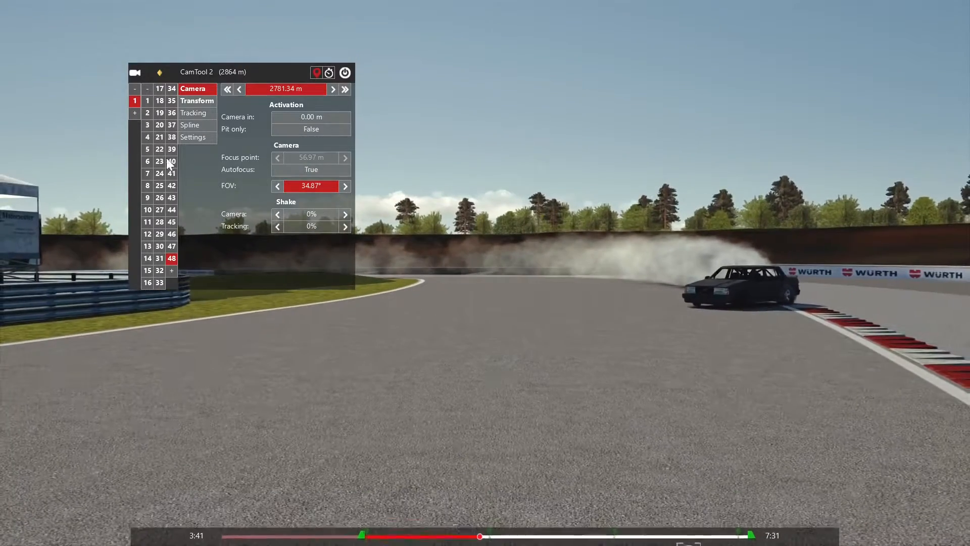
click(288, 89)
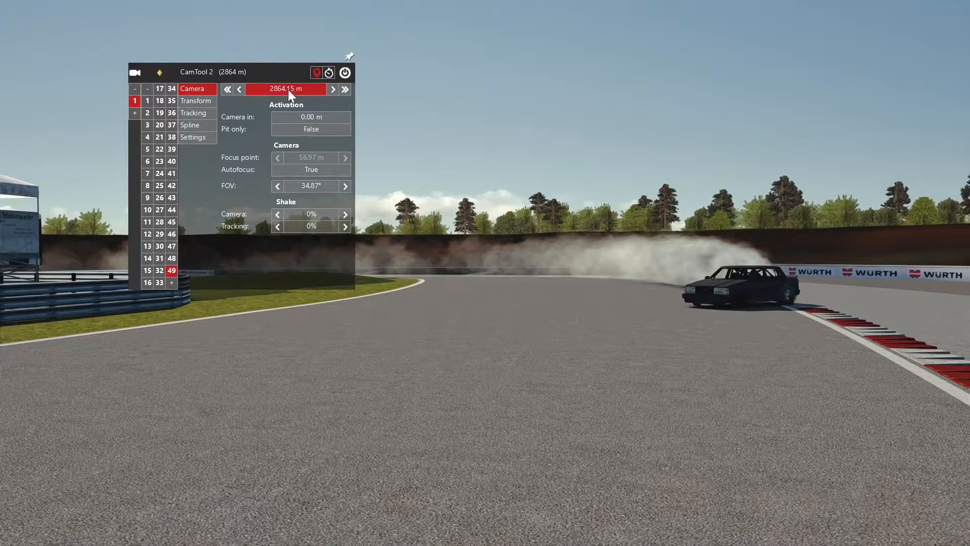
click(186, 99)
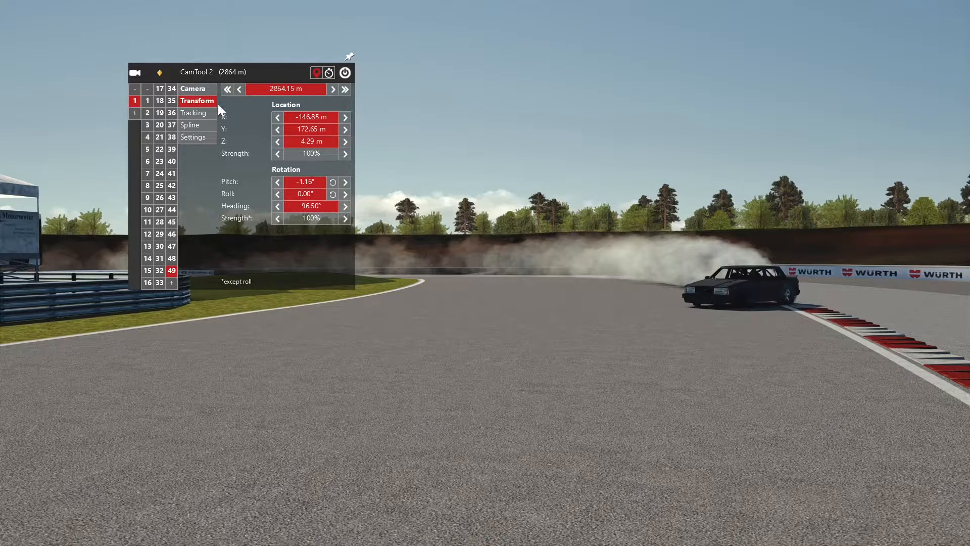
click(204, 88)
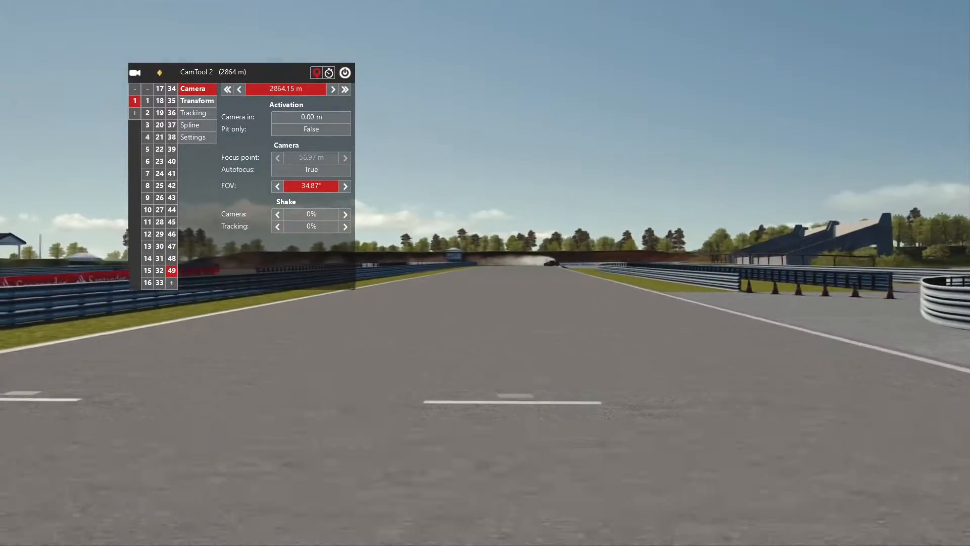
Advance the replay, add keyframe 50 at 3055.69 m and record its FOV, X -120.97 m, Y -30.87 m, Z 3.01 m, pitch -0.52° and heading 86.66°.
mouse_move(455, 540)
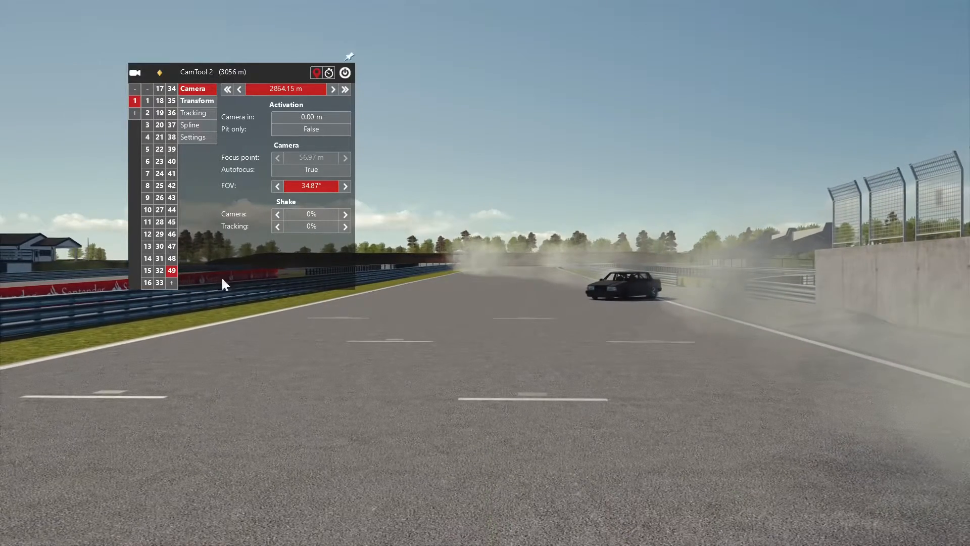
click(171, 282)
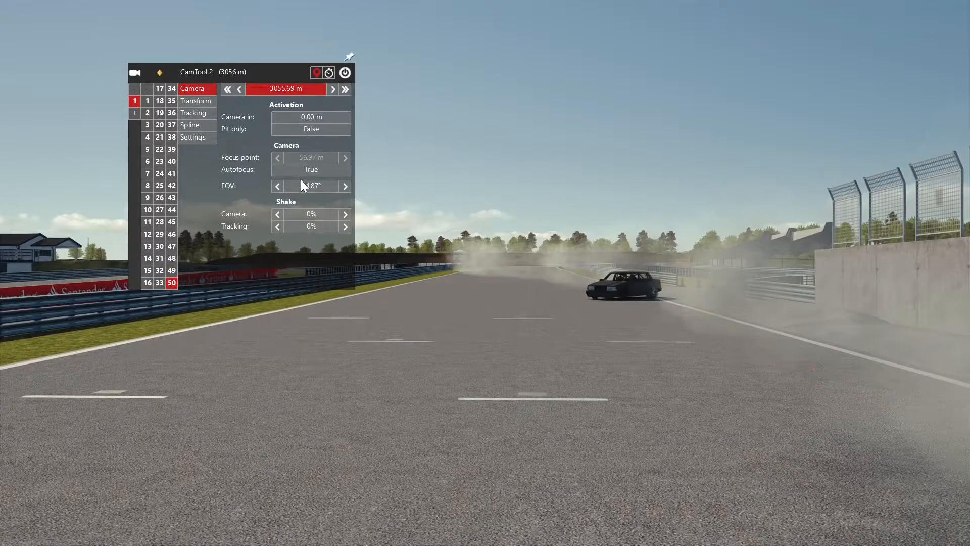
click(194, 103)
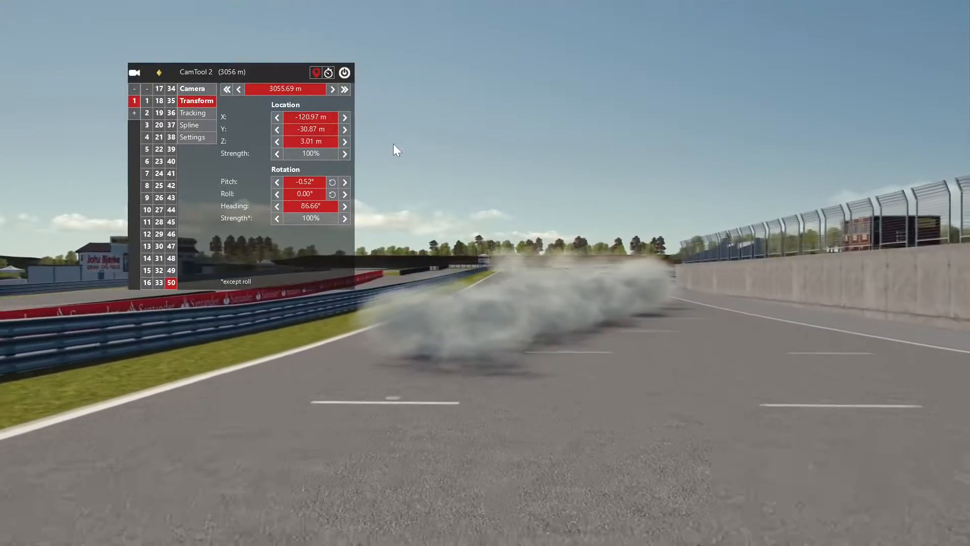
Activate the CamTool 2 camera and play the replay to check how the keyframed path follows the drifting car.
click(342, 69)
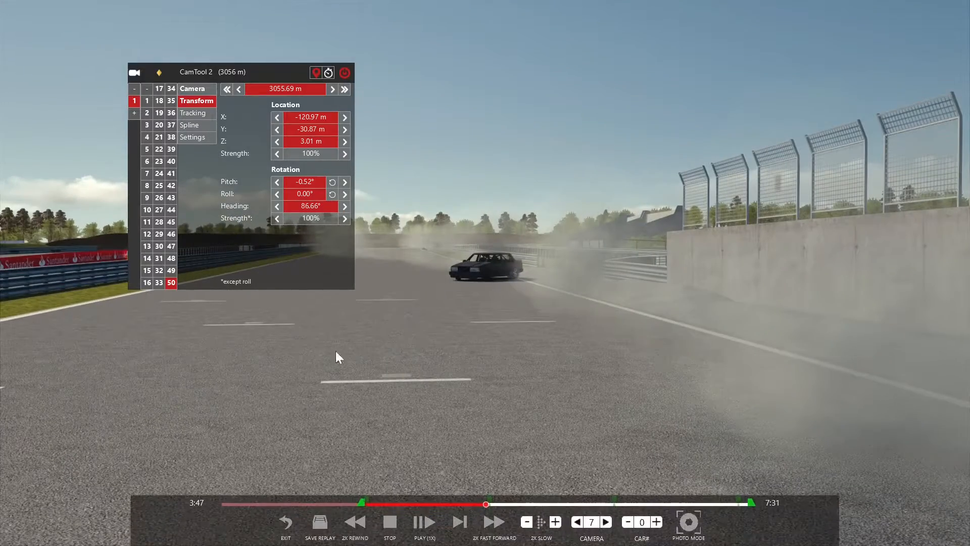
click(424, 522)
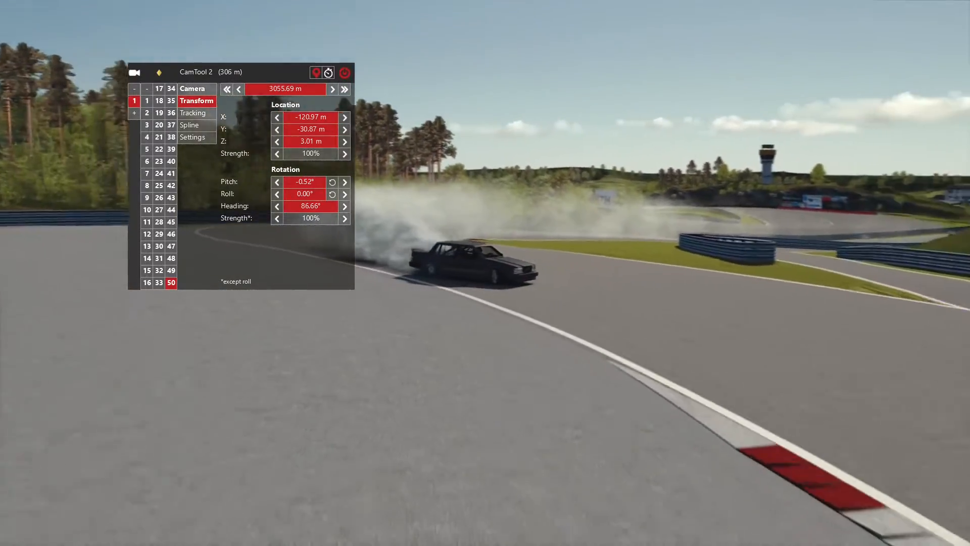
mouse_move(966, 303)
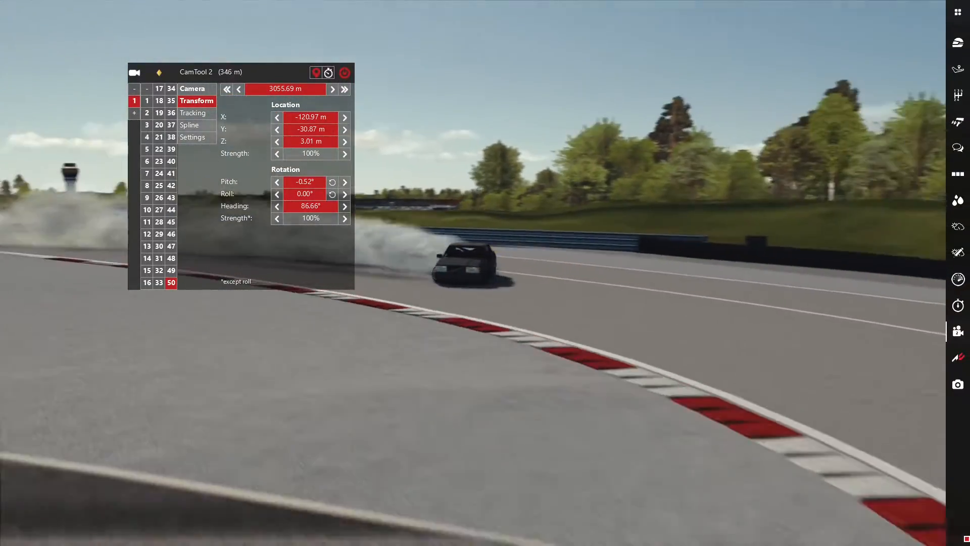